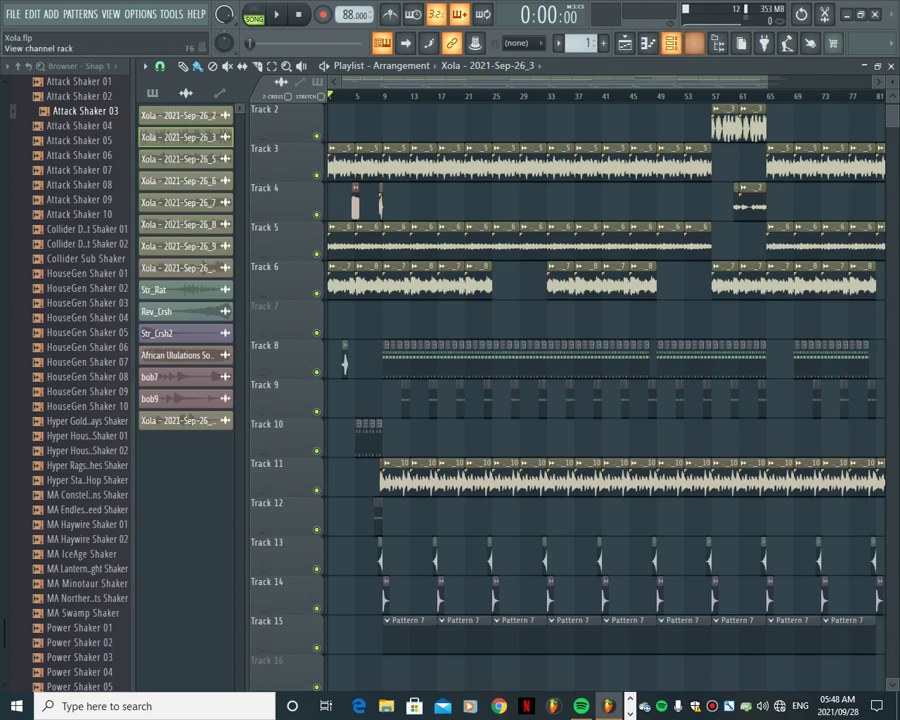
# Show the unsorted channels in the channel rack and mute EZbass and Ample Guitar G II #2
pyautogui.click(670, 43)
pyautogui.click(398, 128)
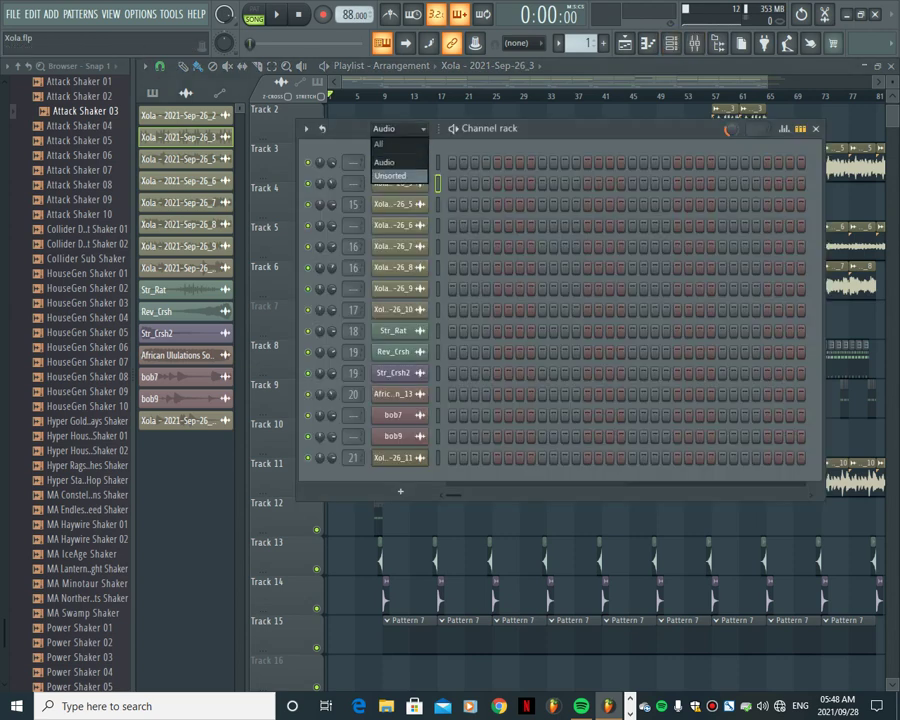
pyautogui.click(385, 174)
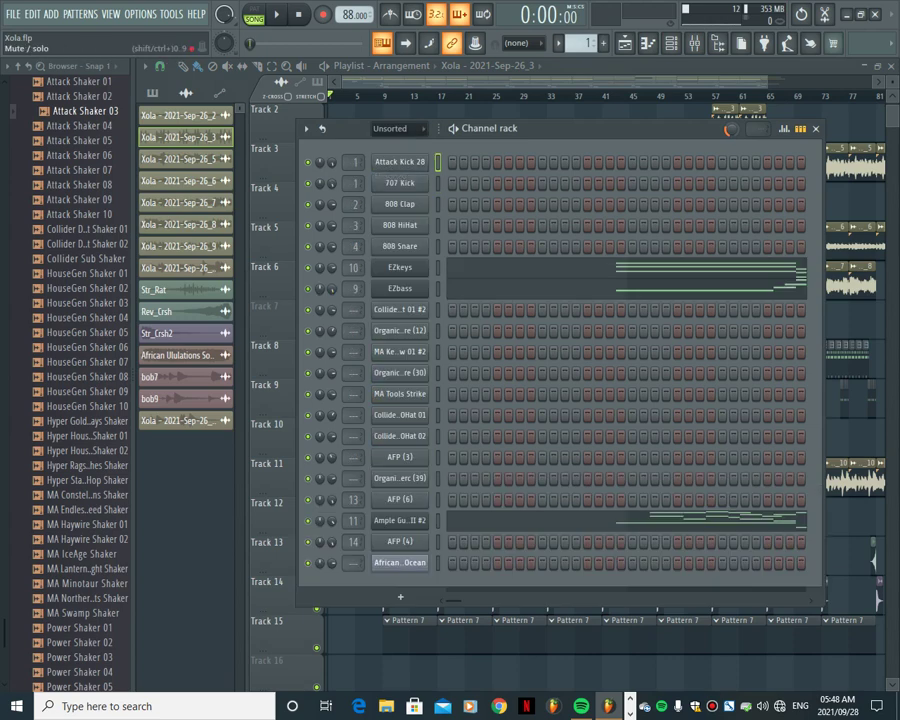
pyautogui.click(553, 246)
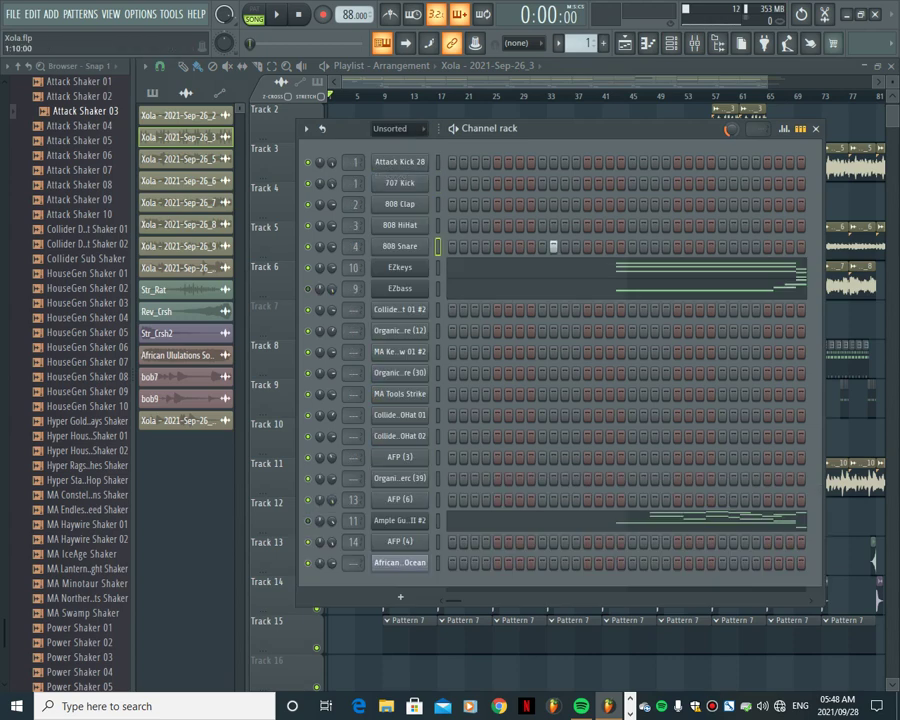
# Open the EZkeys chords in the piano roll, look through them and play them in pattern mode
pyautogui.click(540, 268)
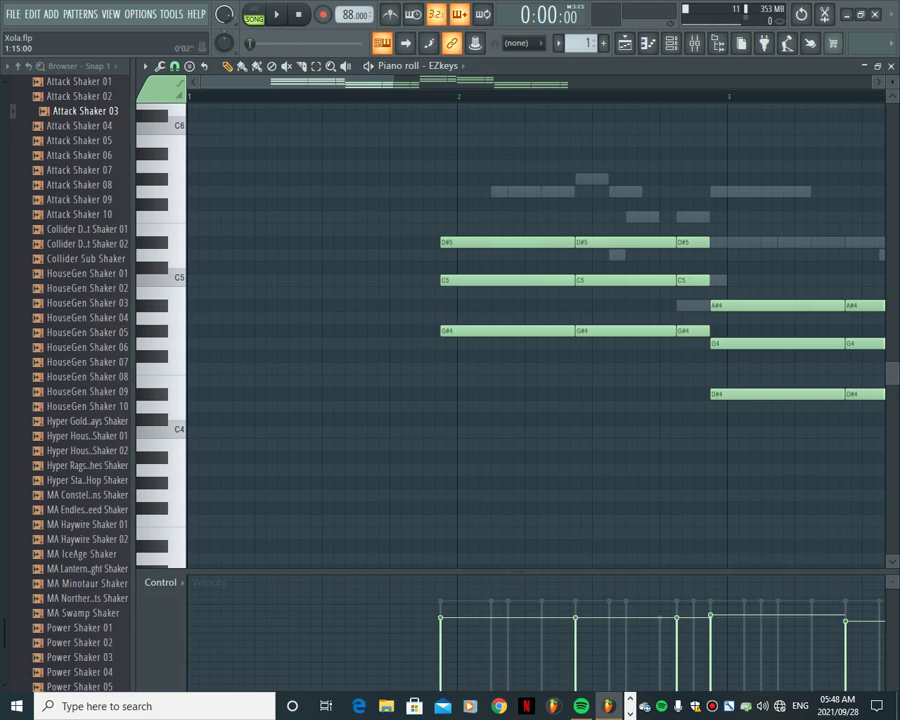
pyautogui.moveTo(297, 83); pyautogui.dragTo(460, 83)
pyautogui.click(670, 42)
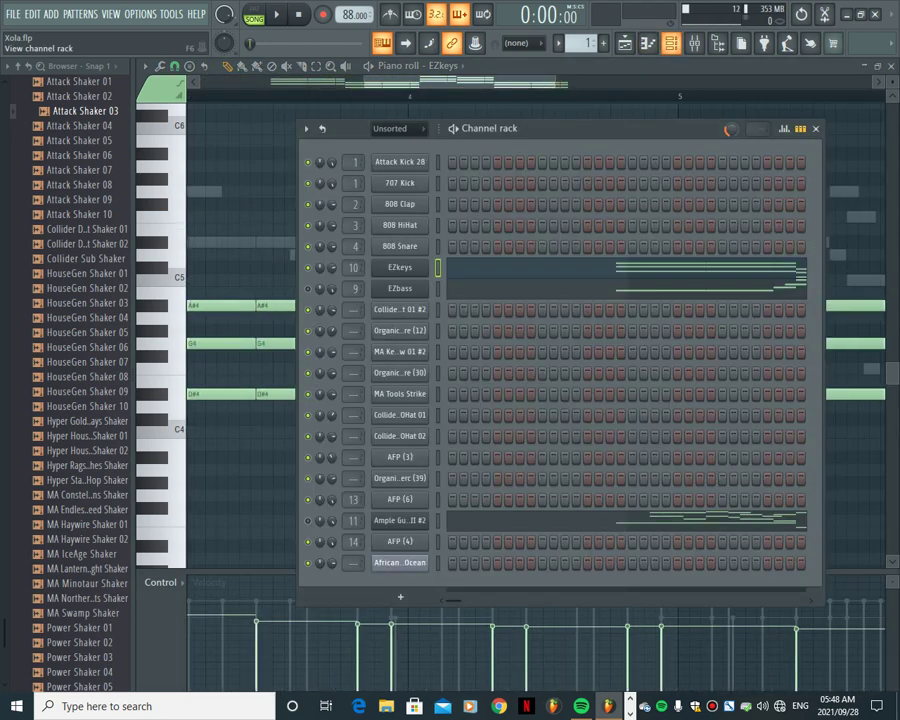
pyautogui.click(670, 42)
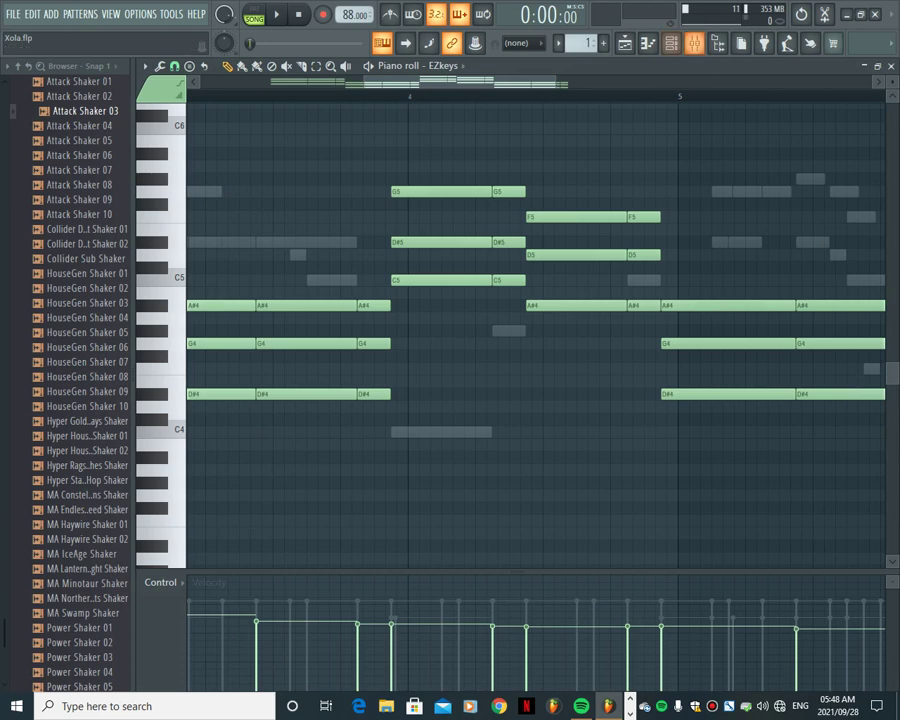
pyautogui.moveTo(556, 83); pyautogui.dragTo(432, 83)
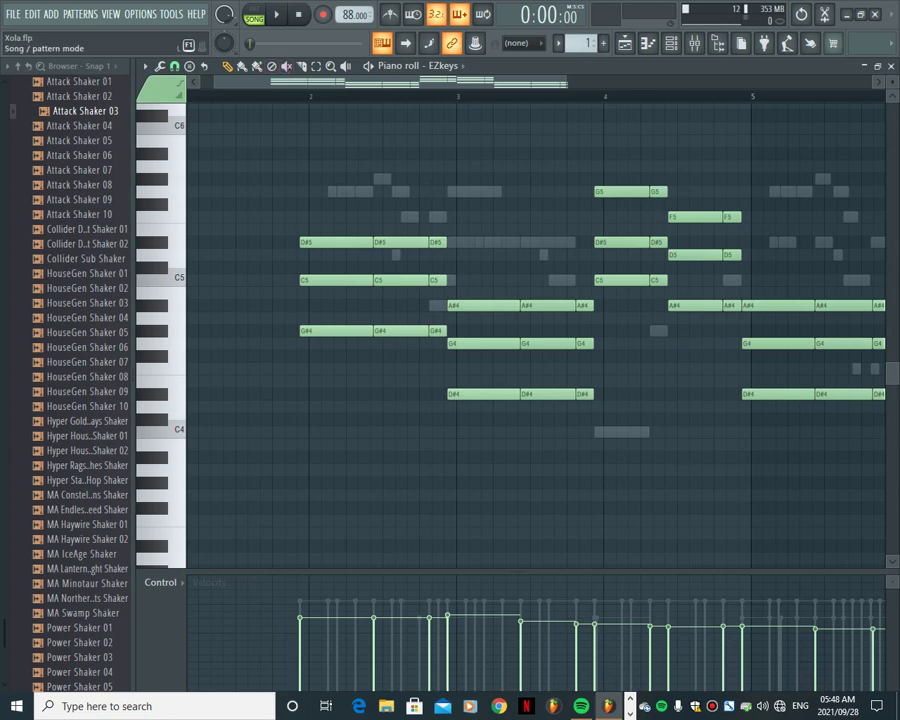
pyautogui.click(254, 14)
pyautogui.click(276, 14)
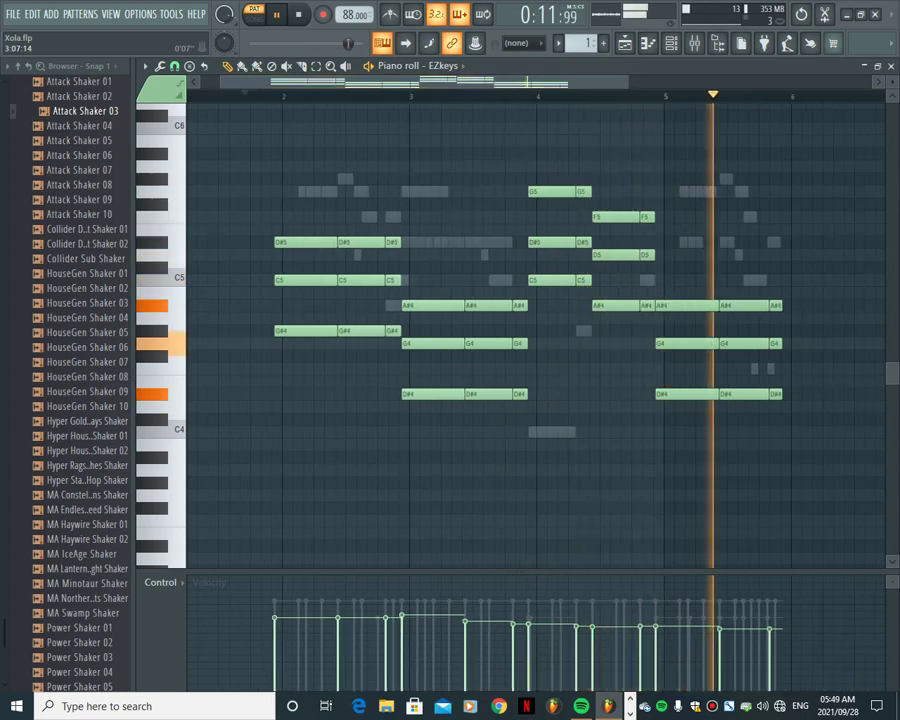
pyautogui.press('space')
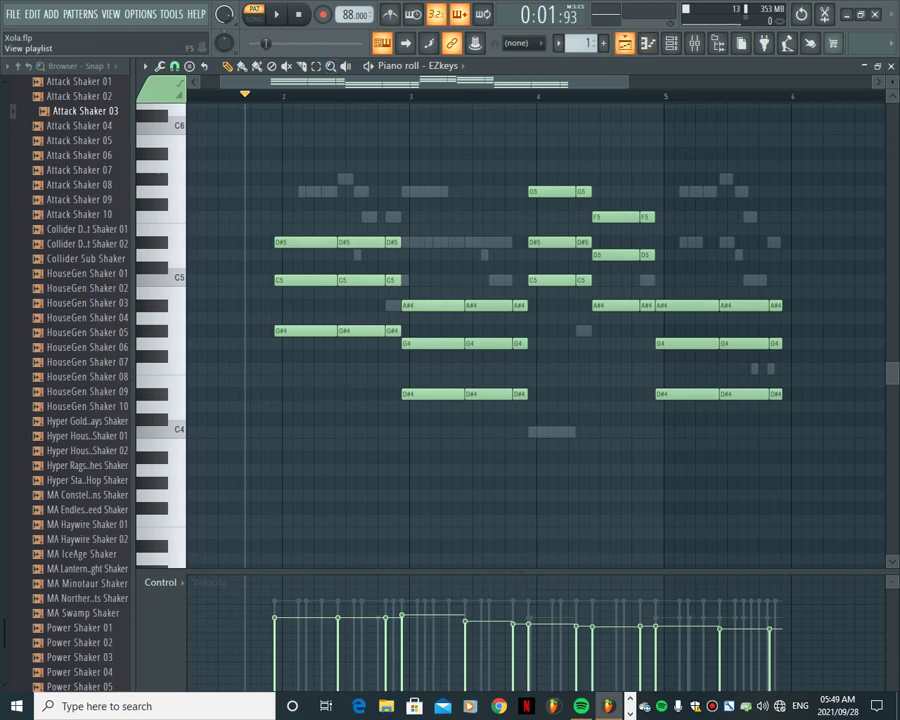
# Solo Track 3 in the playlist and play its opening bars in song mode
pyautogui.click(625, 43)
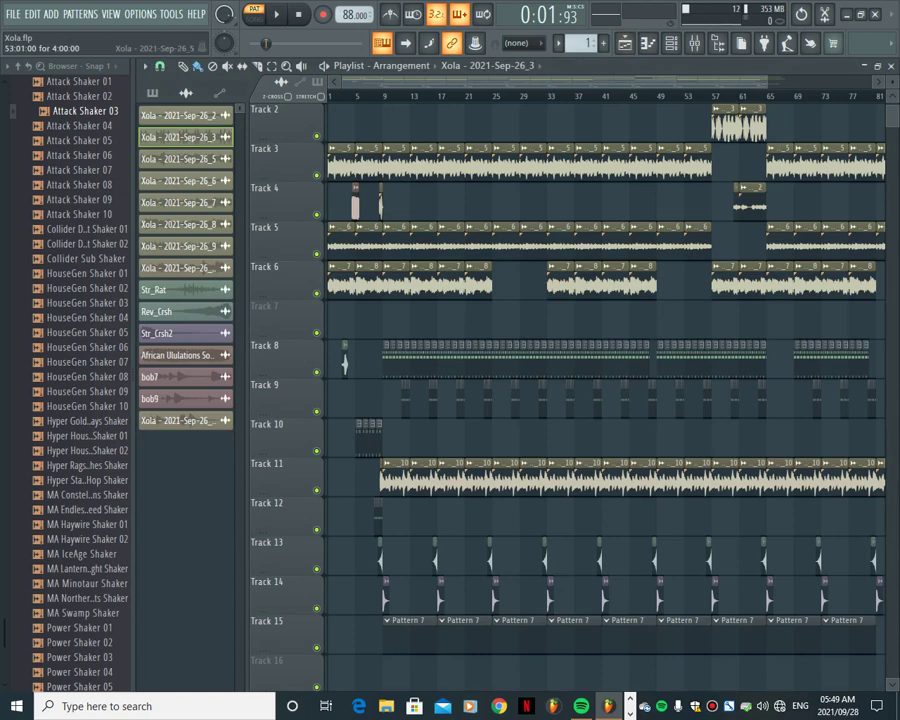
pyautogui.moveTo(766, 82); pyautogui.dragTo(380, 82)
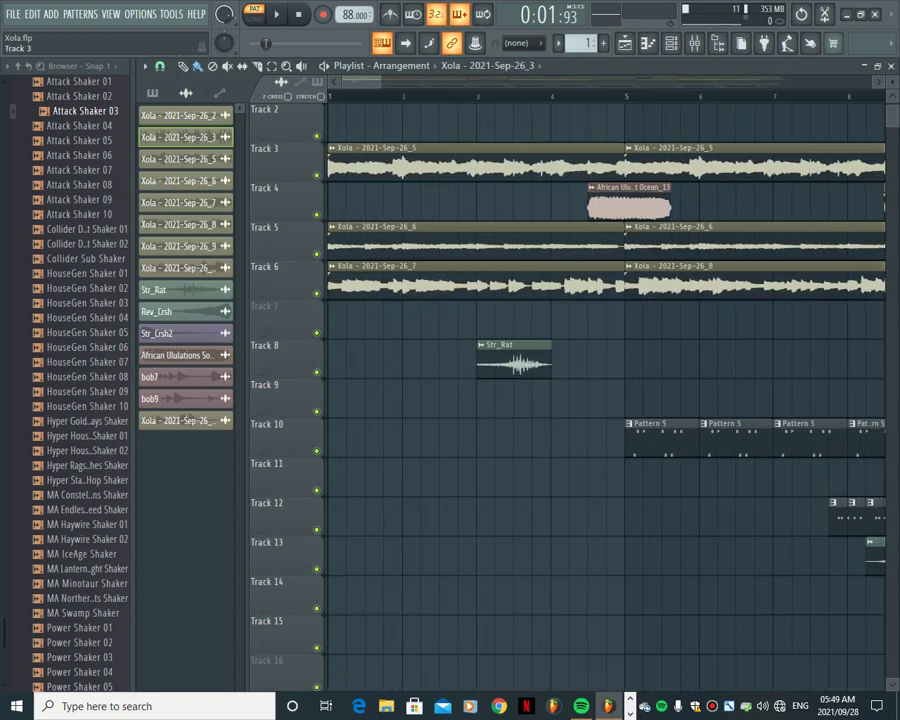
pyautogui.rightClick(317, 175)
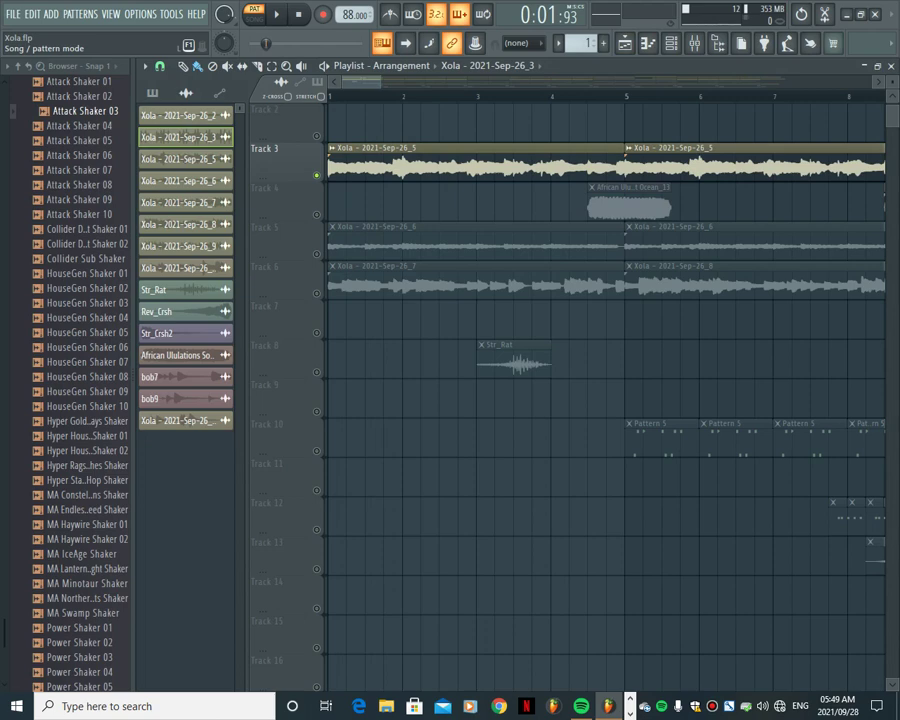
pyautogui.click(254, 13)
pyautogui.press('space')
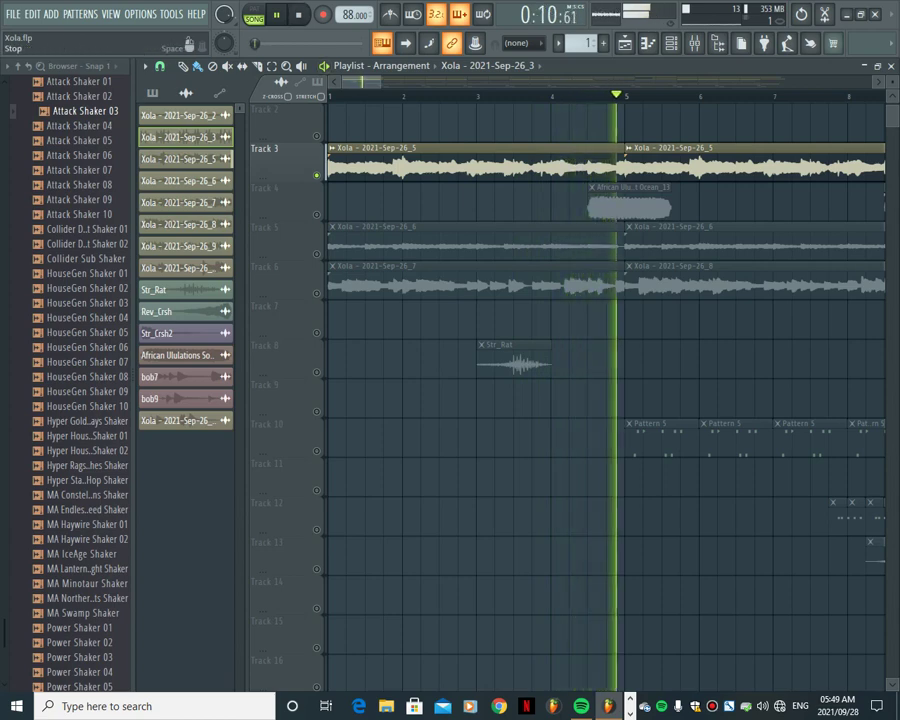
pyautogui.click(298, 14)
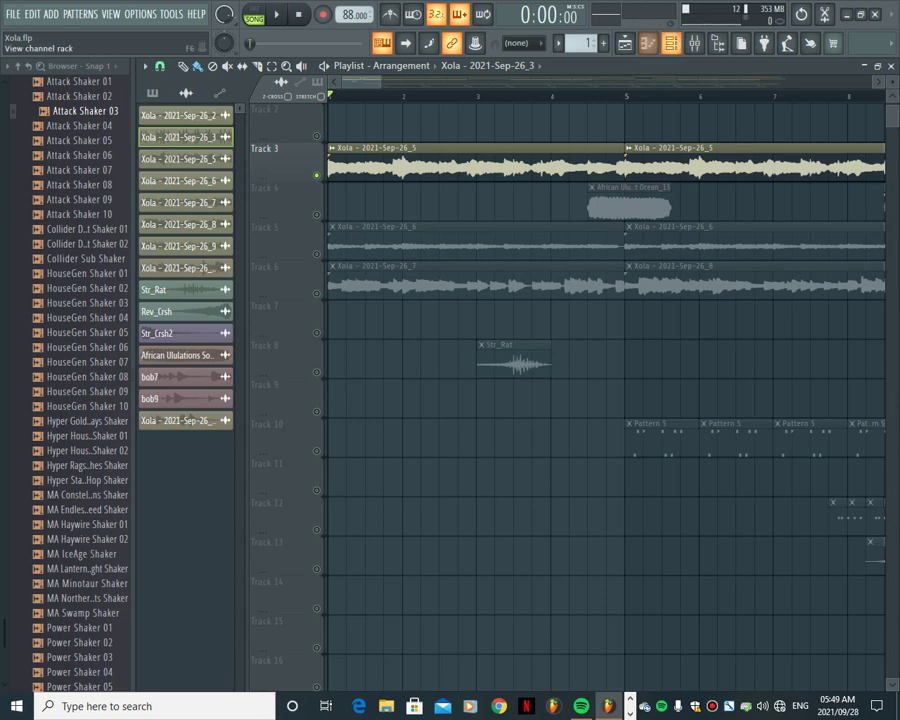
# Open the Ample Guitar G II #2 notes in the piano roll and play them in pattern mode with EZkeys muted
pyautogui.click(671, 43)
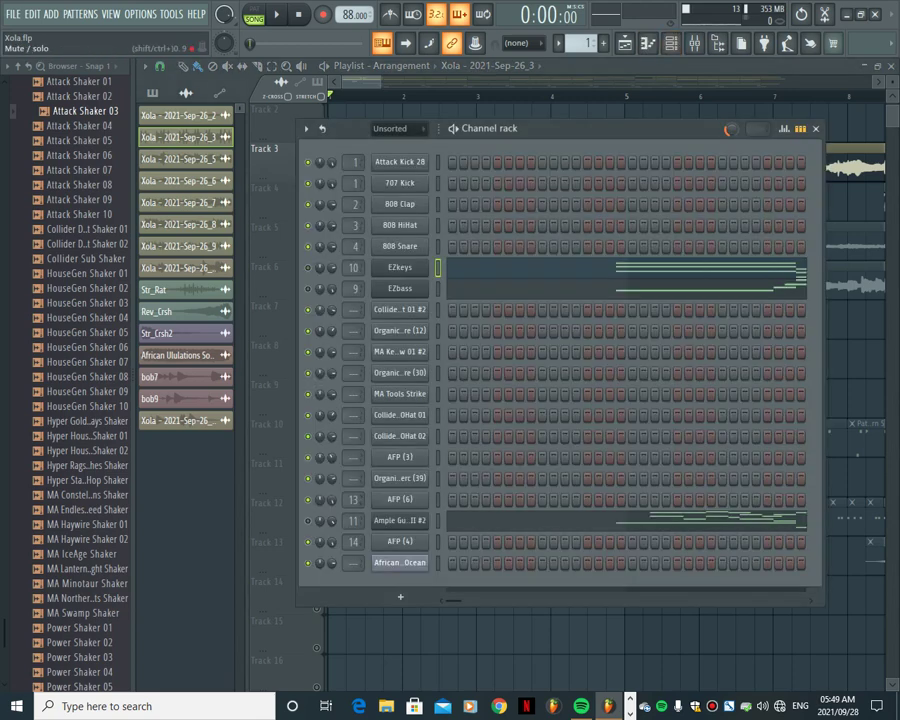
pyautogui.click(466, 520)
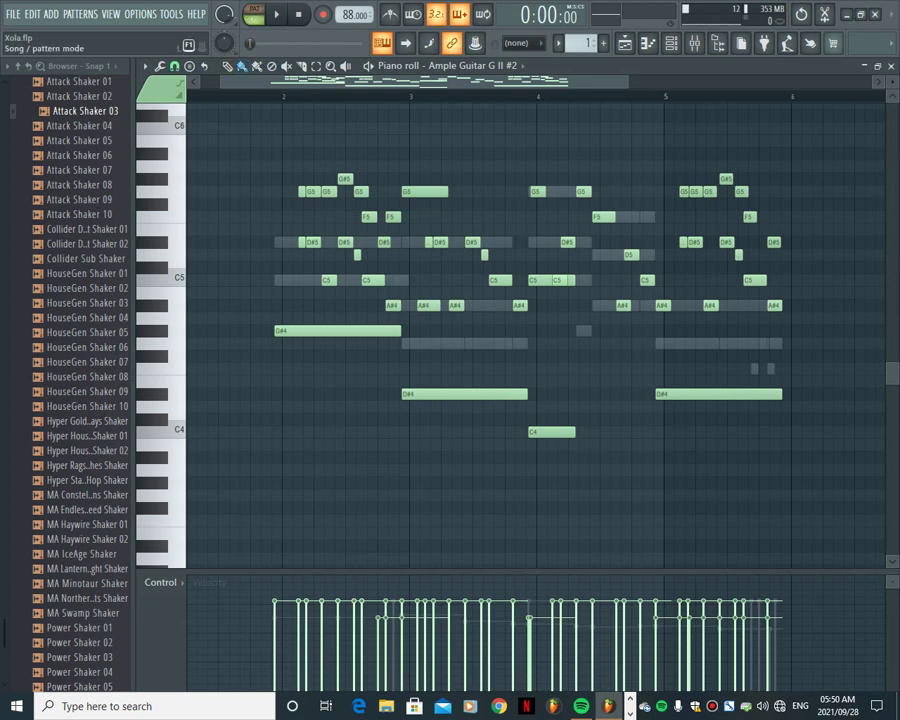
pyautogui.click(254, 15)
pyautogui.click(235, 96)
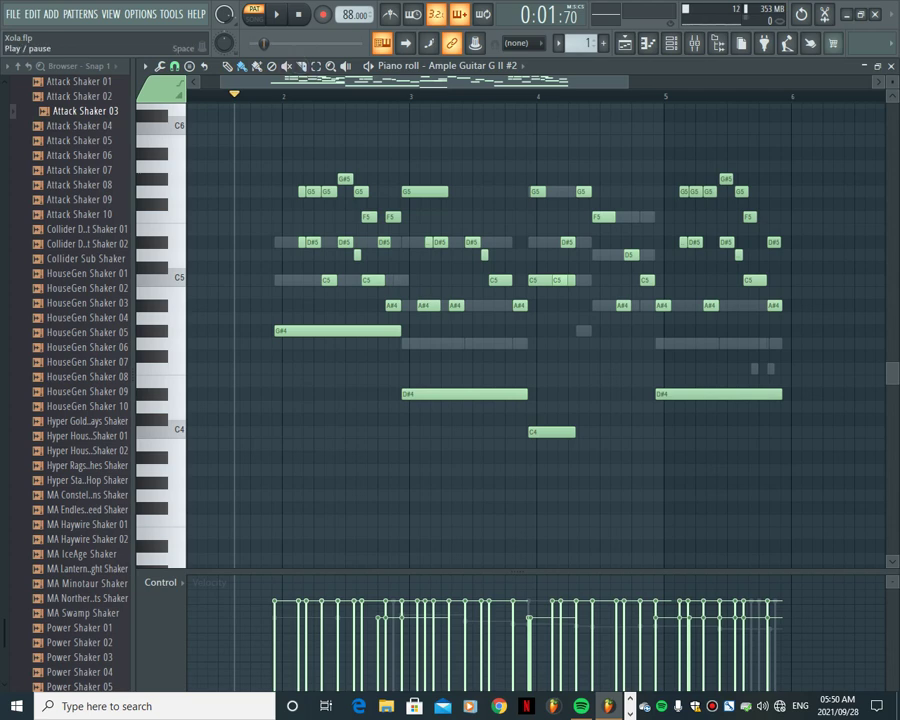
pyautogui.click(277, 14)
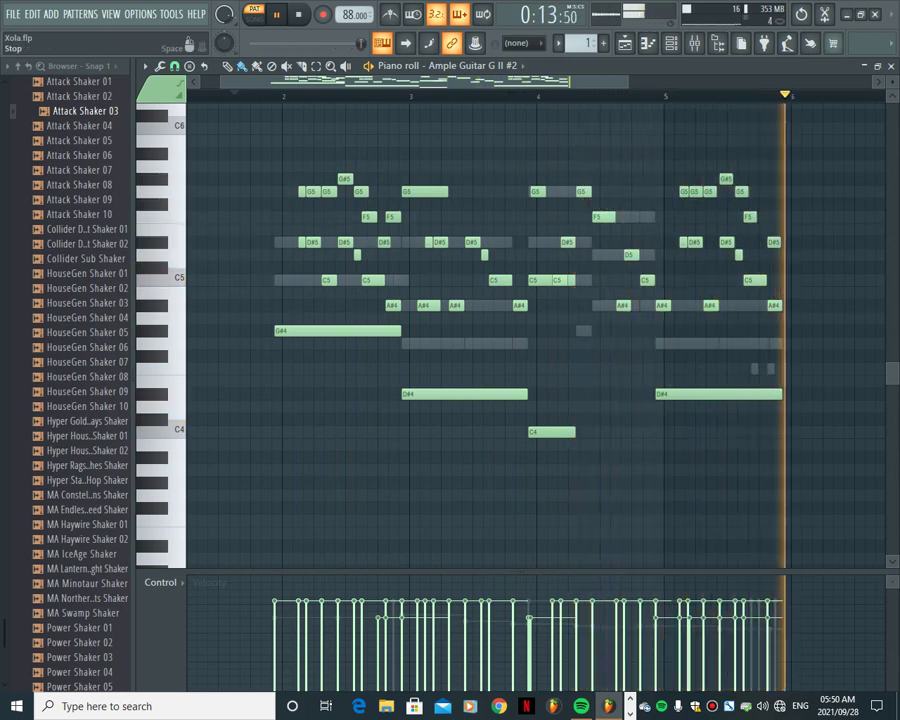
pyautogui.press('space')
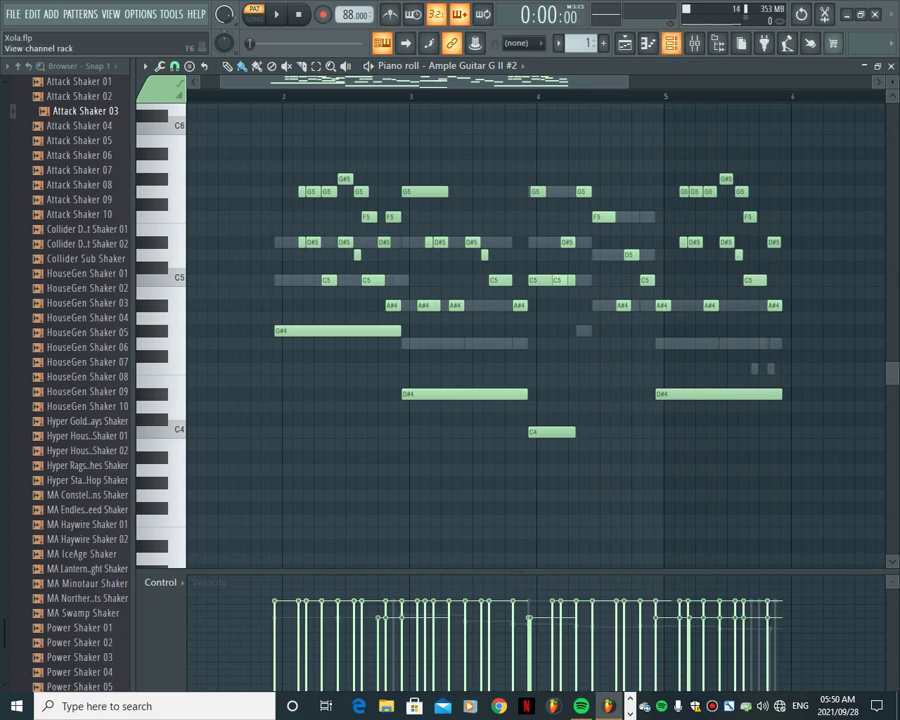
# Open the Ample Guitar G II #2 plugin window to examine its articulation settings, and return to the channel rack
pyautogui.click(670, 43)
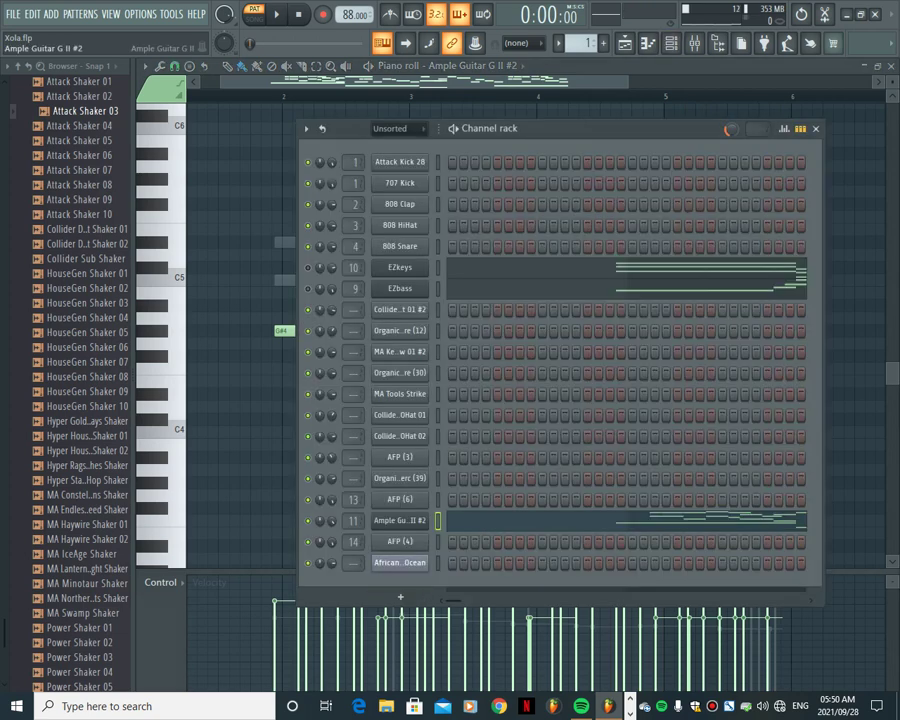
pyautogui.click(400, 520)
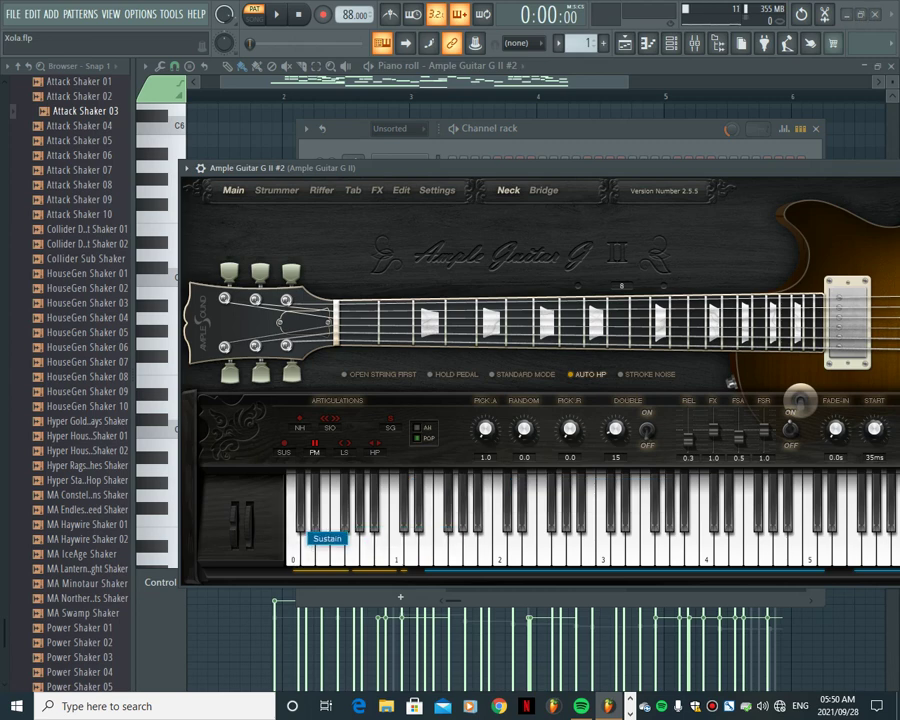
pyautogui.click(420, 597)
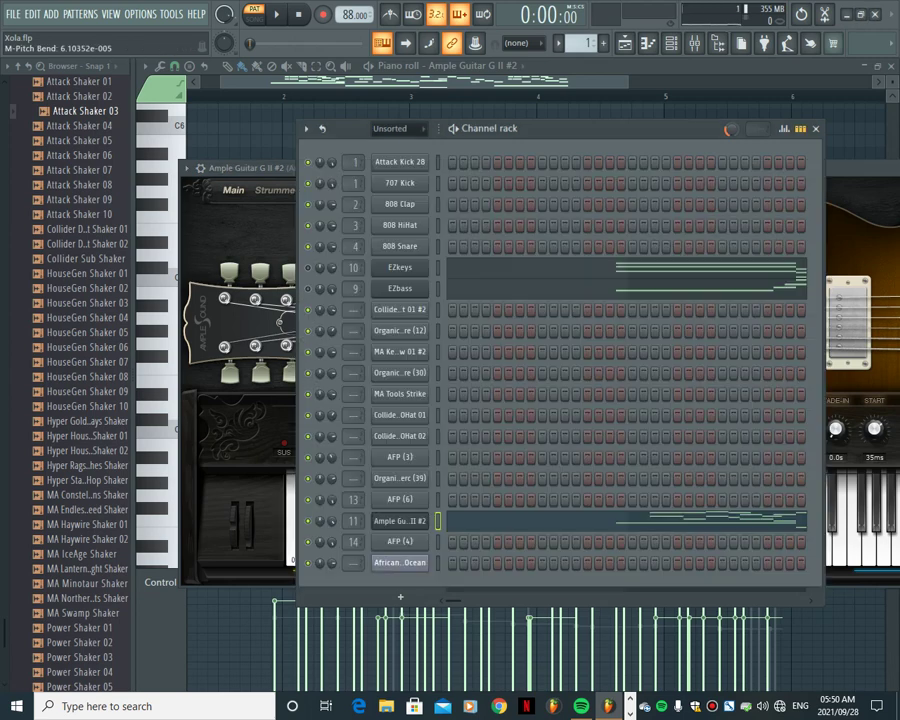
# Play the Ample Guitar G II #2 part again, first from its piano roll and once more with the channel rack open
pyautogui.click(466, 520)
pyautogui.click(466, 520)
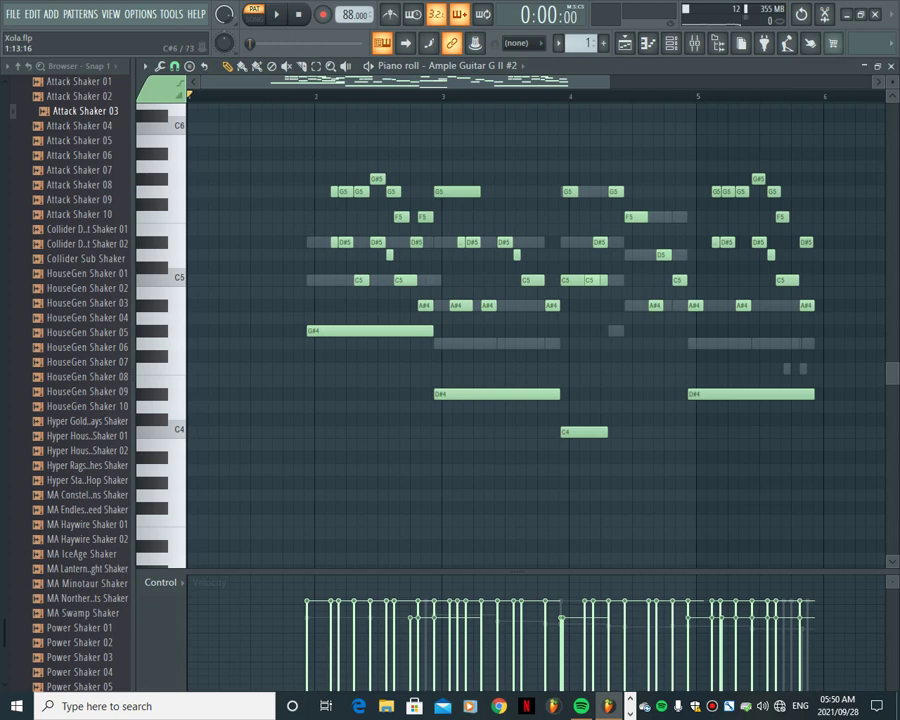
pyautogui.press('space')
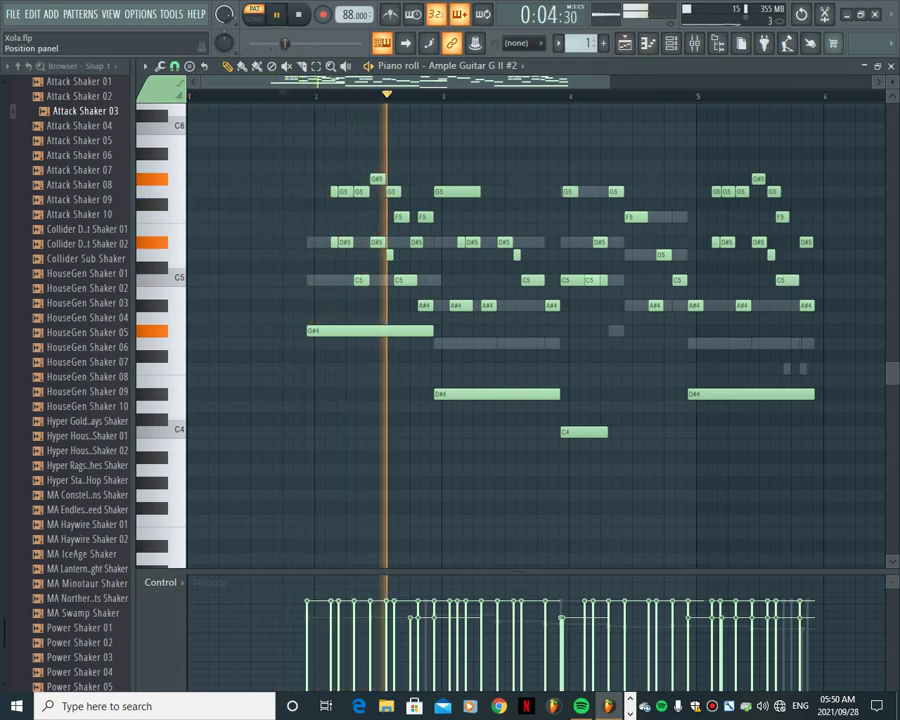
pyautogui.press('space')
pyautogui.press('F6')
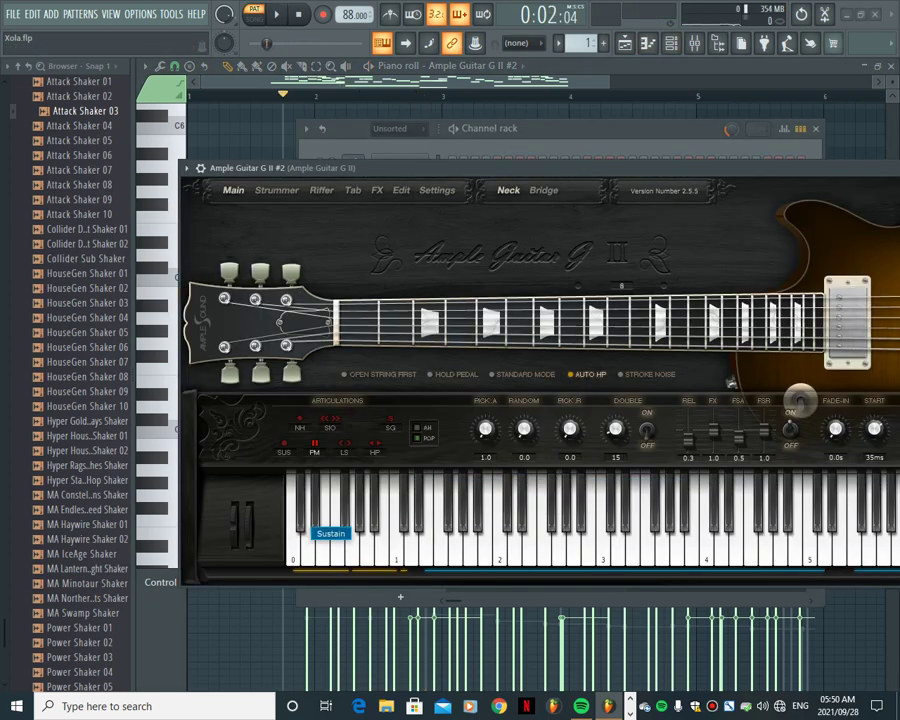
pyautogui.click(545, 129)
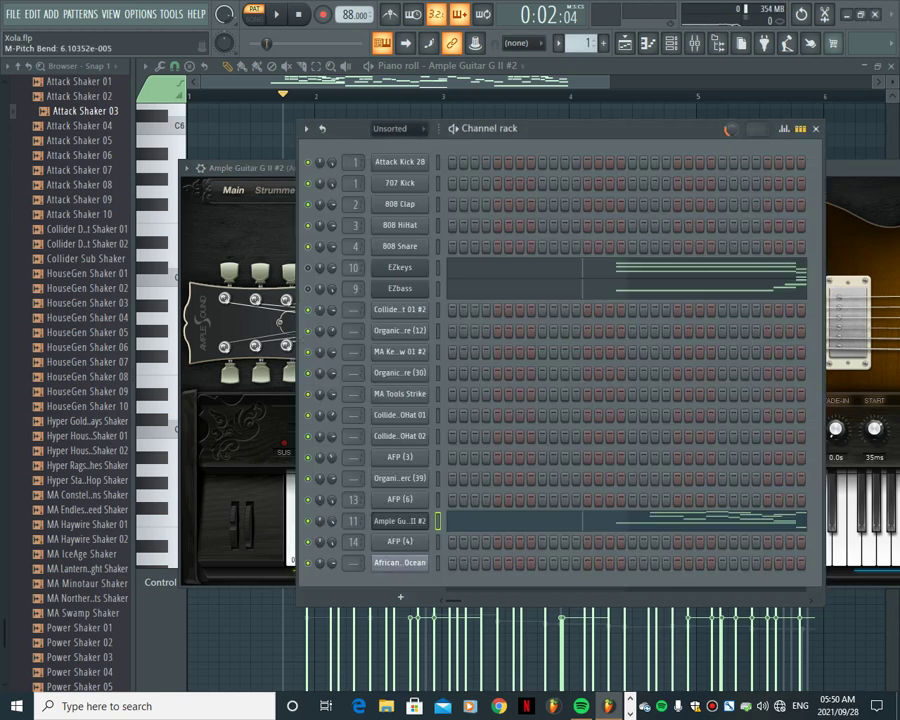
pyautogui.click(277, 15)
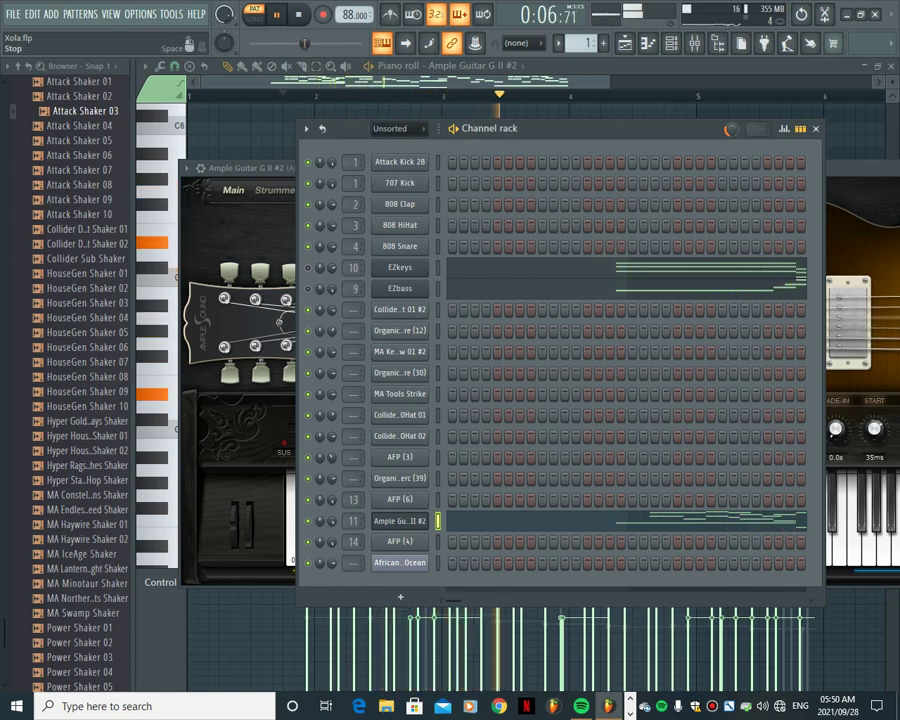
pyautogui.click(299, 15)
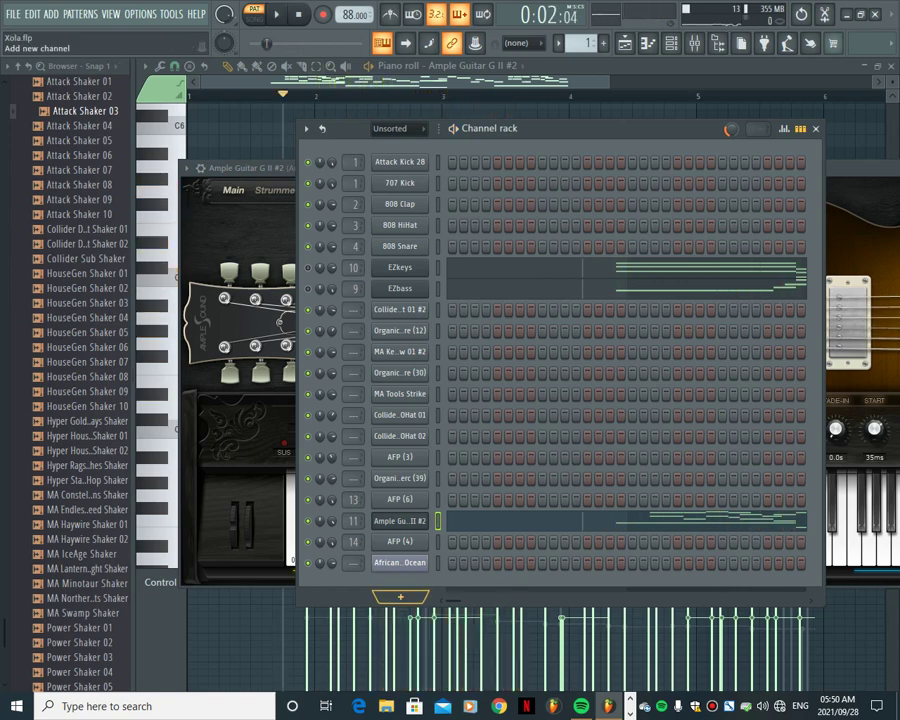
# Add a new Ample Guitar G II channel to the project and return to the channel rack
pyautogui.click(400, 597)
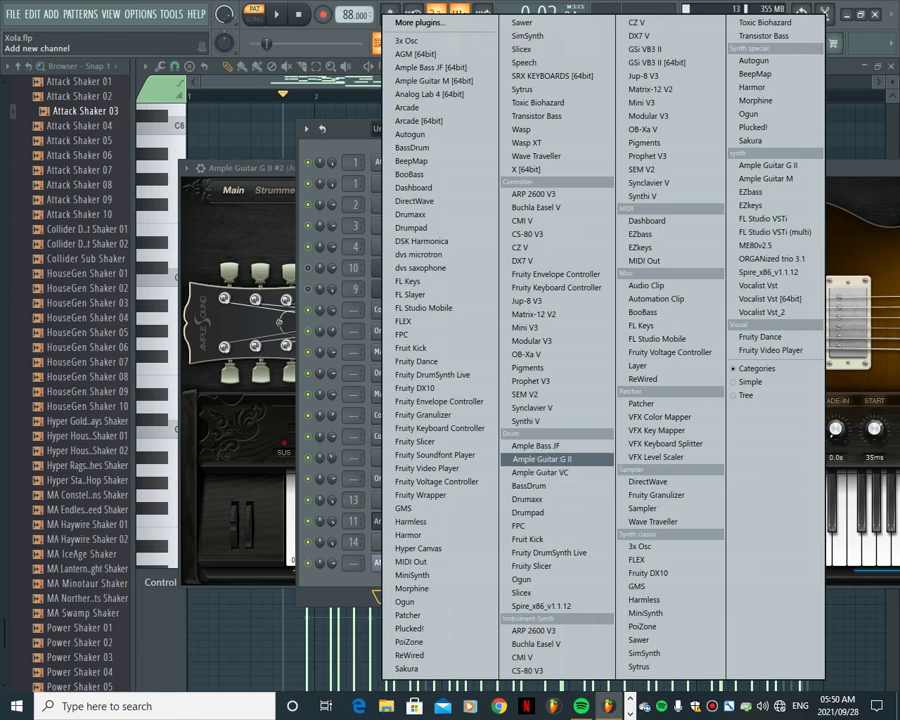
pyautogui.click(540, 459)
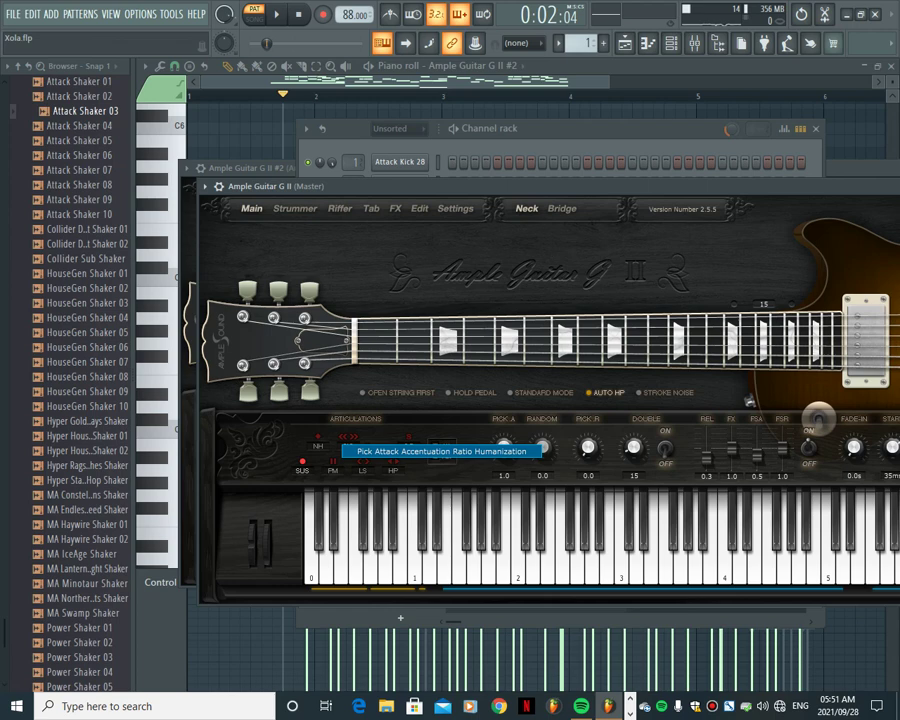
pyautogui.press('F6')
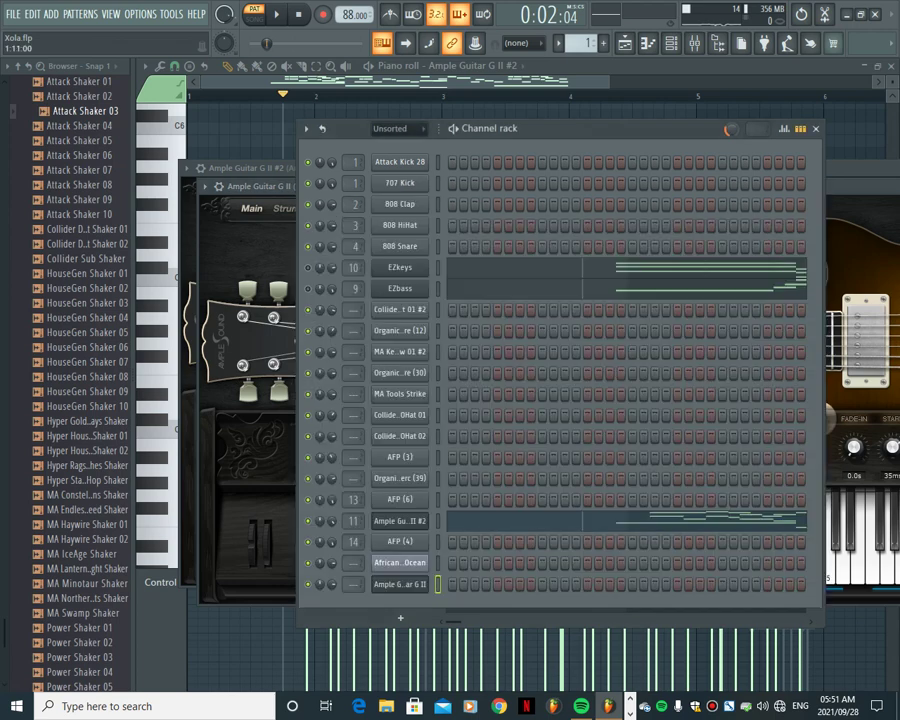
# Copy the notes of the Ample Guitar G II #2 channel and paste them into the new Ample Guitar G II channel
pyautogui.rightClick(400, 521)
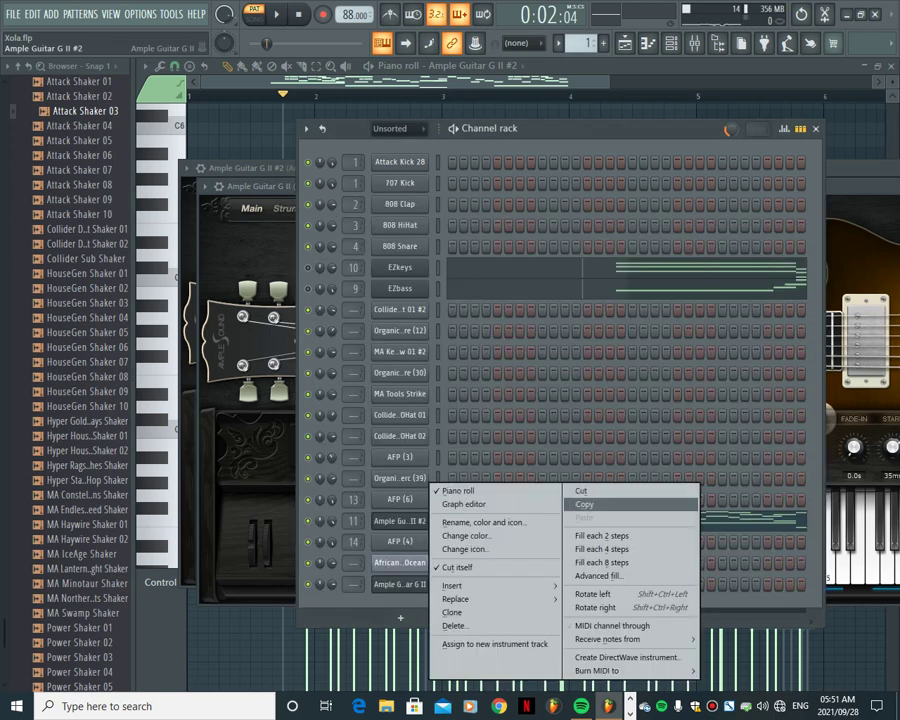
pyautogui.click(585, 504)
pyautogui.rightClick(400, 584)
pyautogui.click(590, 516)
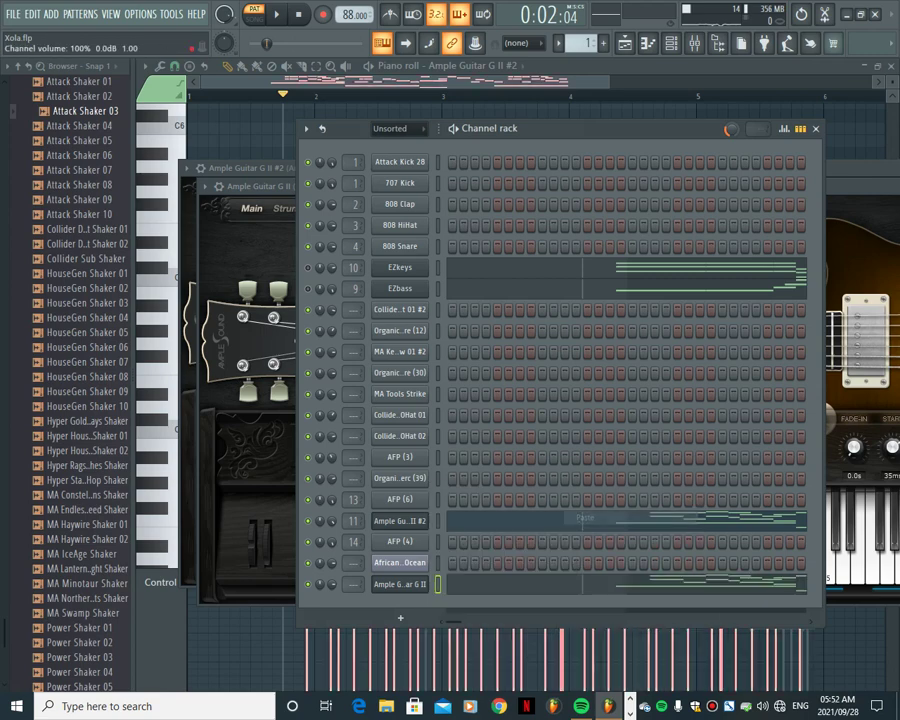
# Open the piano roll of the new Ample Guitar G II channel and play the pasted notes through to the end
pyautogui.press('F7')
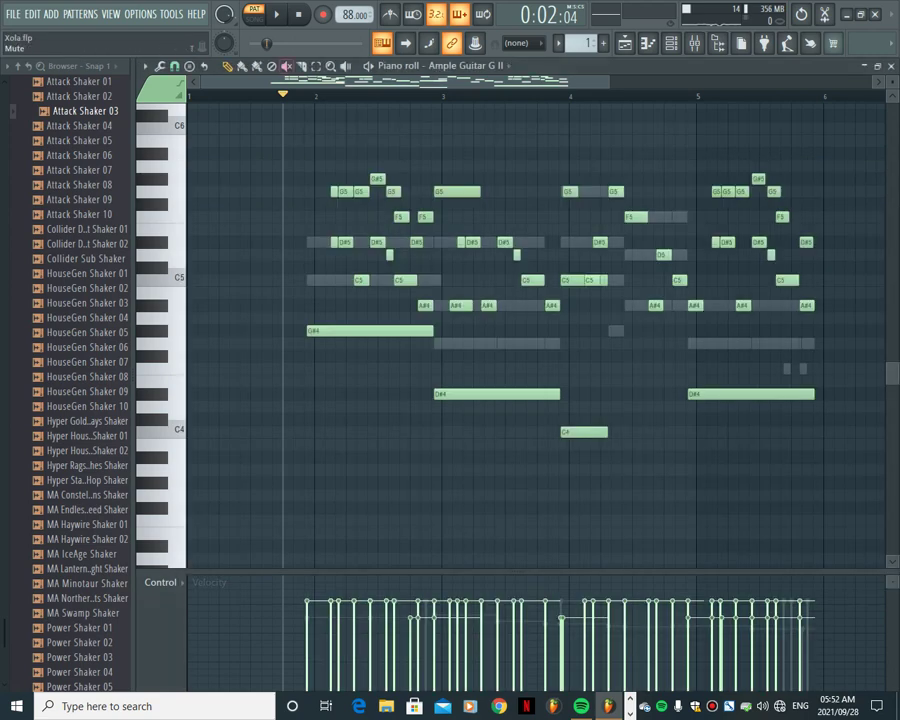
pyautogui.press('space')
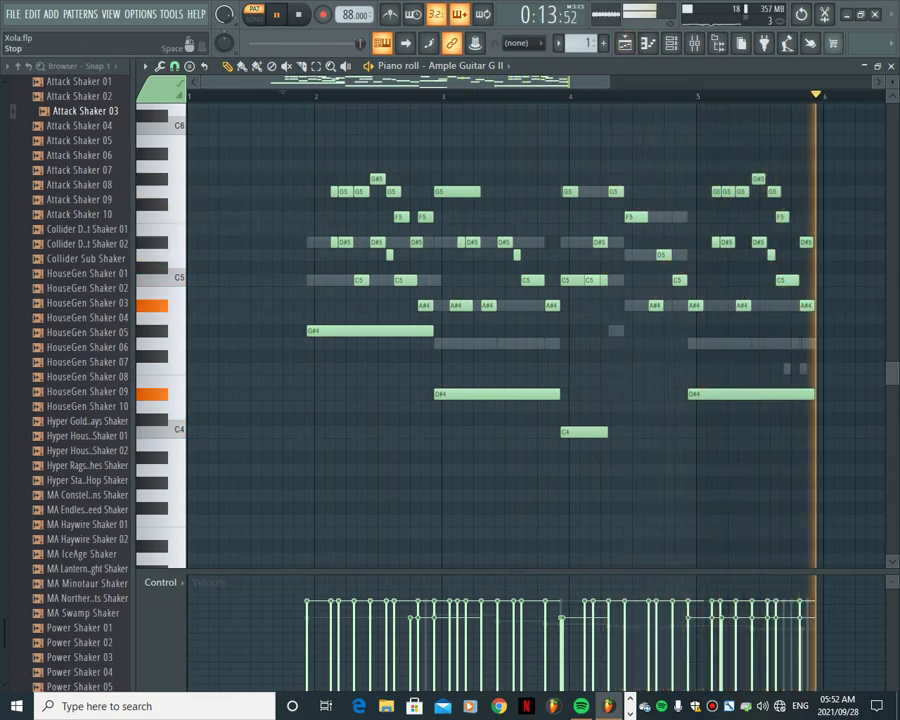
pyautogui.click(298, 14)
# Open the playlist, unmute Track 6, and play it together with Track 3 in song mode
pyautogui.click(625, 43)
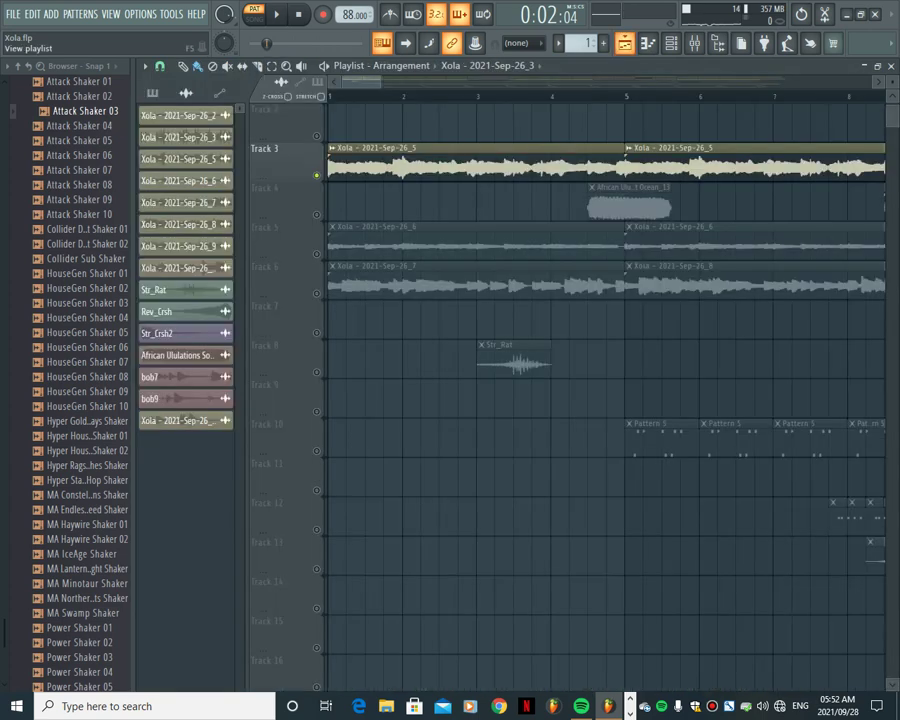
pyautogui.click(316, 293)
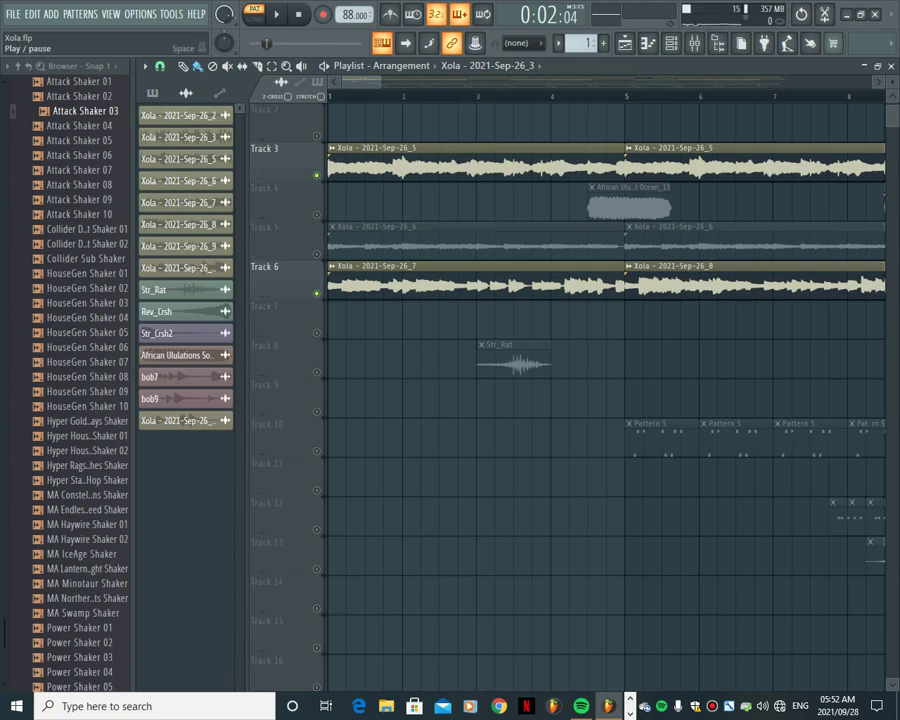
pyautogui.click(255, 12)
pyautogui.press('space')
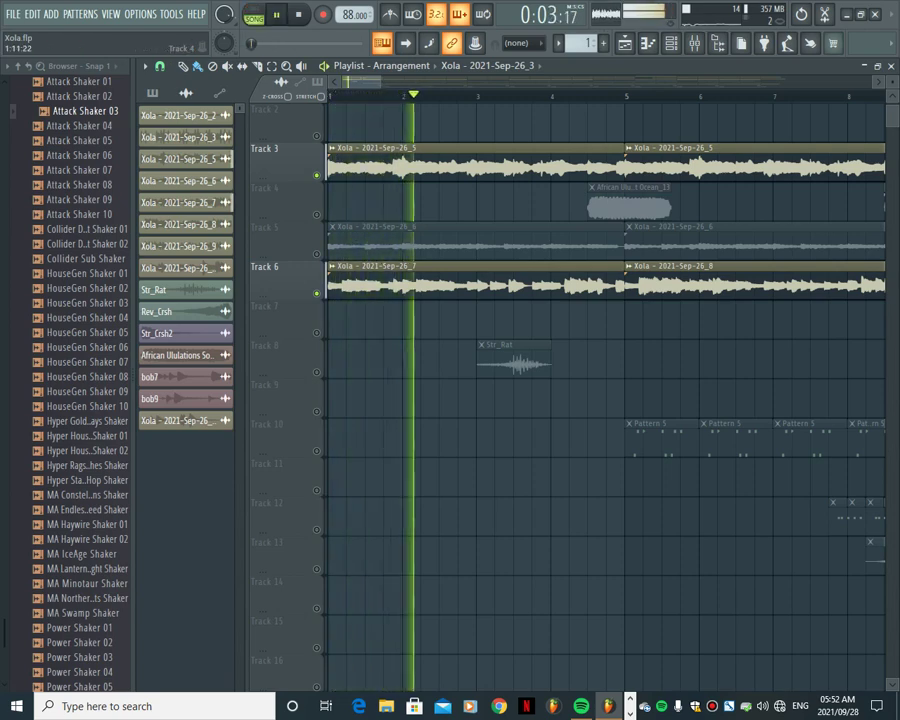
pyautogui.moveTo(382, 82); pyautogui.dragTo(410, 82)
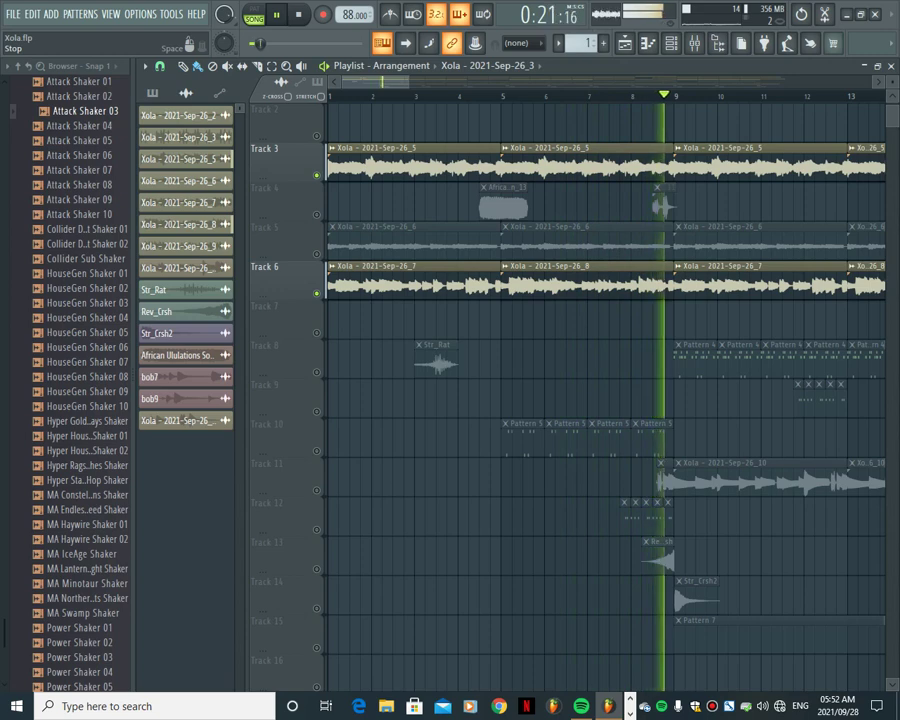
pyautogui.press('space')
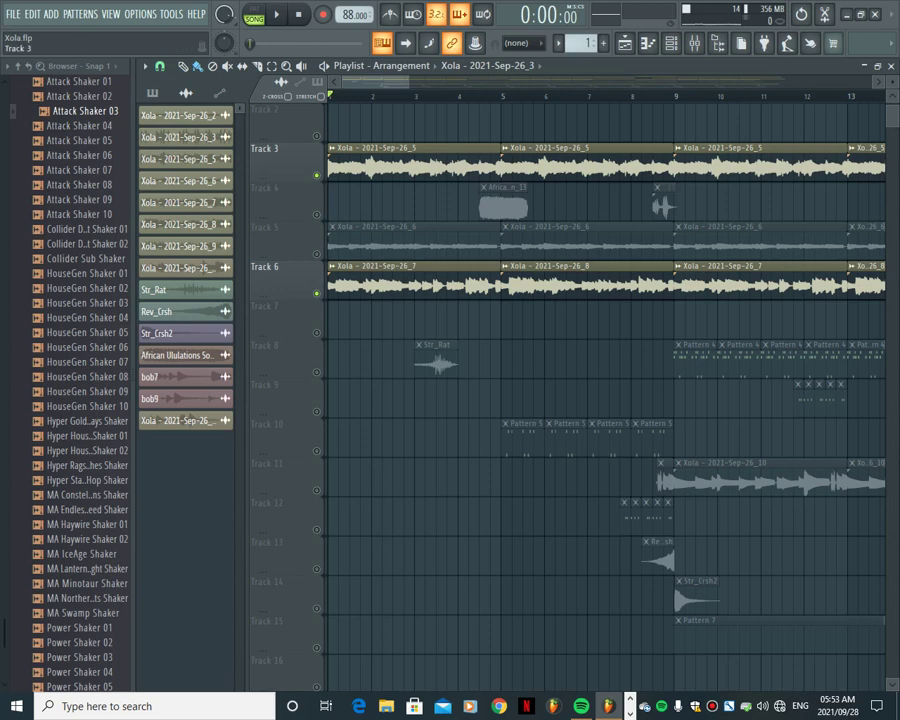
# Solo Track 5 in the playlist and play its Xola - 2021-Sep-26_6 clip from the start
pyautogui.click(316, 254)
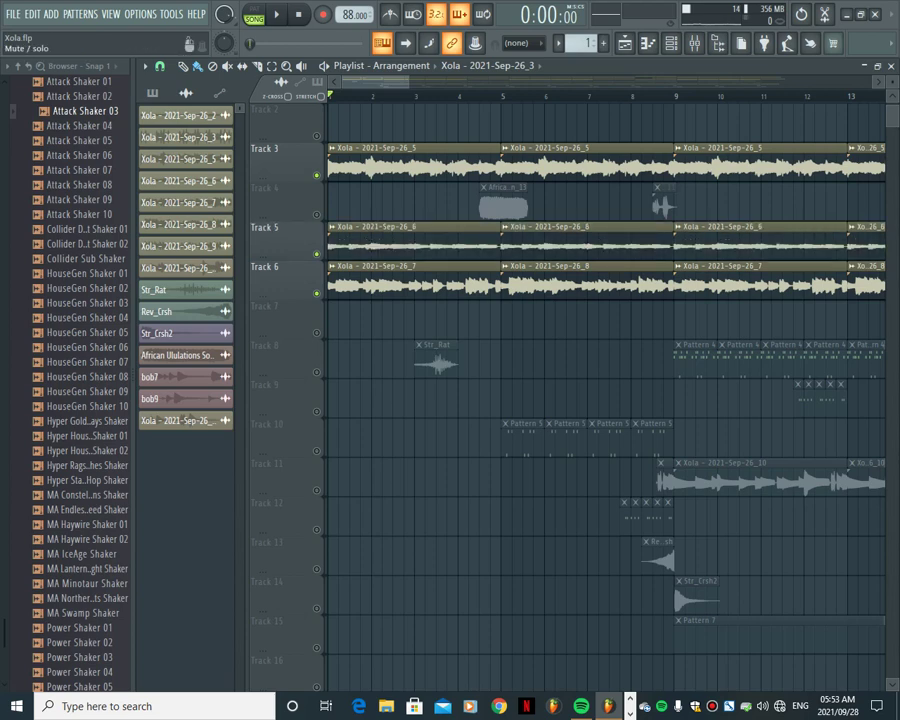
pyautogui.rightClick(316, 254)
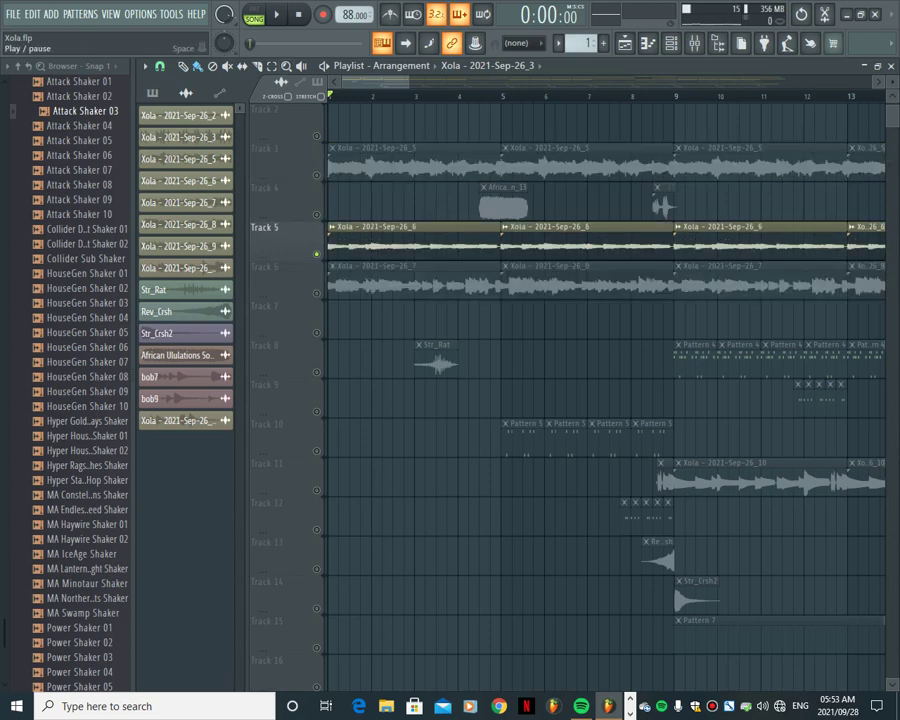
pyautogui.click(277, 14)
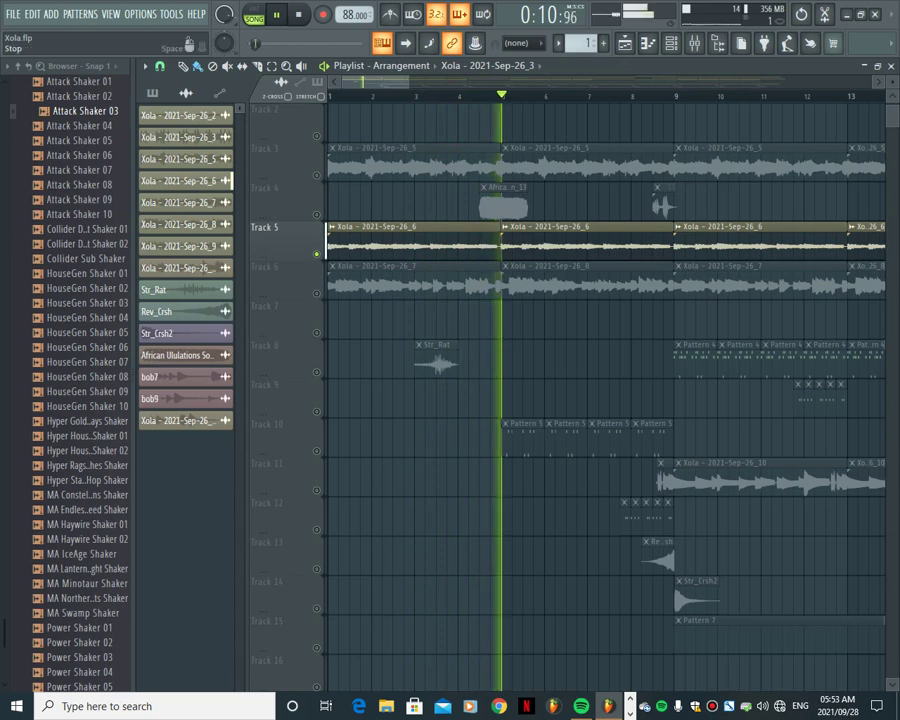
pyautogui.click(298, 14)
# Unmute Tracks 3 and 6 and play them together with Track 5 from the start
pyautogui.click(316, 175)
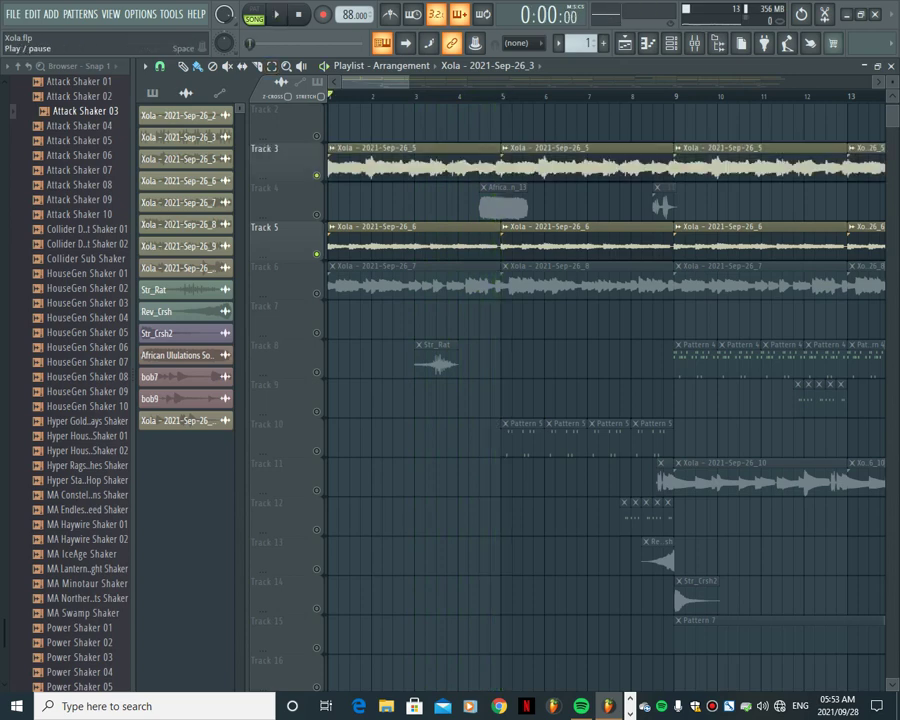
pyautogui.click(277, 14)
pyautogui.click(316, 293)
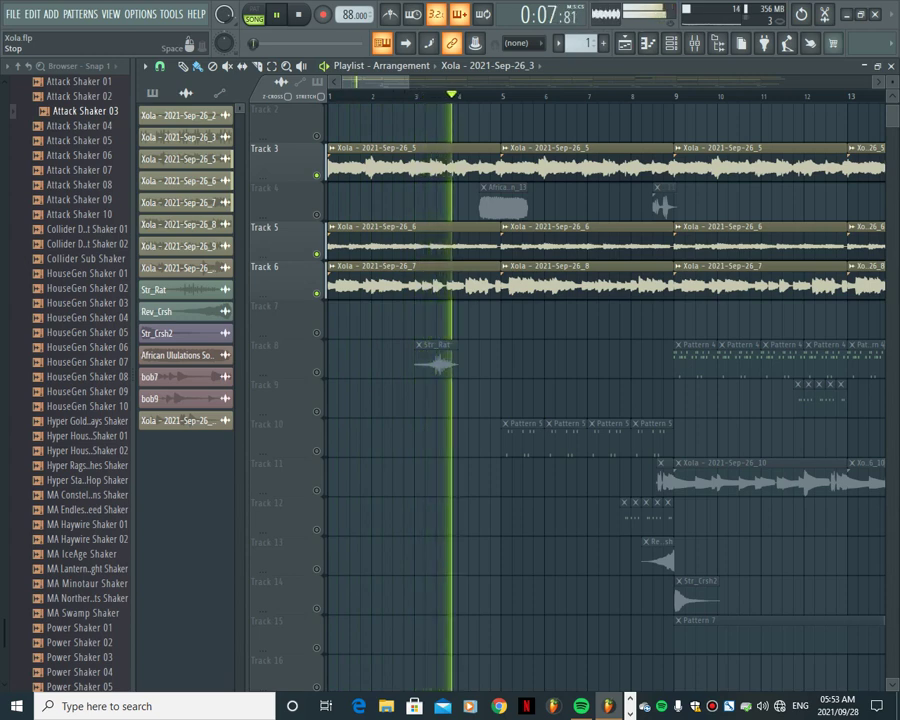
pyautogui.press('space')
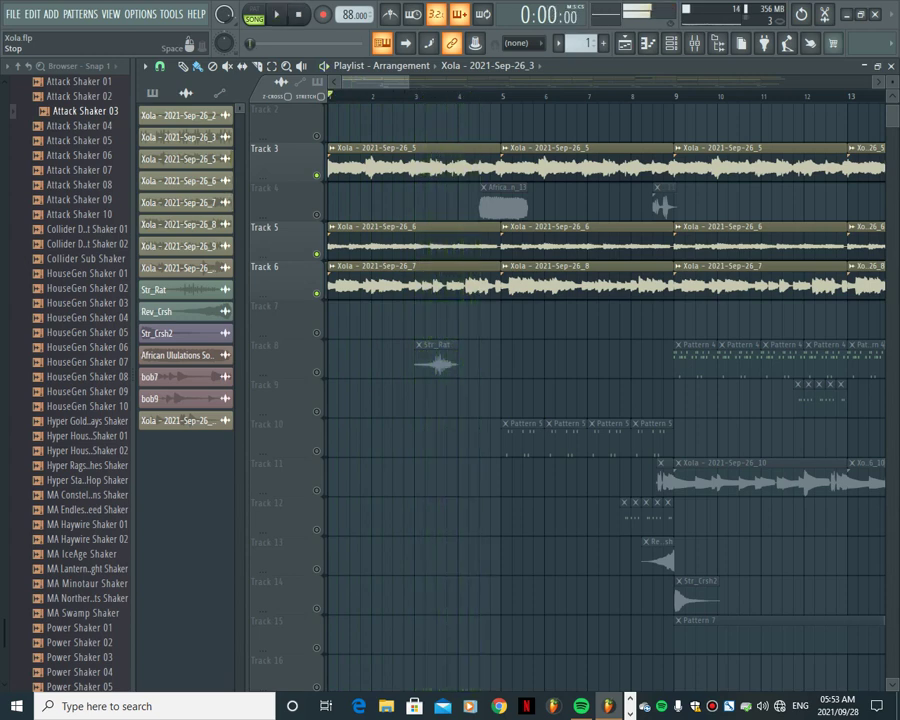
# Solo Track 8 and play the Str_Rat clip from just before bar 3
pyautogui.click(317, 372)
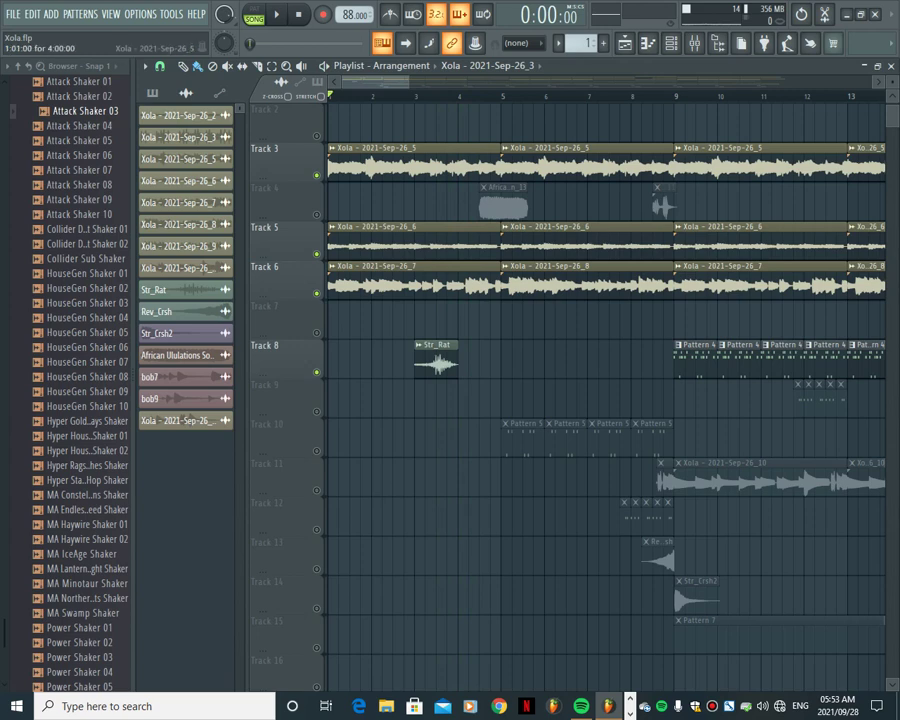
pyautogui.click(403, 96)
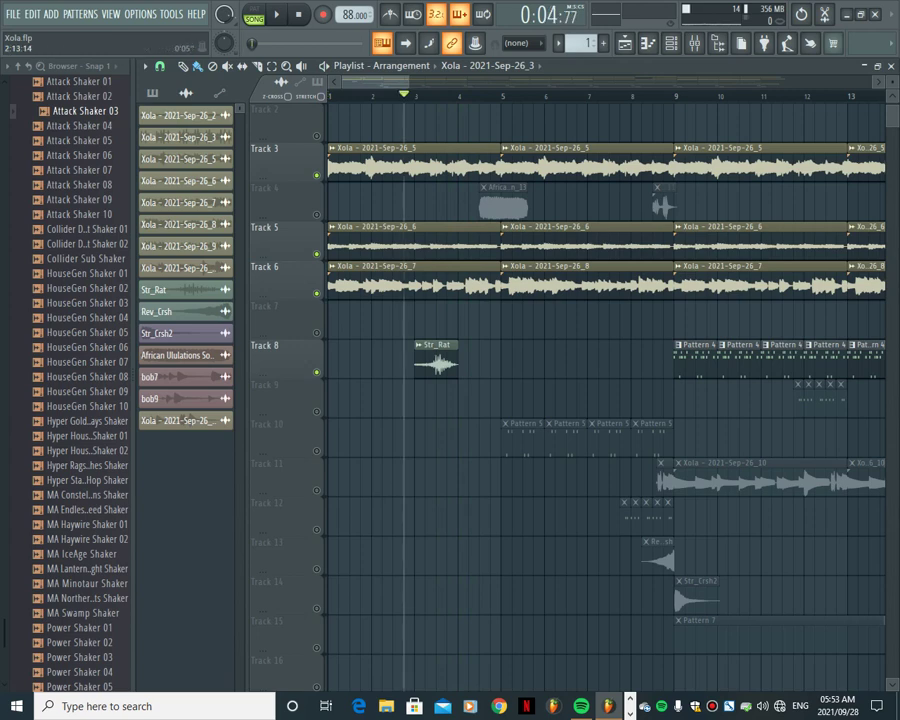
pyautogui.rightClick(317, 372)
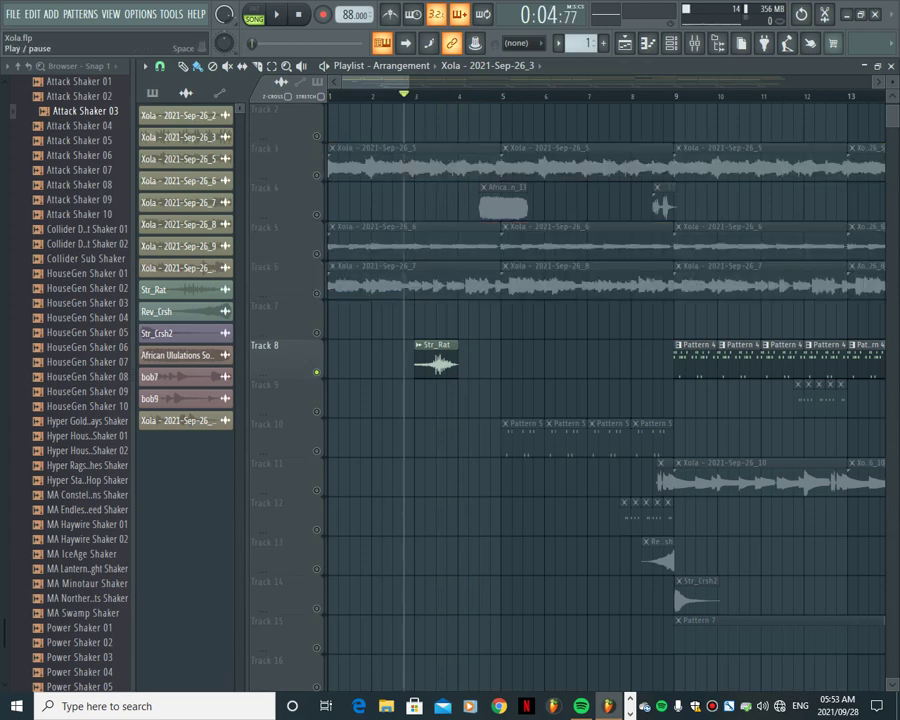
pyautogui.press('space')
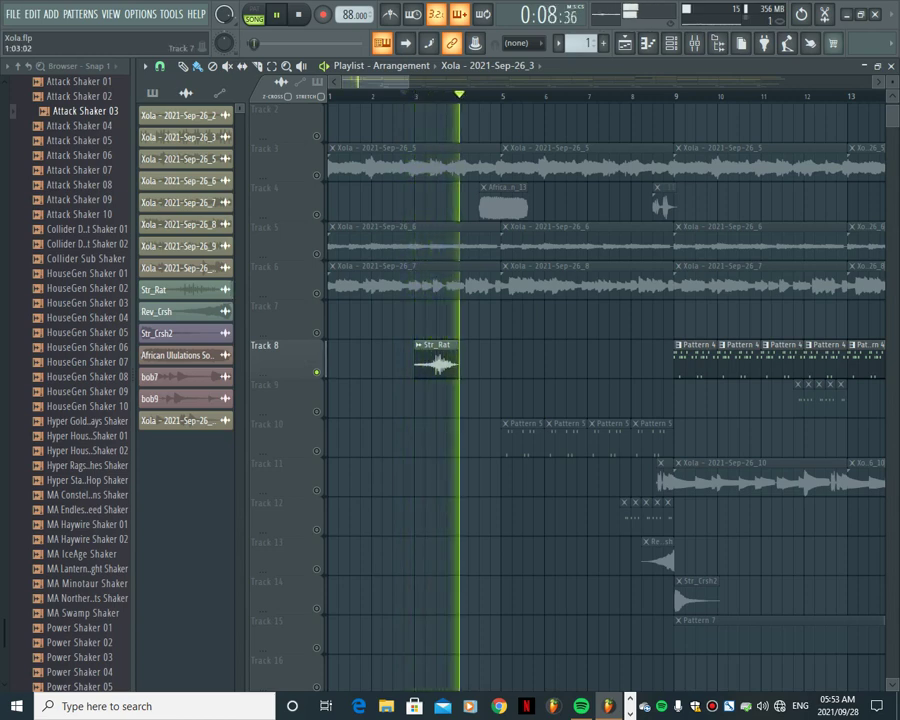
pyautogui.press('space')
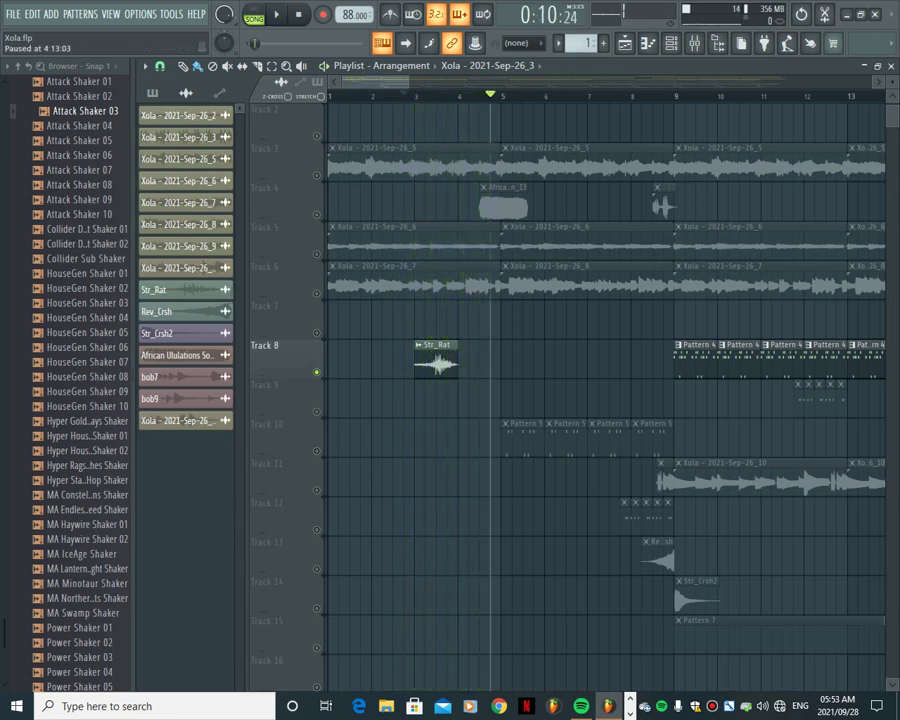
# Solo Track 4 and play its African Ululations clip from where the clip begins
pyautogui.click(285, 200)
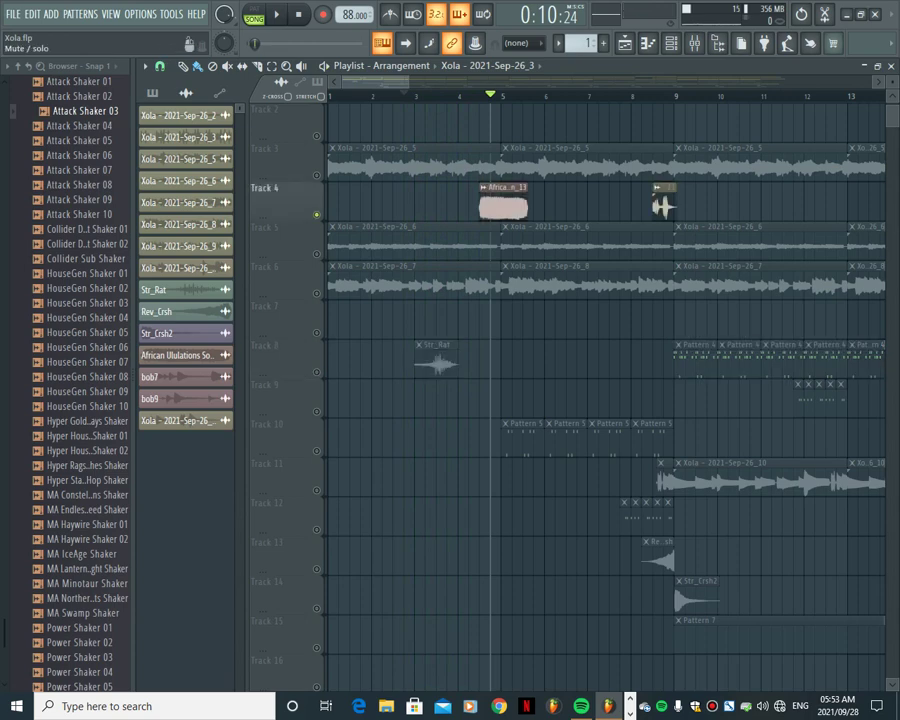
pyautogui.click(479, 95)
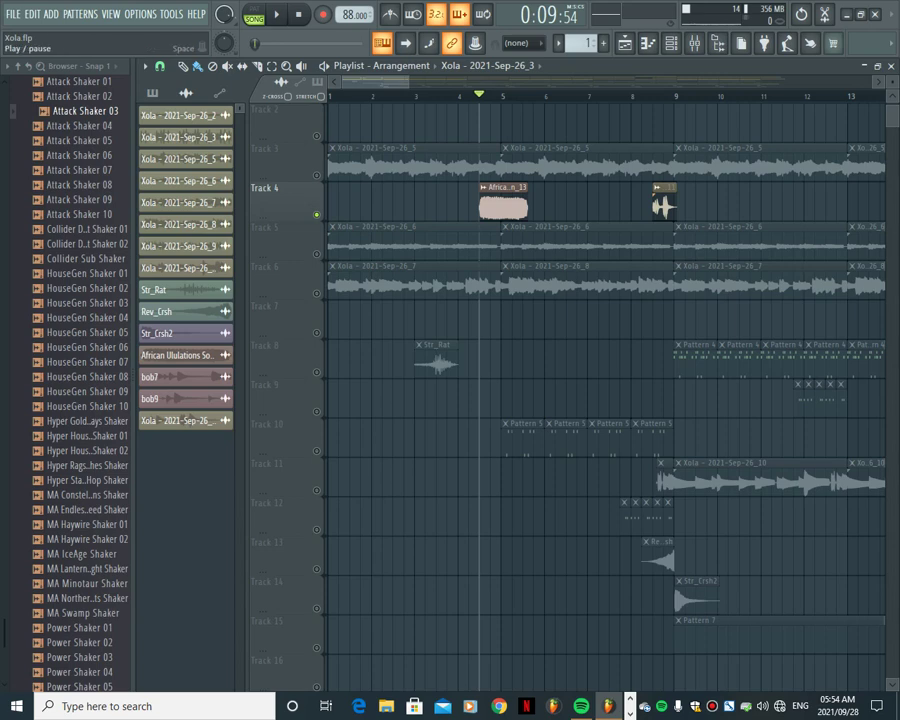
pyautogui.press('space')
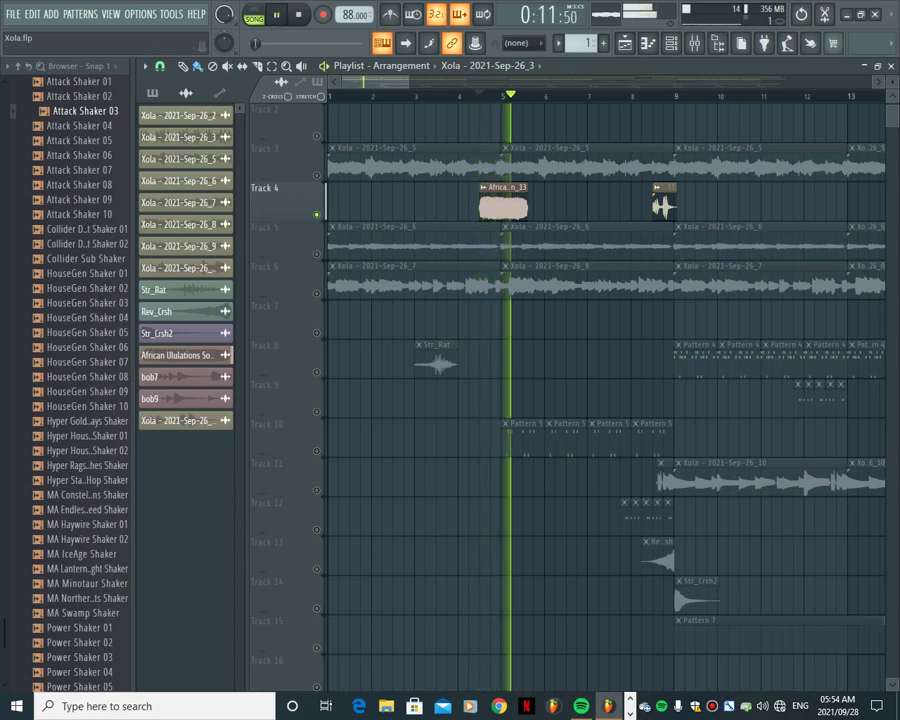
pyautogui.press('space')
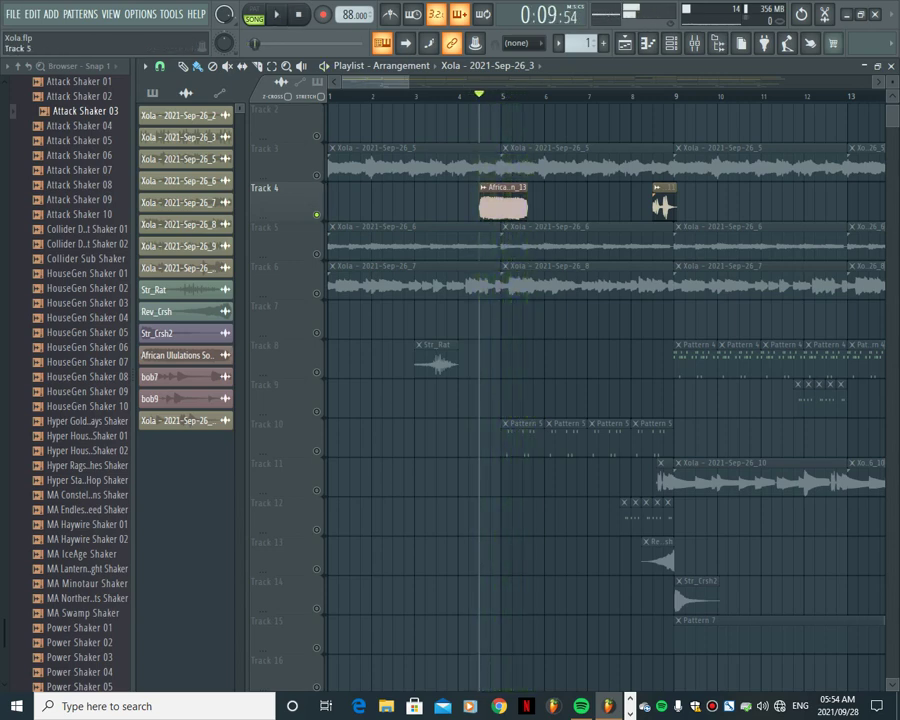
# Unmute Tracks 3, 5, 6 and 8 alongside Track 4 and play them together from just before bar 3
pyautogui.click(317, 254)
pyautogui.click(317, 175)
pyautogui.click(317, 293)
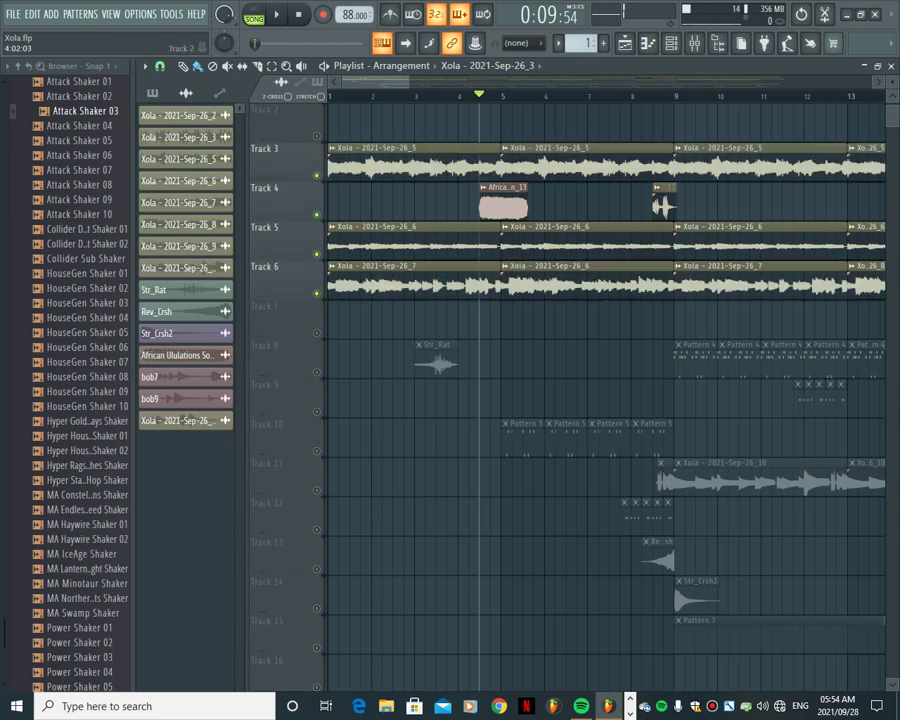
pyautogui.click(404, 95)
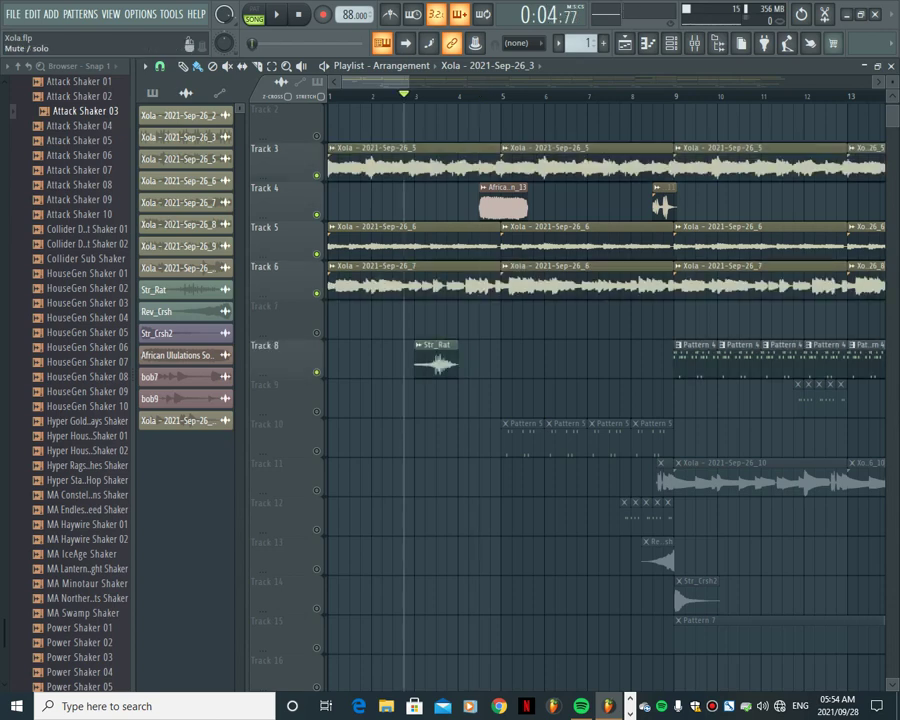
pyautogui.press('space')
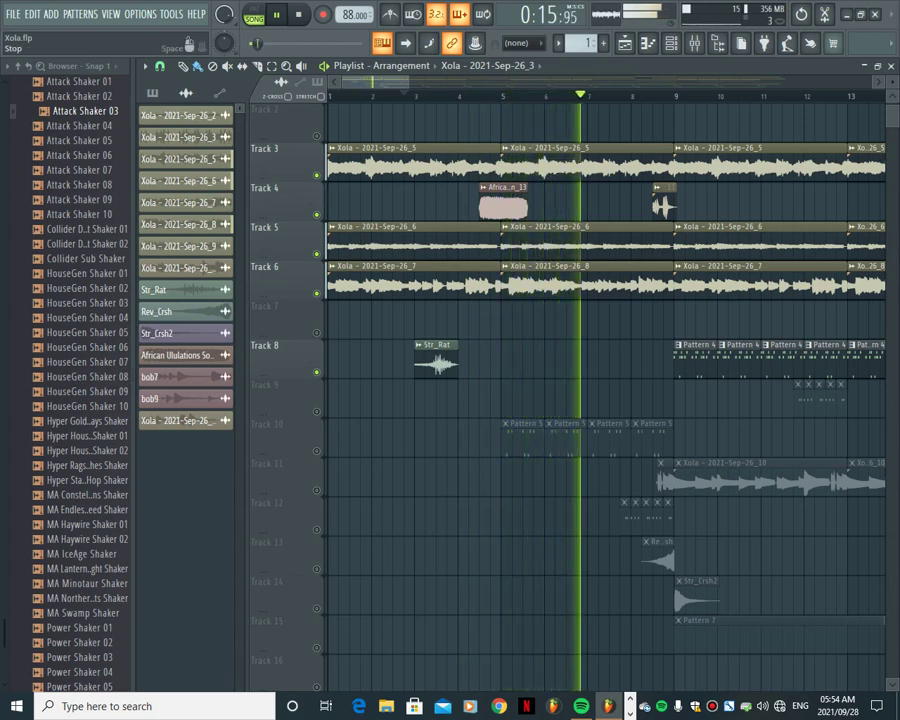
pyautogui.press('space')
# Unmute Track 10 and make Pattern 5 the active pattern from its clip at bar 5
pyautogui.click(317, 450)
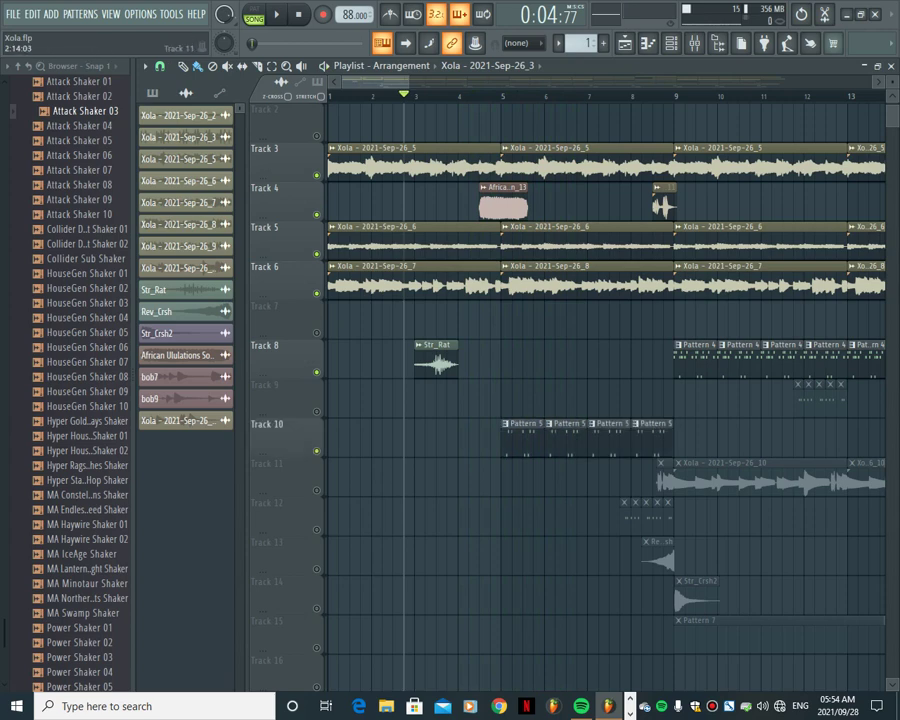
pyautogui.click(523, 441)
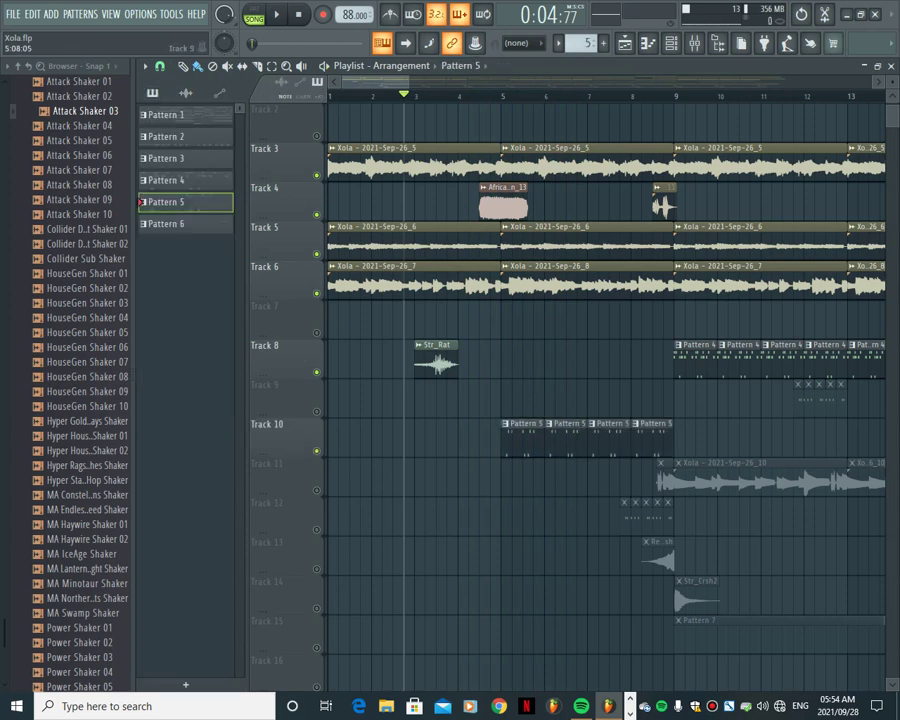
pyautogui.click(648, 43)
pyautogui.scroll(1, 511, 450)
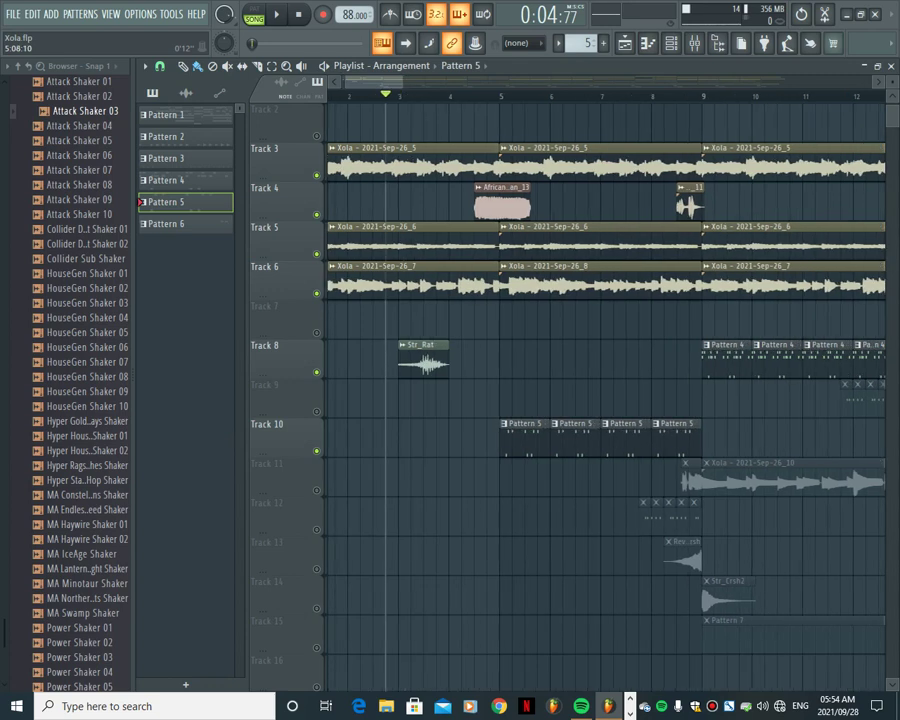
pyautogui.scroll(-2, 605, 400)
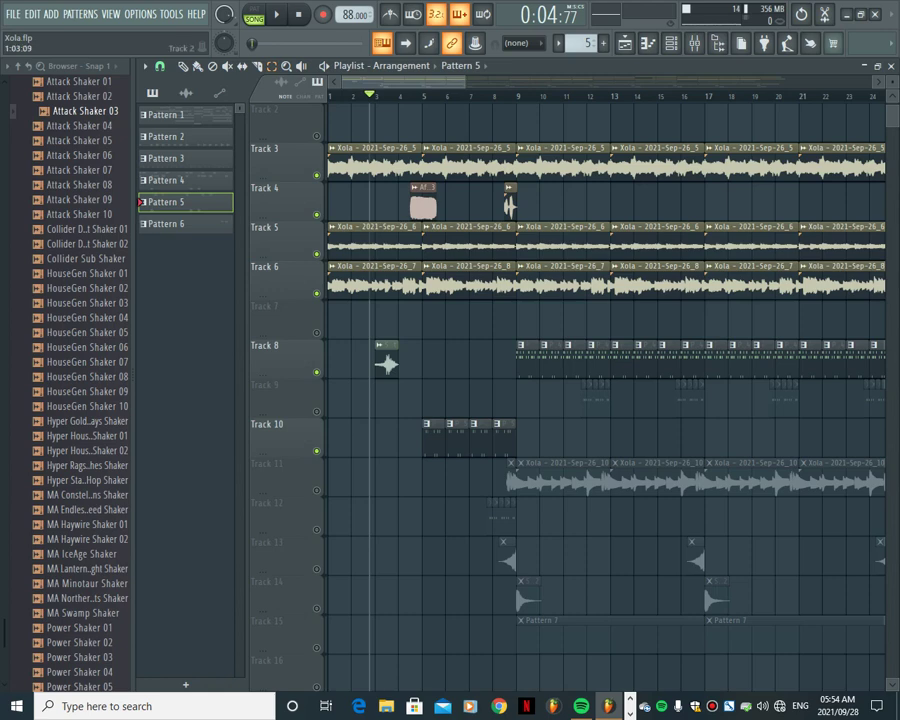
# Select the clips in bars 1 to 4 and then those in bars 5 to 8 to compare the two sections
pyautogui.moveTo(331, 103); pyautogui.dragTo(403, 494)
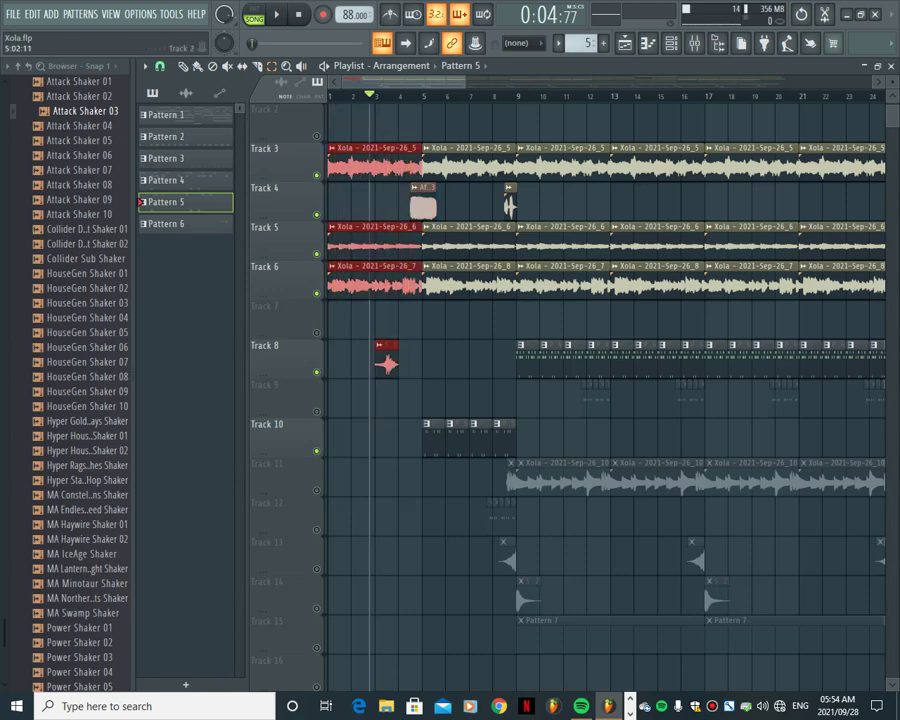
pyautogui.moveTo(427, 104); pyautogui.dragTo(503, 376)
pyautogui.click(452, 424)
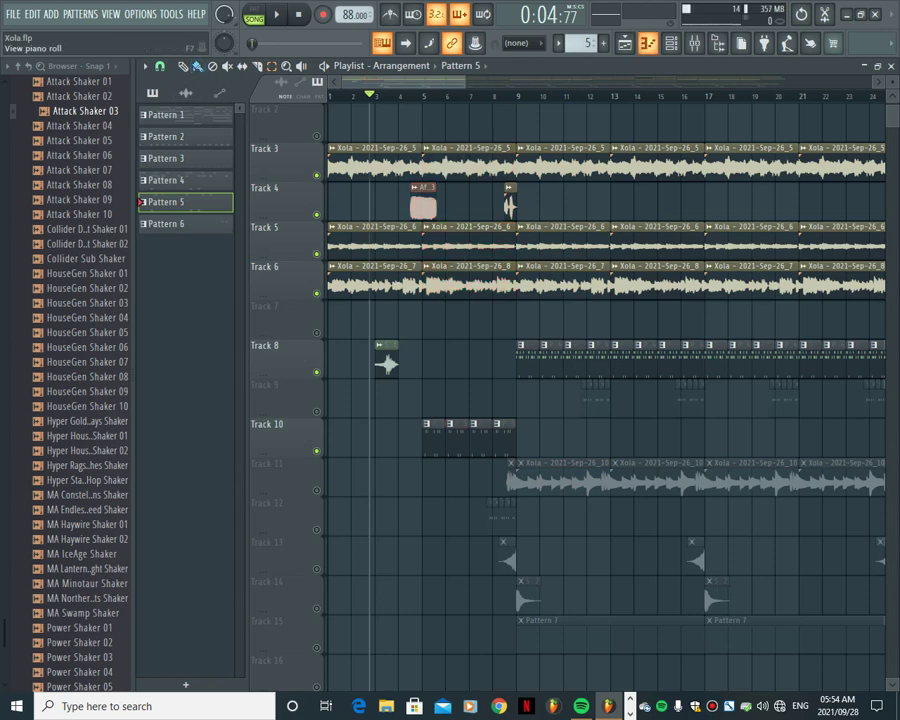
# Audition the AFP (6) channel from the channel rack, open its piano roll, and play Pattern 5 in pattern mode
pyautogui.click(468, 22)
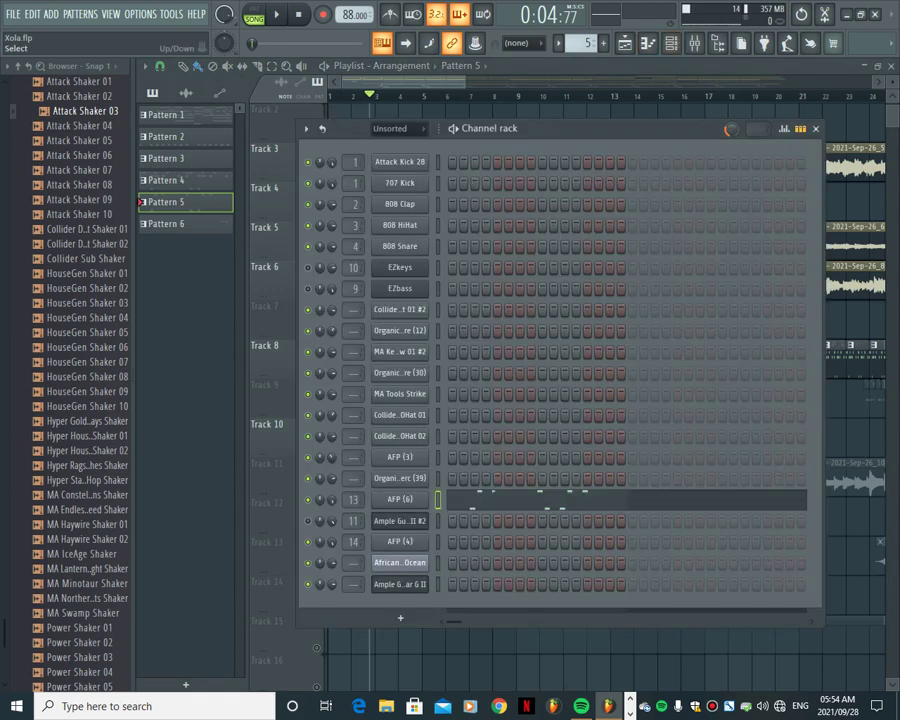
pyautogui.press('z')
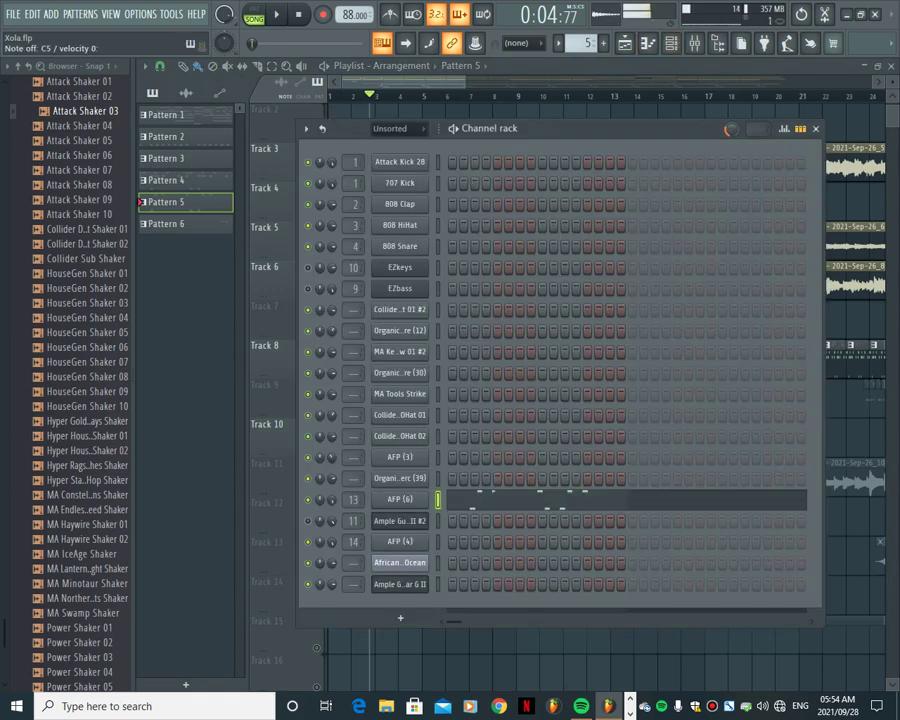
pyautogui.click(464, 500)
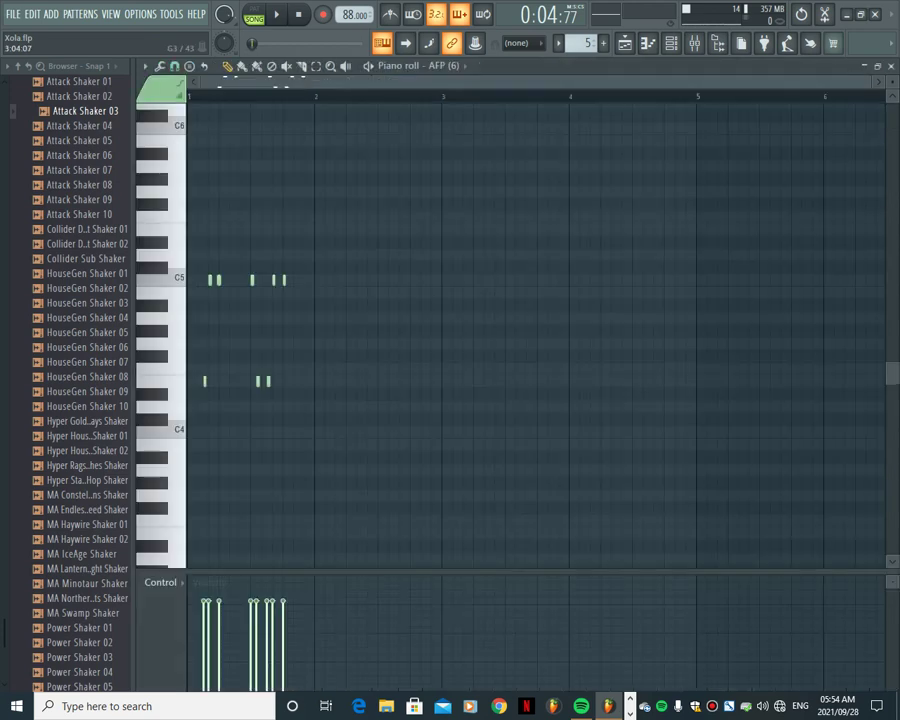
pyautogui.click(254, 16)
pyautogui.press('space')
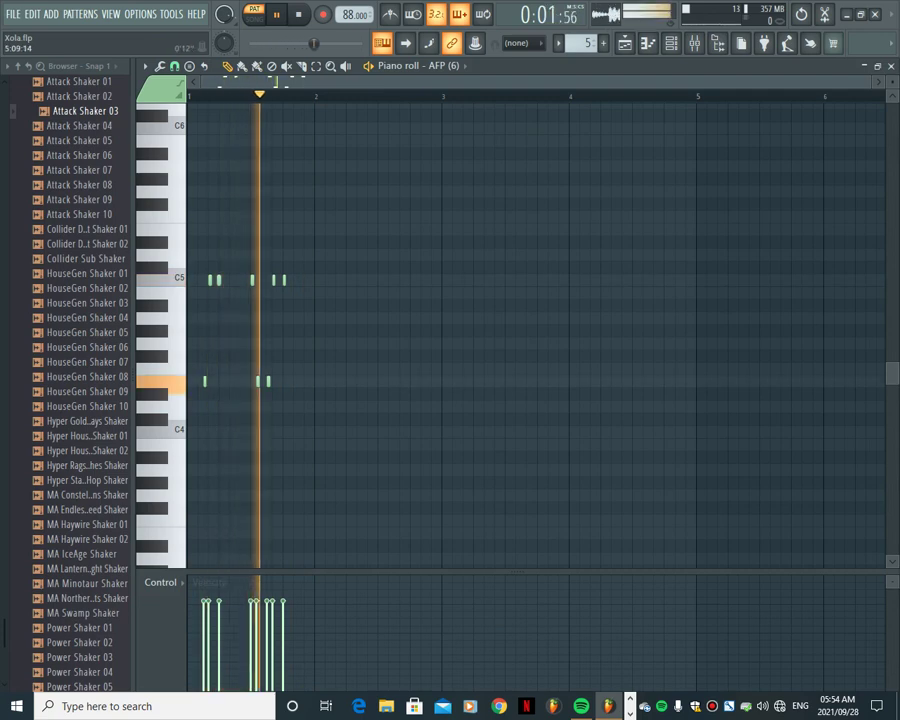
# Return to the playlist and play the arrangement in song mode through bar 8
pyautogui.moveTo(868, 82); pyautogui.dragTo(537, 82)
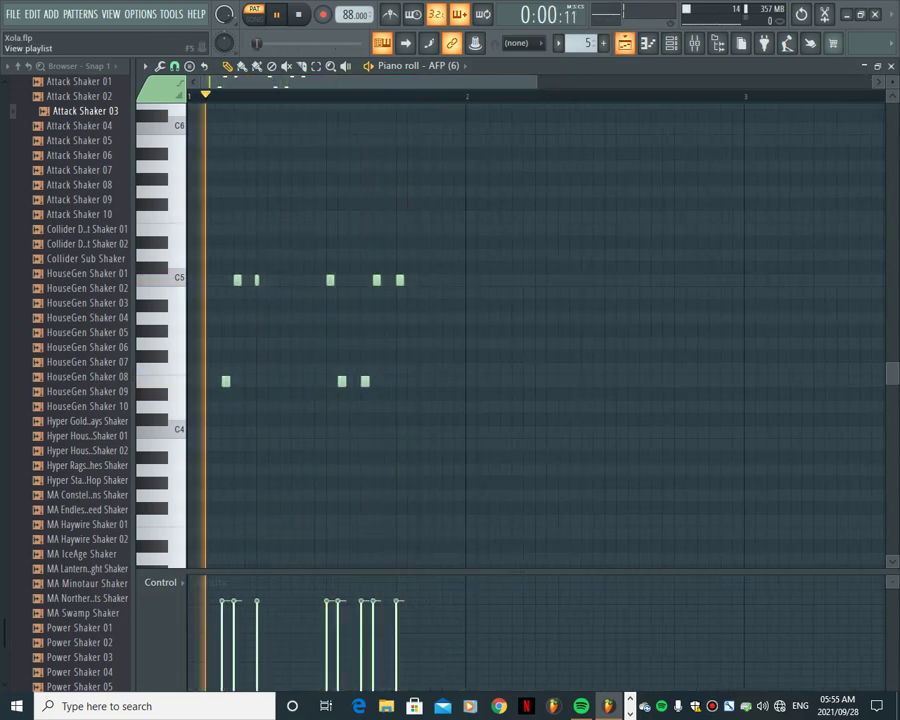
pyautogui.click(624, 43)
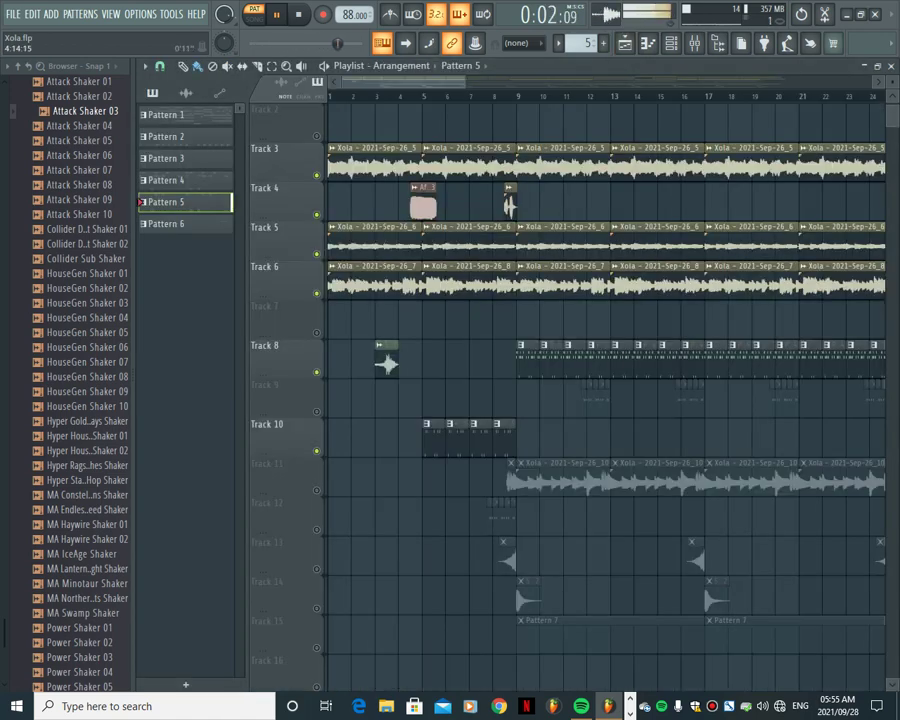
pyautogui.press('l')
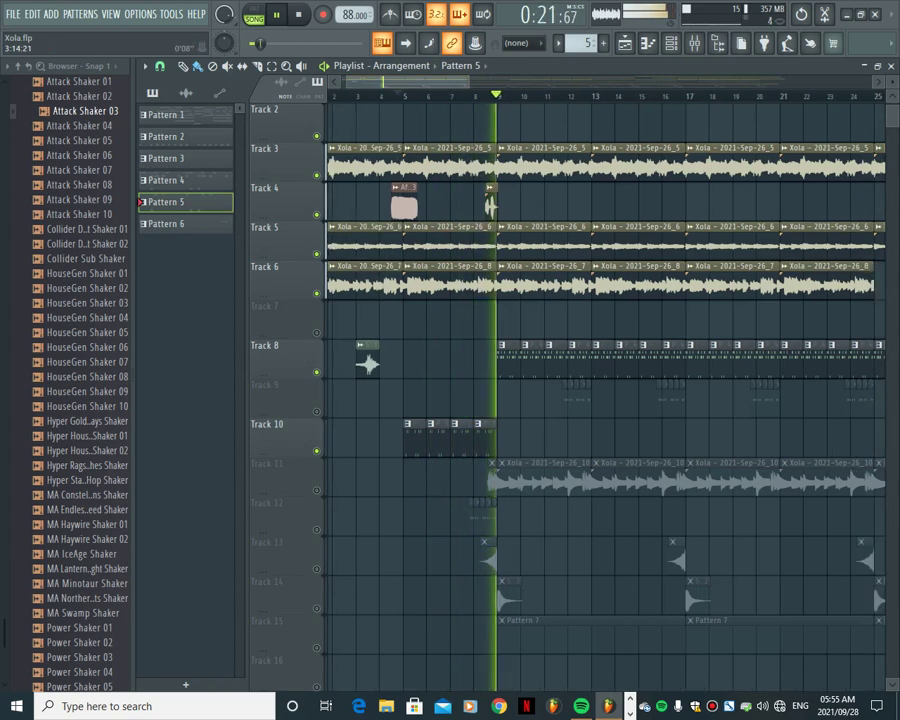
pyautogui.click(300, 15)
# Solo Track 4 and play its short clip just before bar 9
pyautogui.rightClick(317, 215)
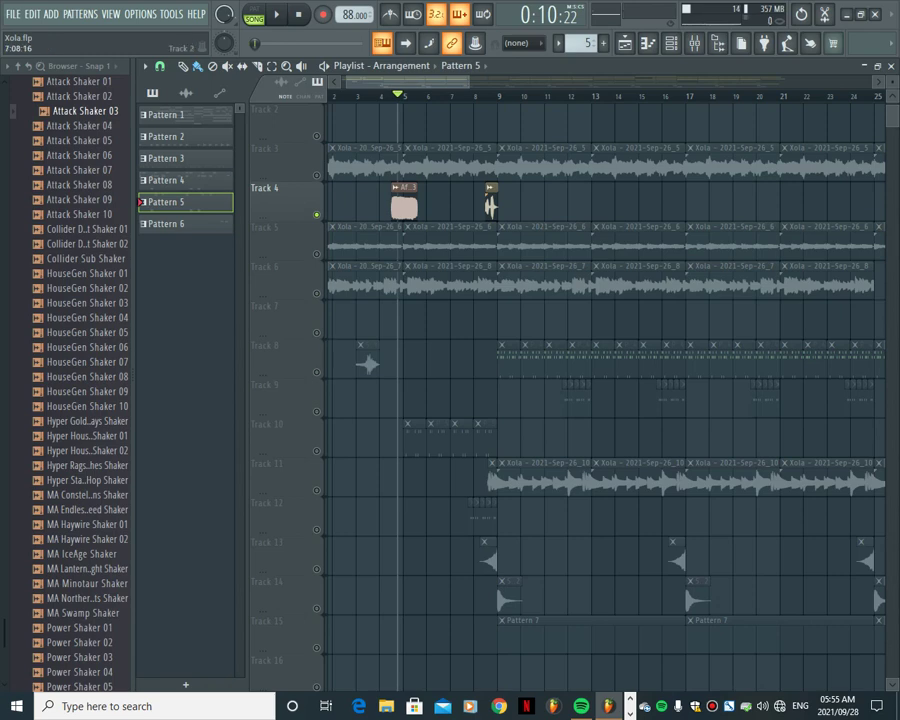
pyautogui.click(481, 96)
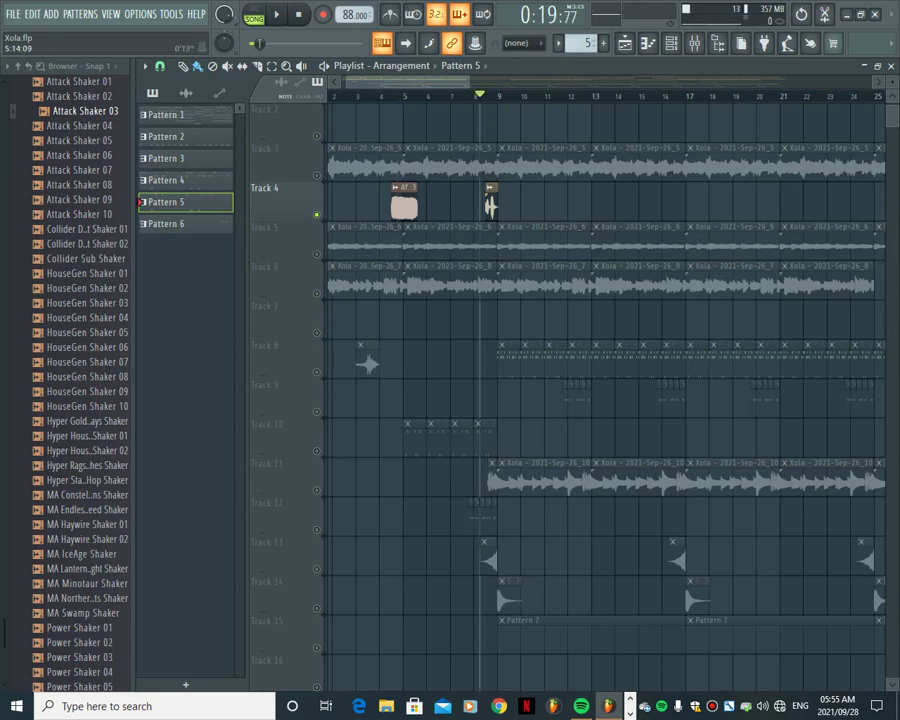
pyautogui.scroll(2, 478, 98)
pyautogui.press('space')
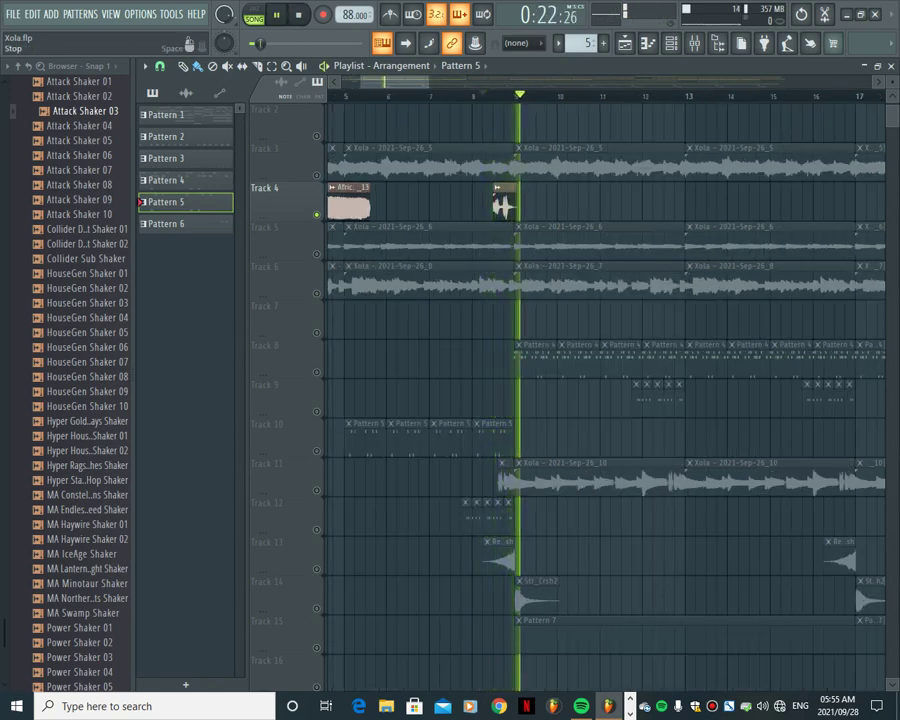
pyautogui.press('space')
# Unmute Track 12 and audition the AFP (4) channel of Pattern 6 from the channel rack
pyautogui.click(316, 530)
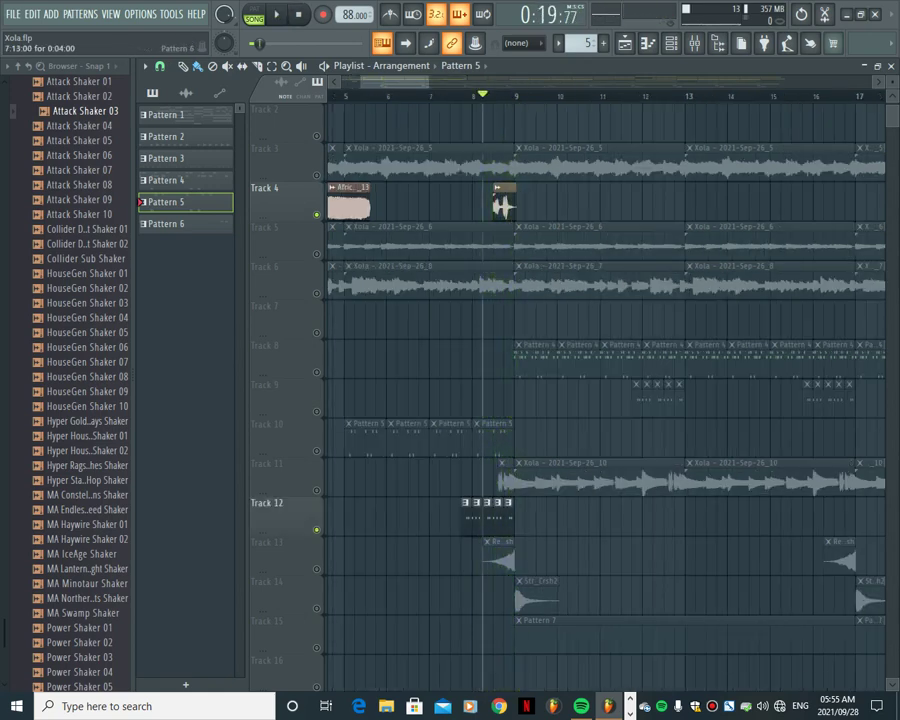
pyautogui.click(165, 223)
pyautogui.press('F6')
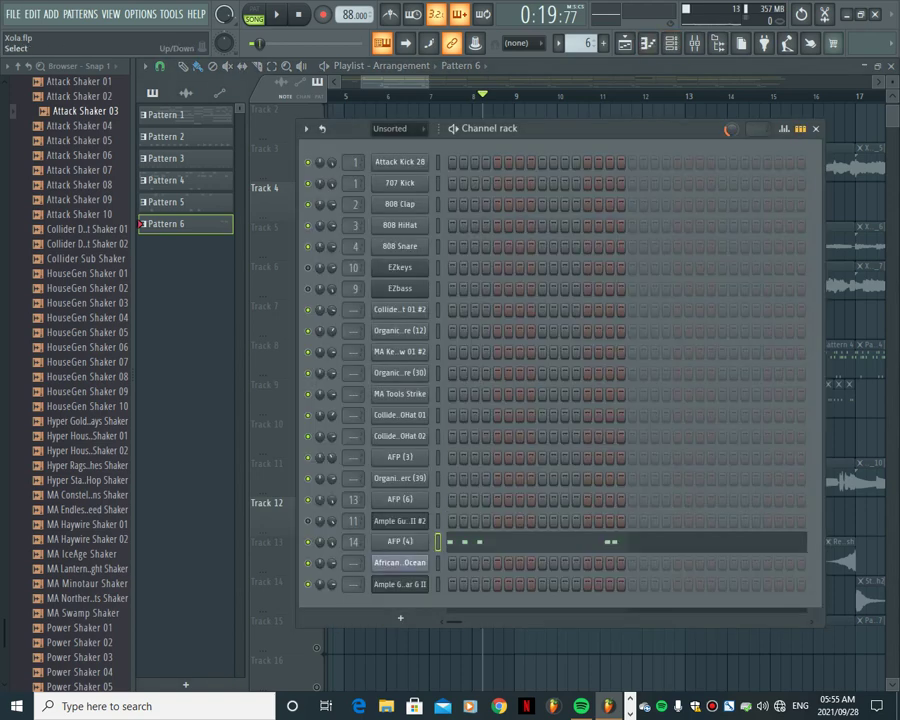
pyautogui.press('q')
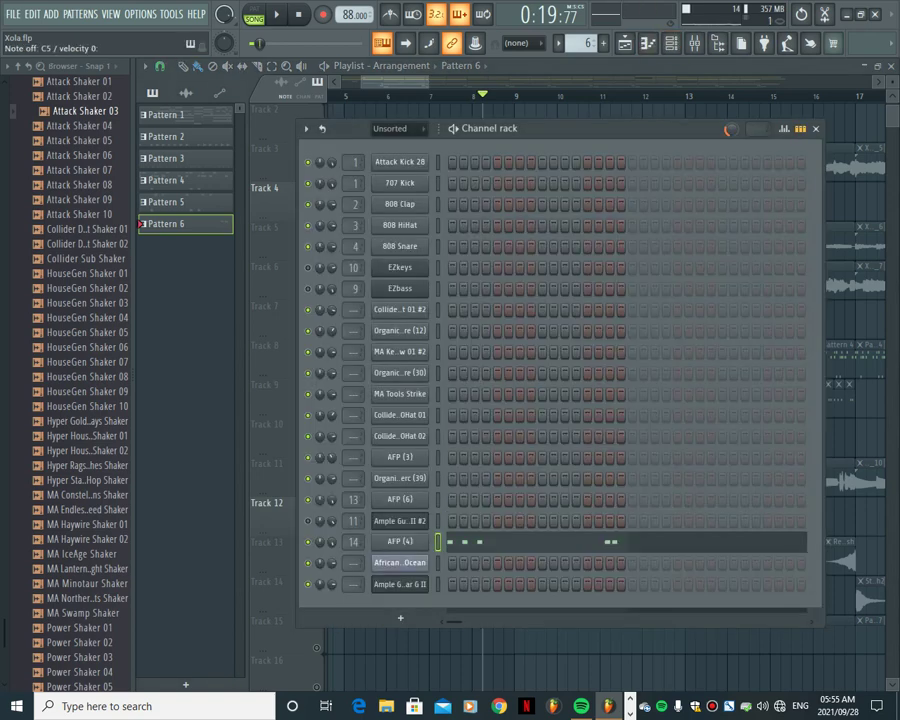
# Open the AFP (4) piano roll and play Pattern 6 in pattern mode
pyautogui.press('F7')
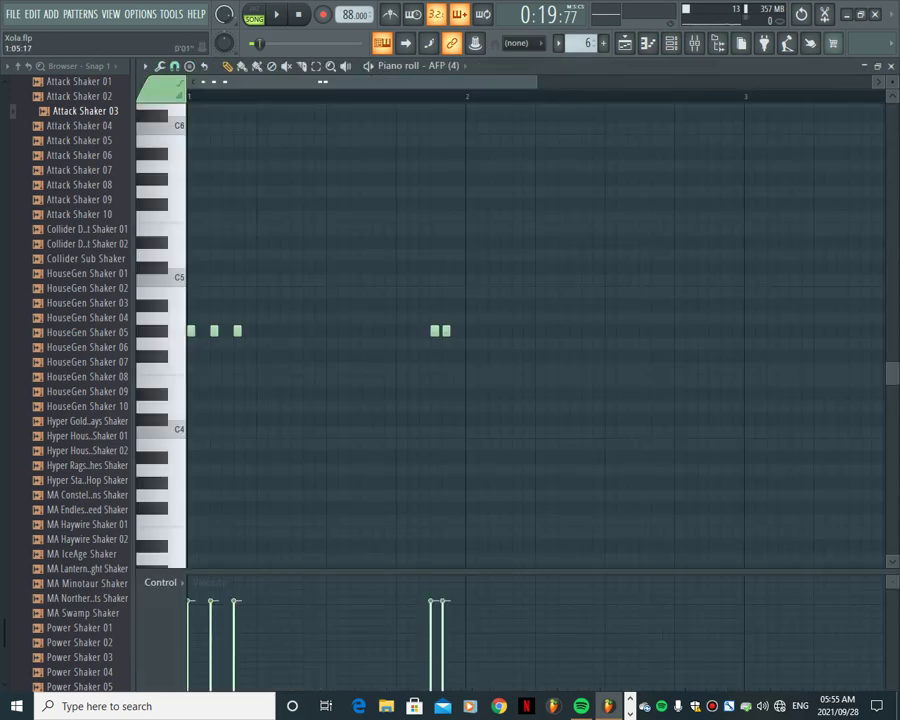
pyautogui.click(254, 15)
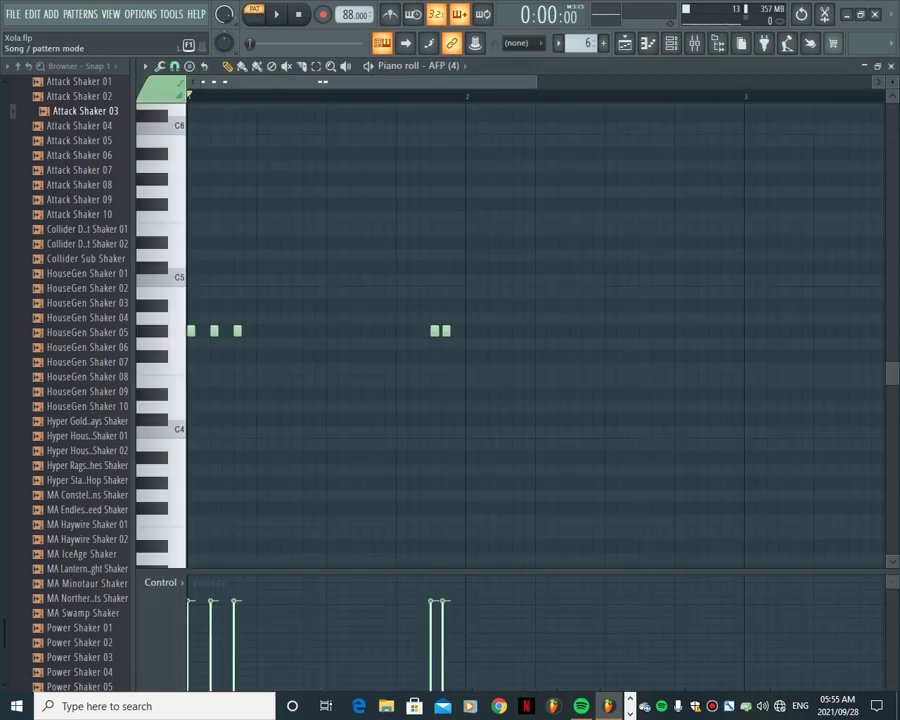
pyautogui.press('space')
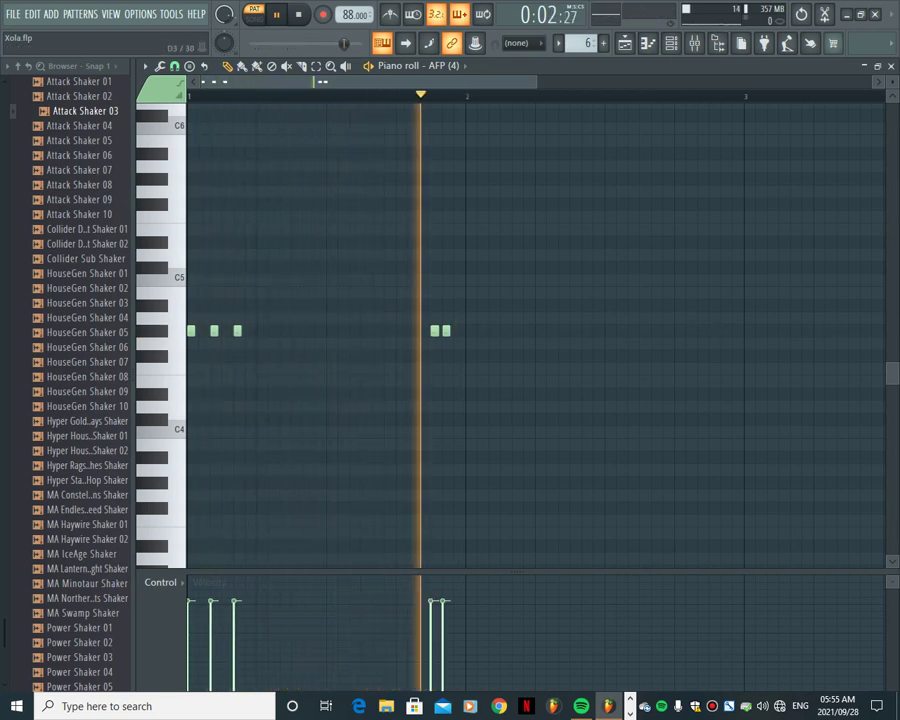
pyautogui.press('space')
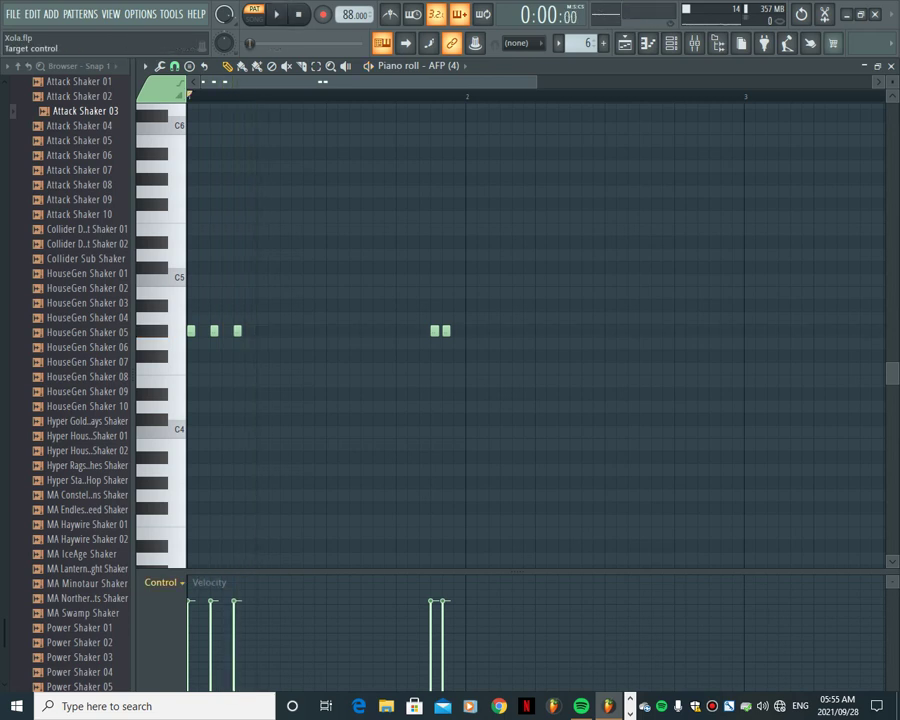
# Compare the note pan and note velocity of the AFP (4) hits, ending on note pan
pyautogui.click(160, 582)
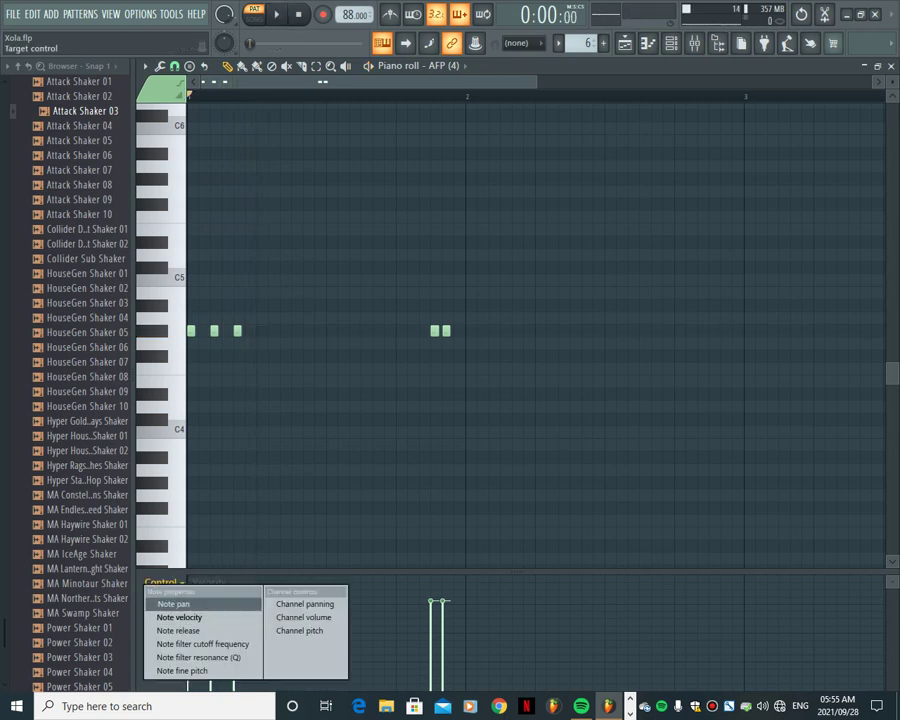
pyautogui.click(175, 604)
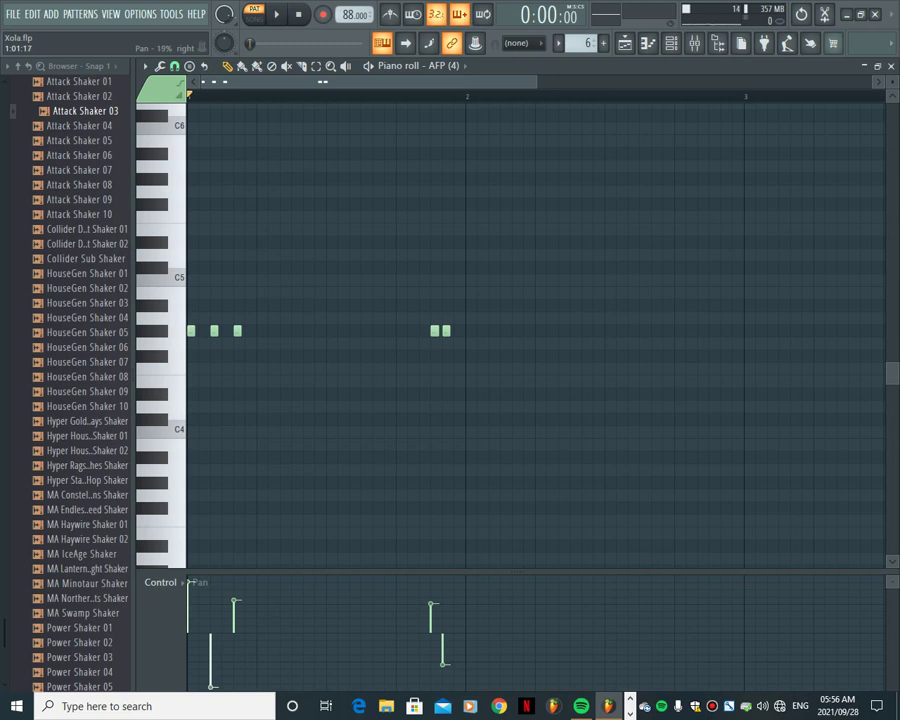
pyautogui.click(150, 583)
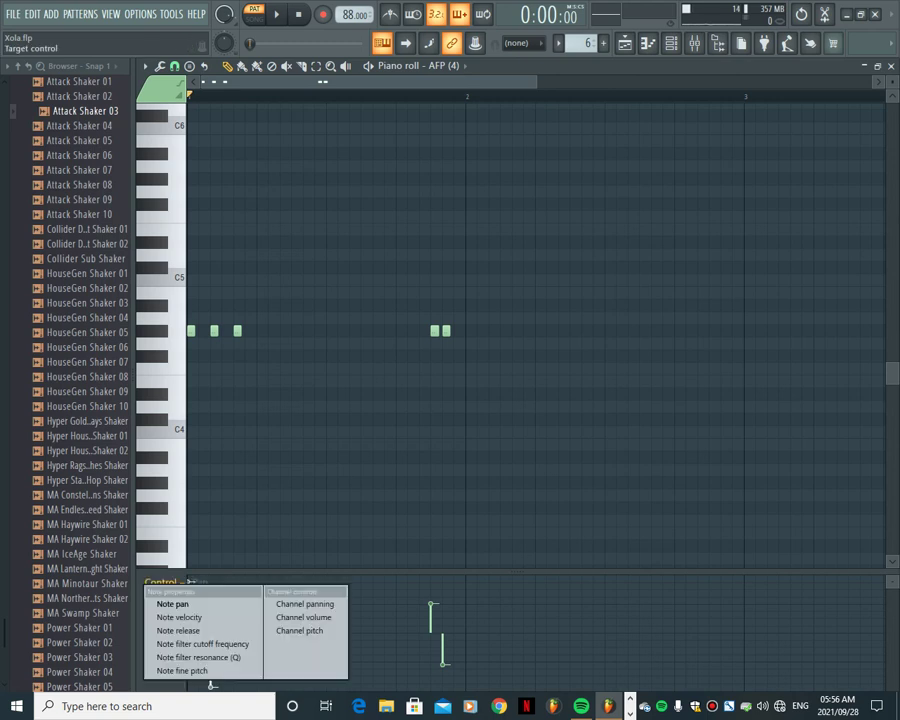
pyautogui.click(190, 617)
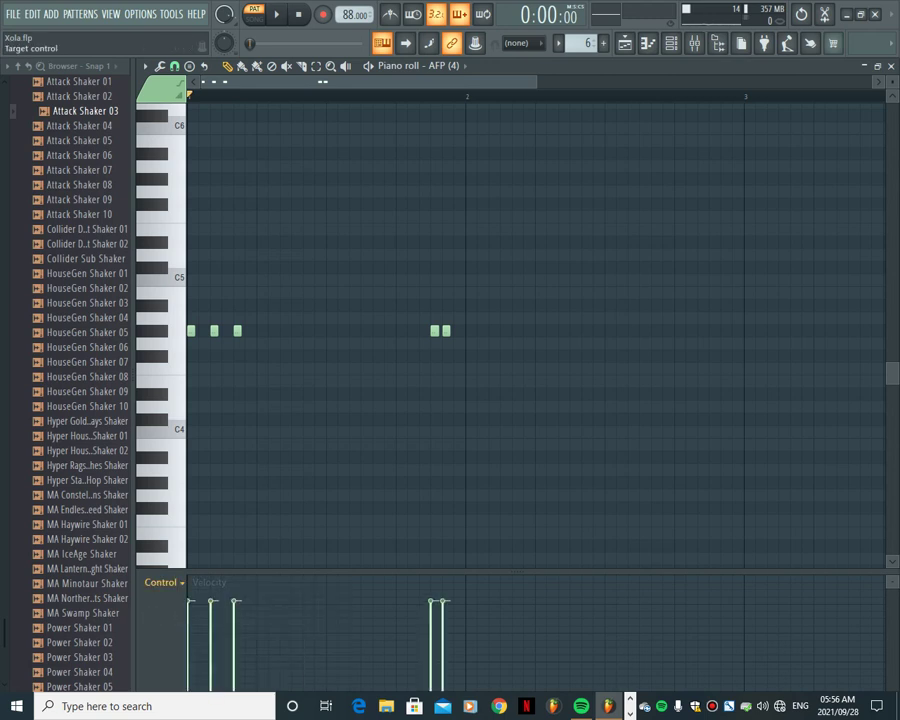
pyautogui.click(160, 582)
pyautogui.click(180, 603)
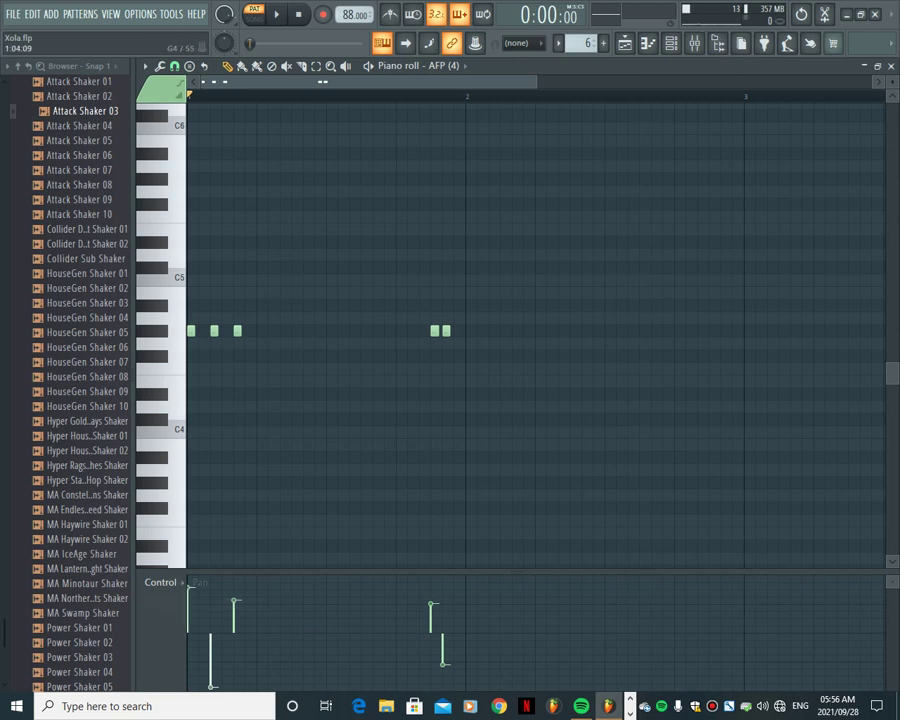
# Return to the playlist, unmute all tracks and play the song from the middle of bar 6 into bar 9
pyautogui.press('F5')
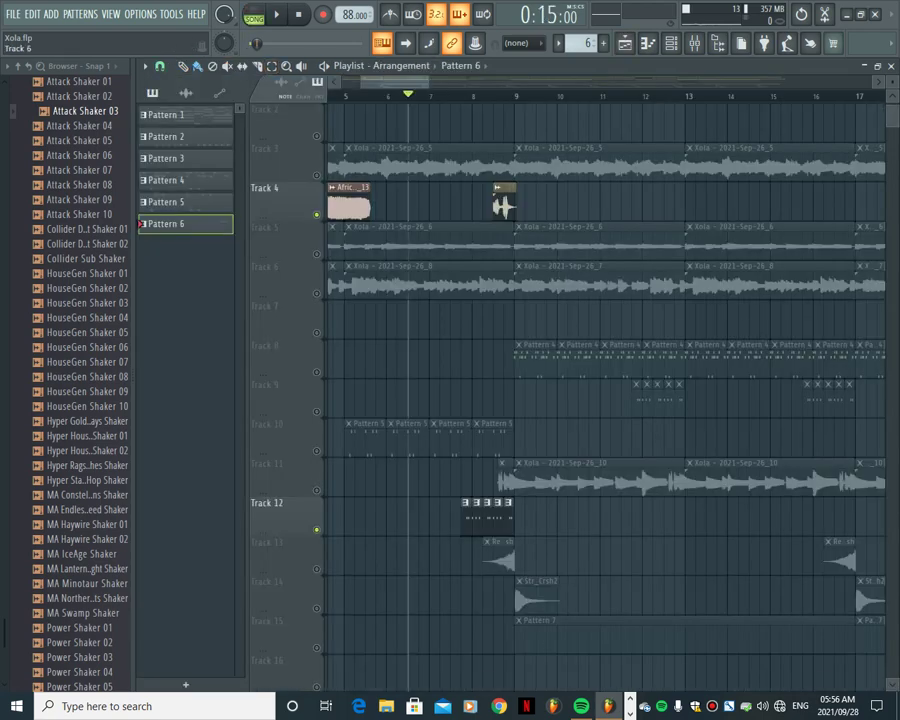
pyautogui.rightClick(316, 530)
pyautogui.press('space')
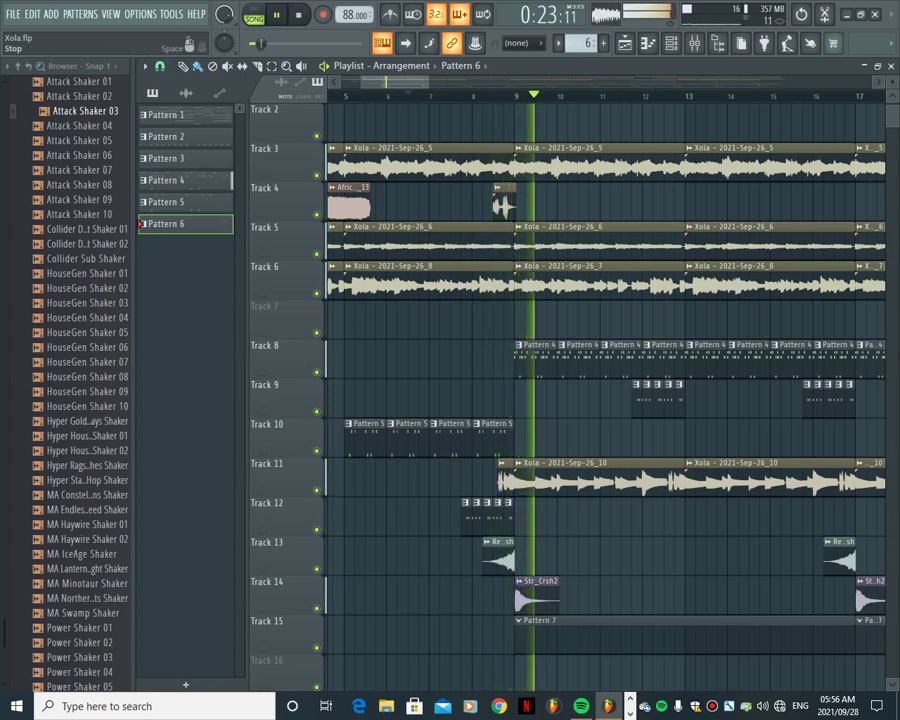
pyautogui.click(298, 14)
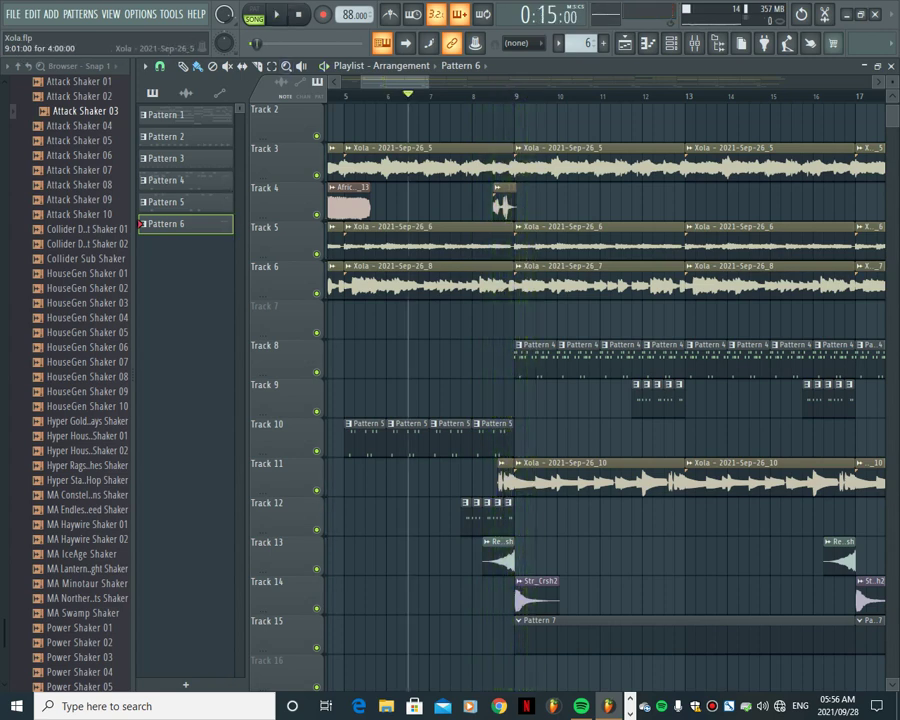
# Make Pattern 4 the active pattern and audition its kick channels from the channel rack
pyautogui.click(162, 180)
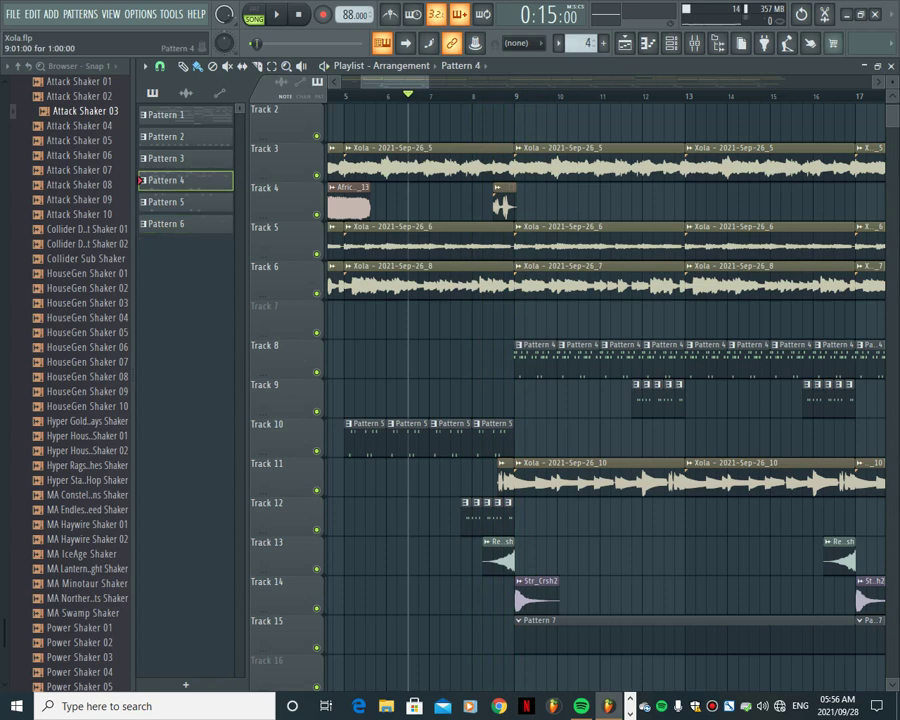
pyautogui.click(669, 42)
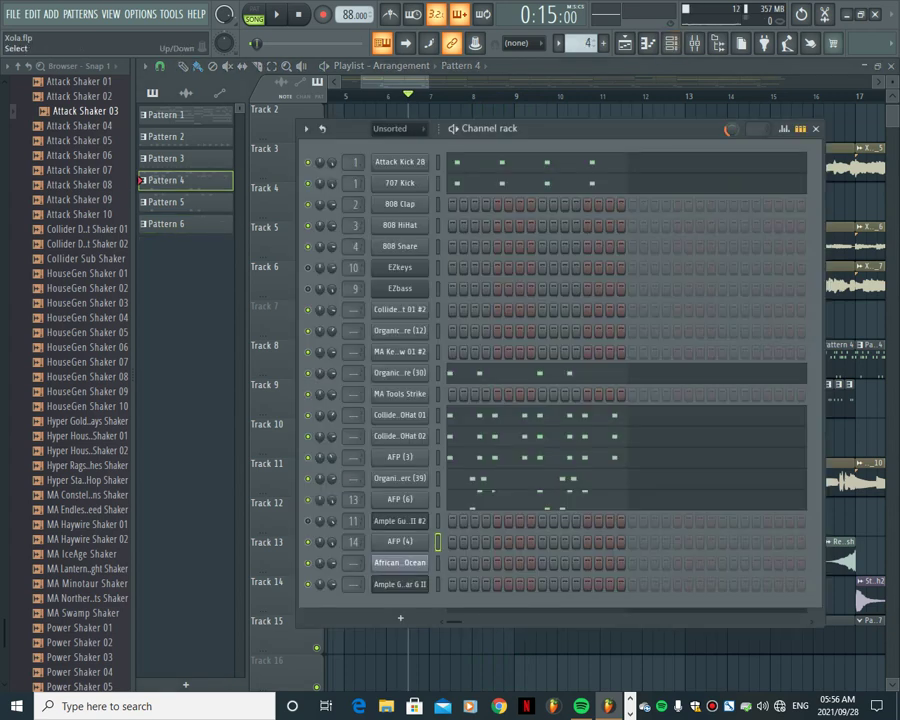
pyautogui.press('z')
pyautogui.press('z')
pyautogui.press('z')
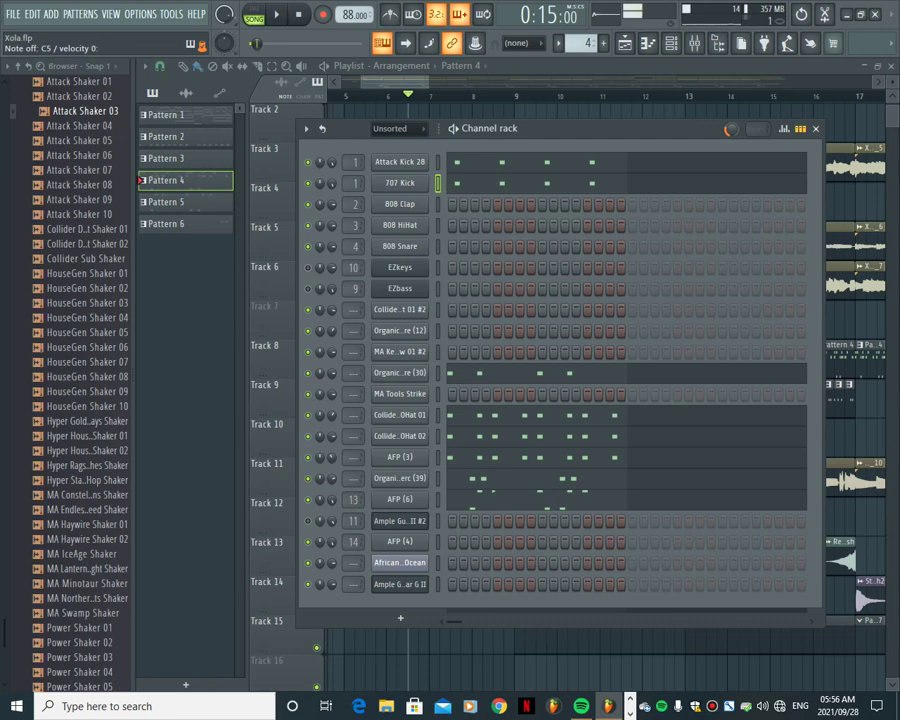
# Audition Pattern 4's percussion channels from Organic Snare (30) through the Collider open hats to the AFP channels
pyautogui.click(400, 372)
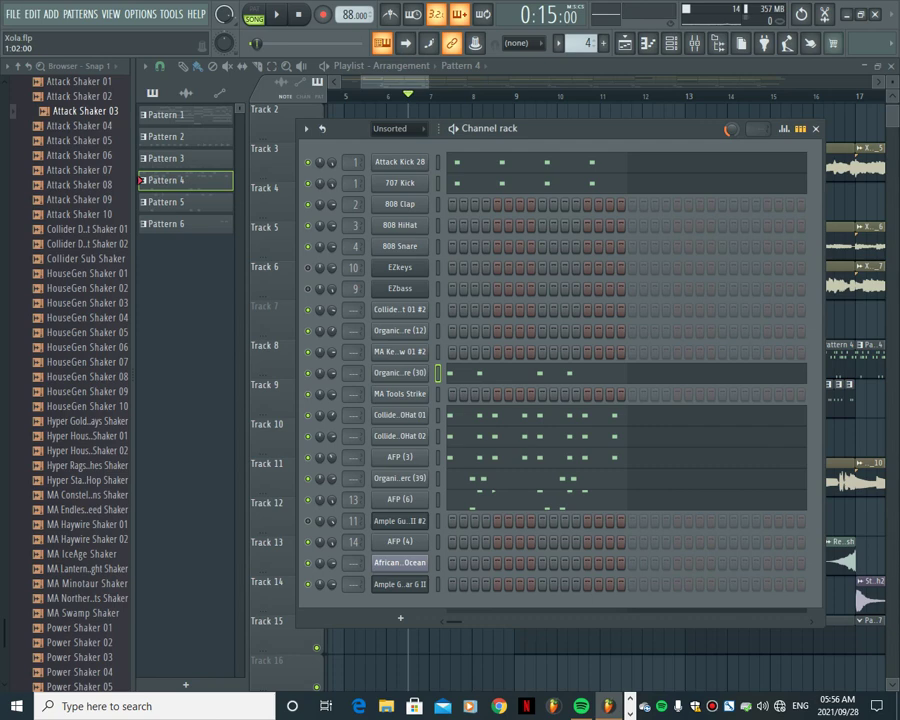
pyautogui.click(438, 415)
pyautogui.press('z')
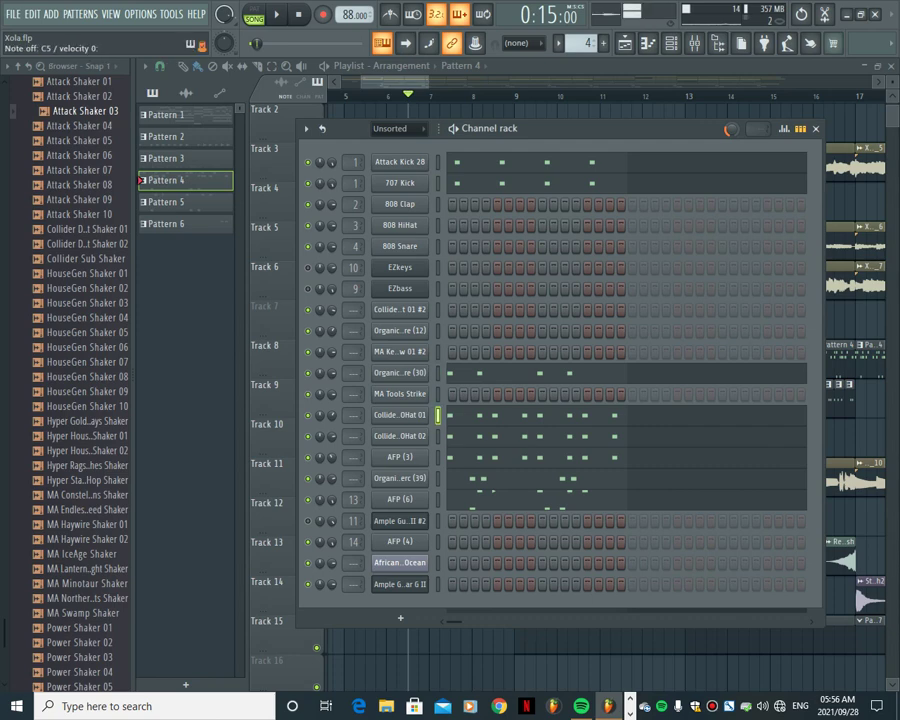
pyautogui.click(438, 436)
pyautogui.press('z')
pyautogui.click(438, 457)
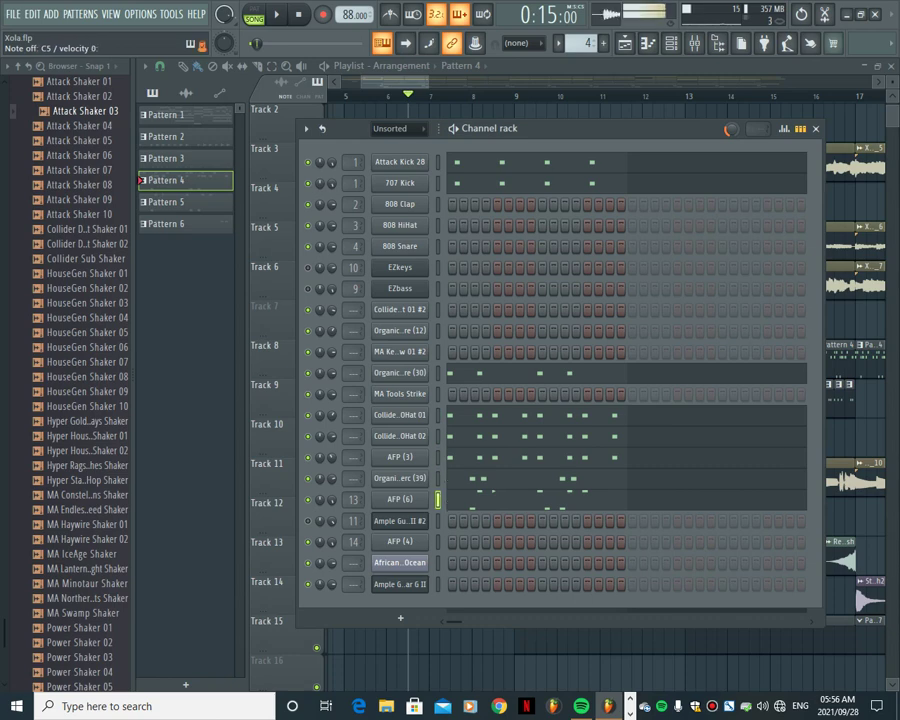
# Play Pattern 4 in pattern mode and view the piano rolls of Attack Kick 28 and 707 Kick
pyautogui.click(254, 15)
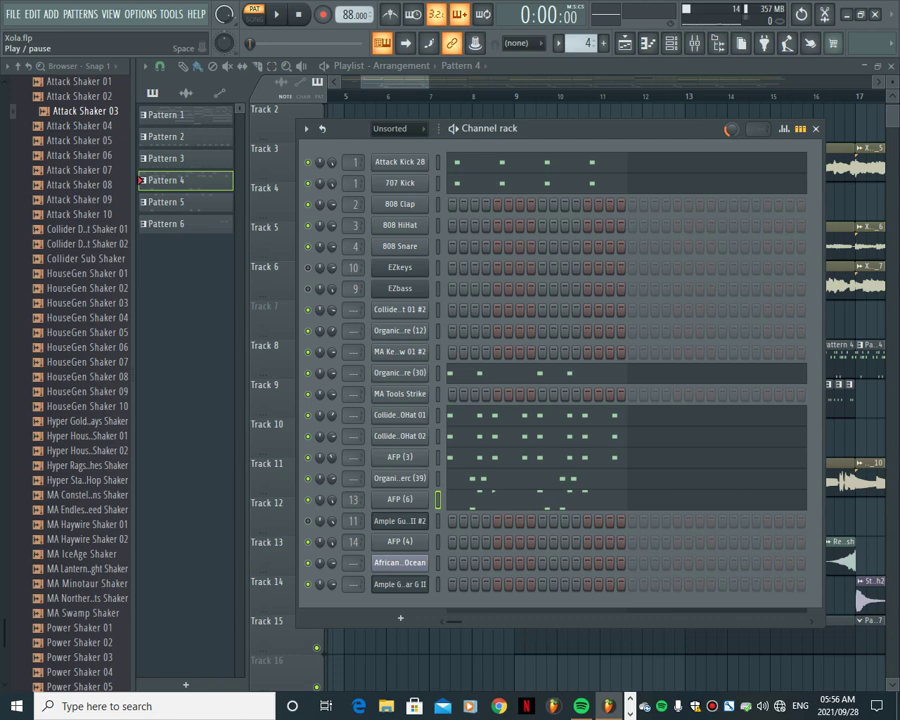
pyautogui.click(277, 15)
pyautogui.click(460, 161)
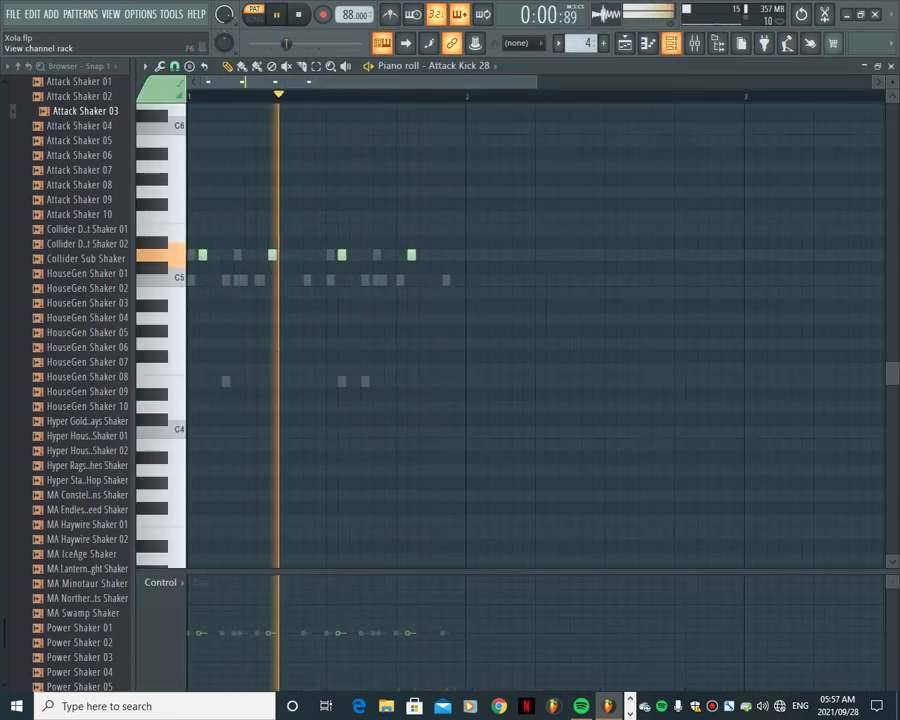
pyautogui.click(671, 43)
pyautogui.click(461, 183)
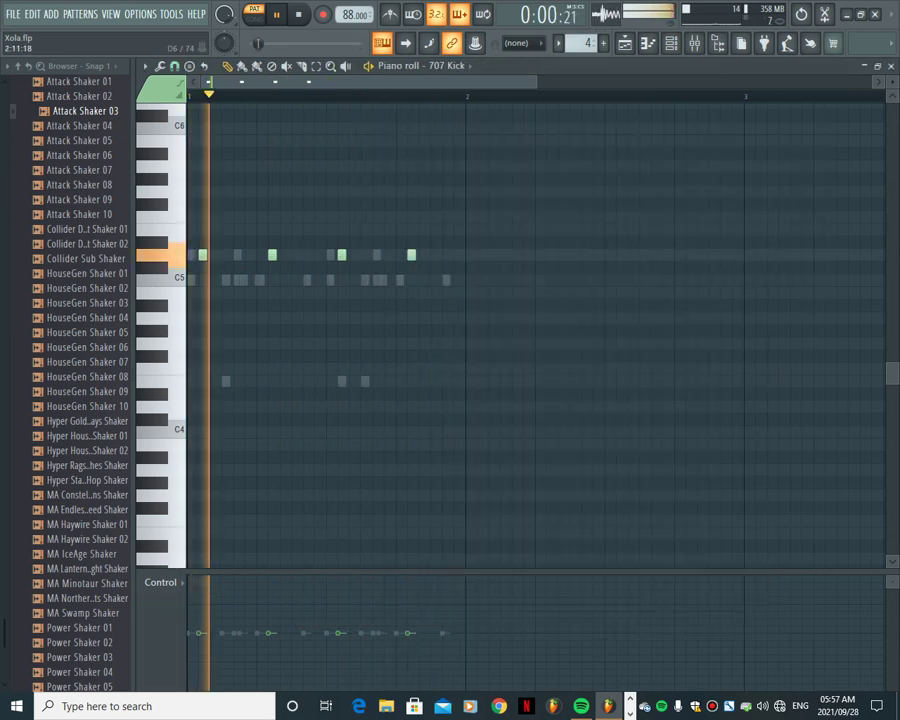
# View the piano rolls of Organic Snare (30), Collider XY OHat 01 and Collider XY OHat 02 while Pattern 4 plays
pyautogui.click(671, 43)
pyautogui.click(398, 381)
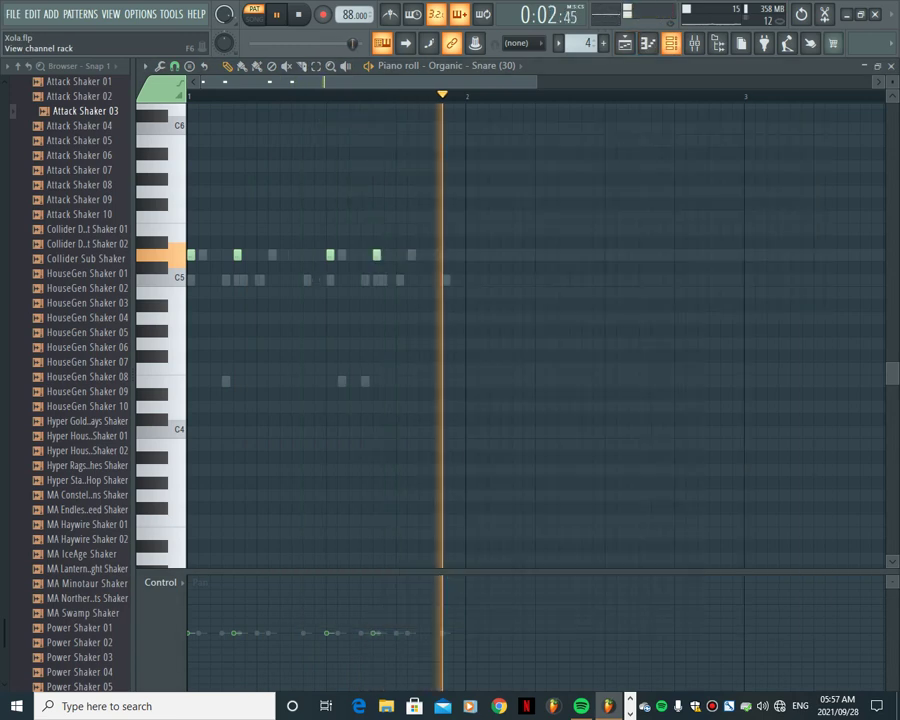
pyautogui.click(671, 43)
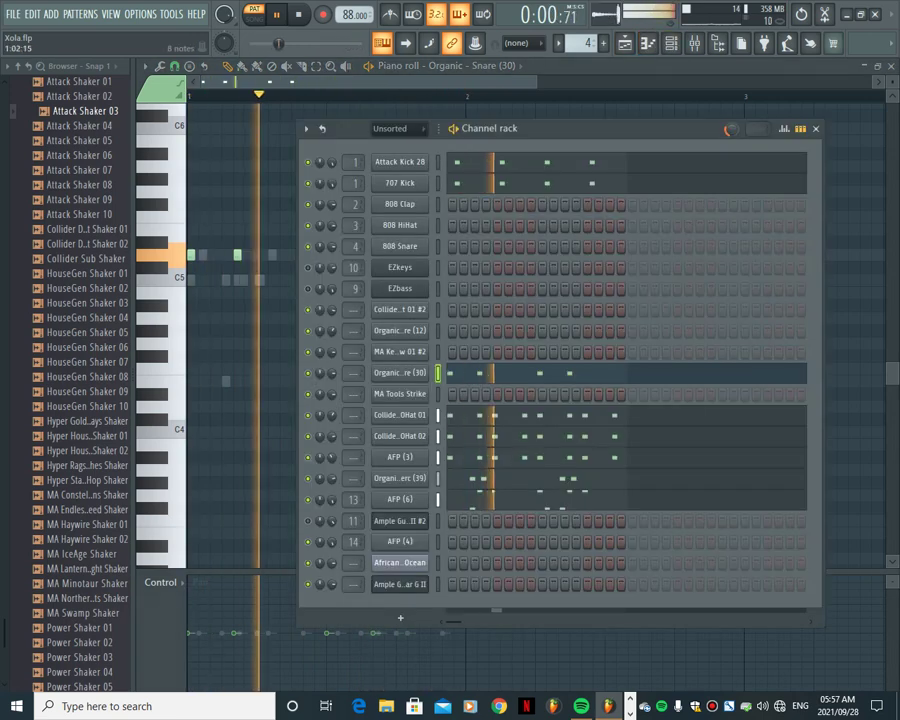
pyautogui.click(399, 415)
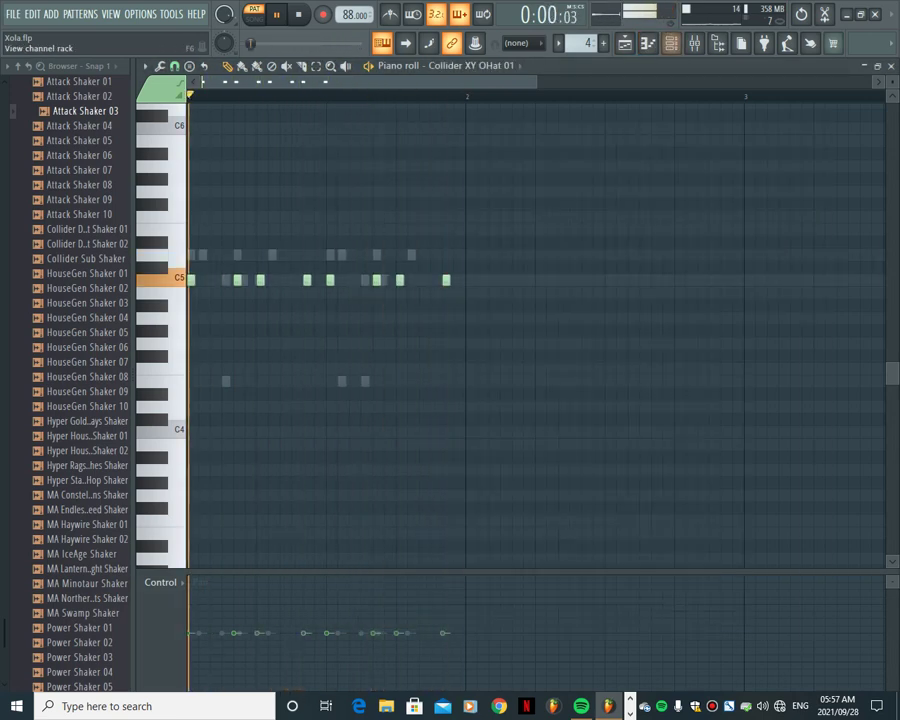
pyautogui.click(671, 43)
pyautogui.click(456, 438)
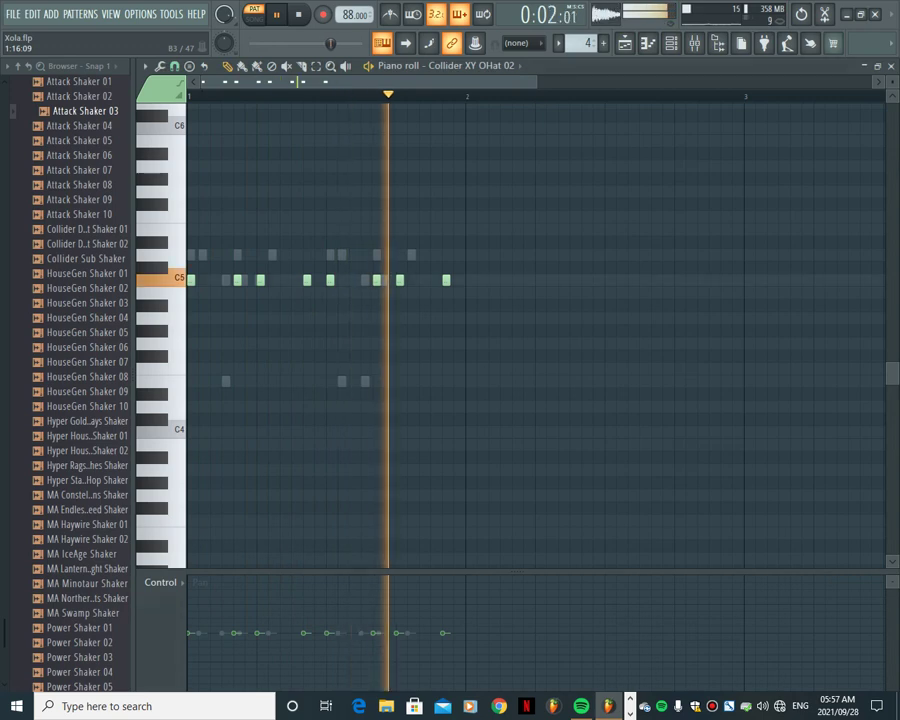
# View the piano rolls of AFP (3), Organic Various Perc (39) and AFP (6) in Pattern 4
pyautogui.click(671, 43)
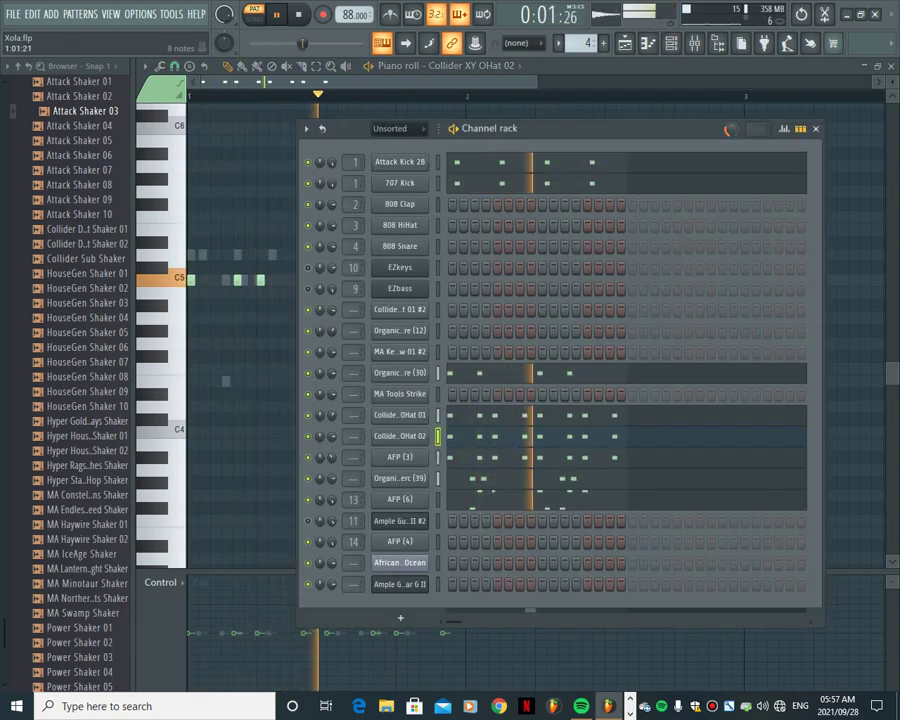
pyautogui.click(399, 457)
pyautogui.click(671, 43)
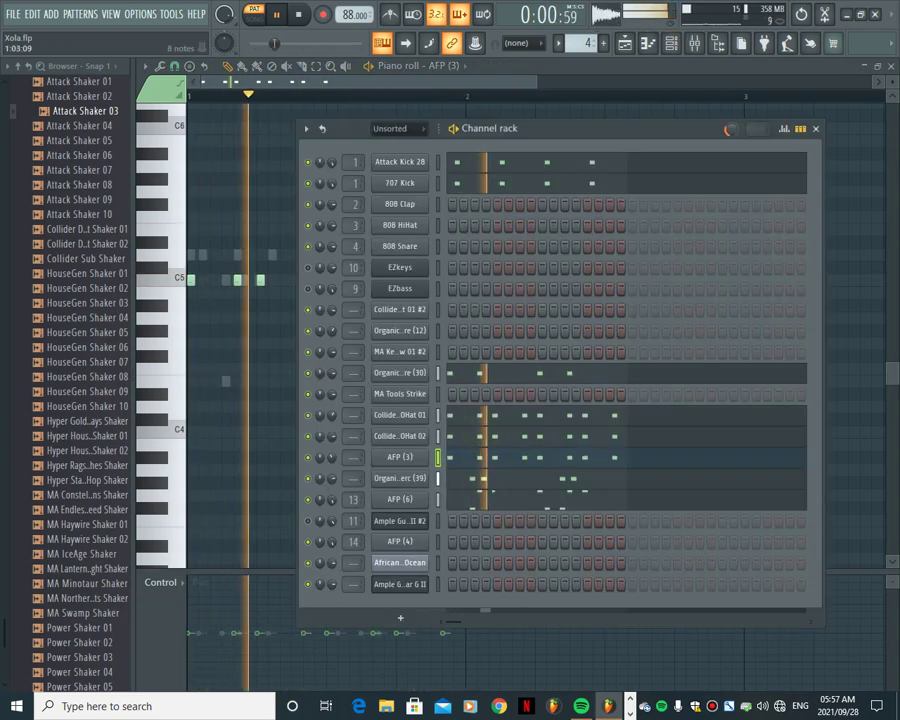
pyautogui.click(399, 478)
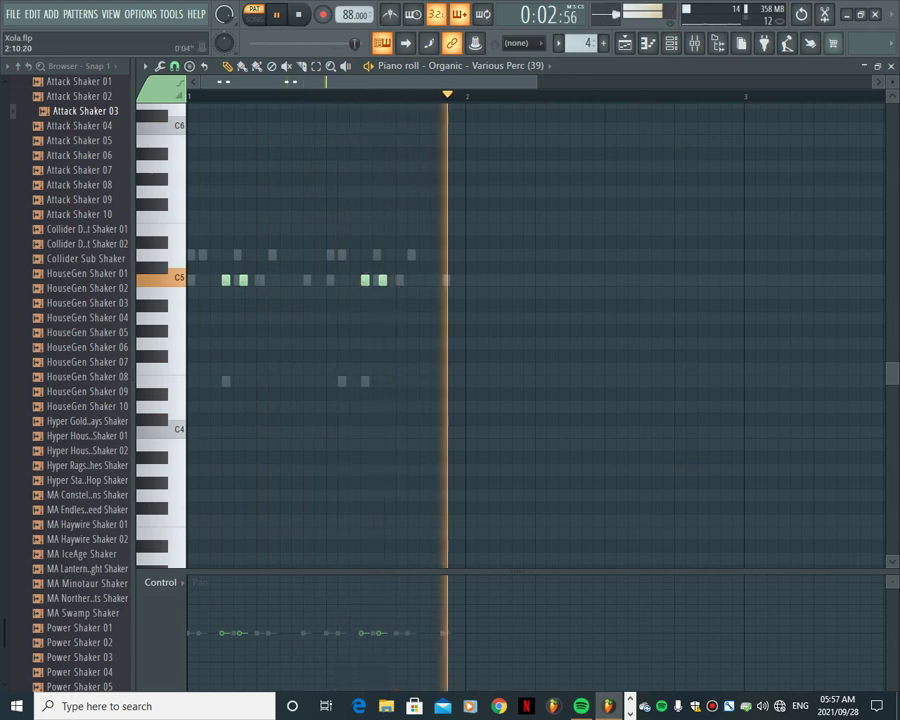
pyautogui.click(671, 43)
pyautogui.click(462, 499)
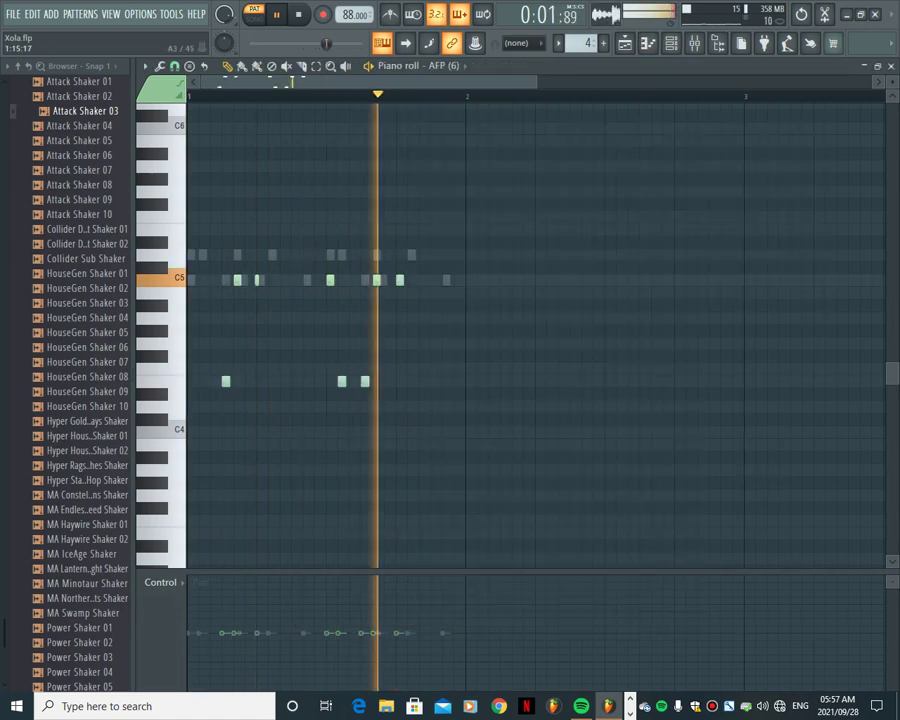
# Stop the pattern, return to the playlist and solo Track 3, playing it in song mode from bar 1 into bar 5
pyautogui.click(625, 43)
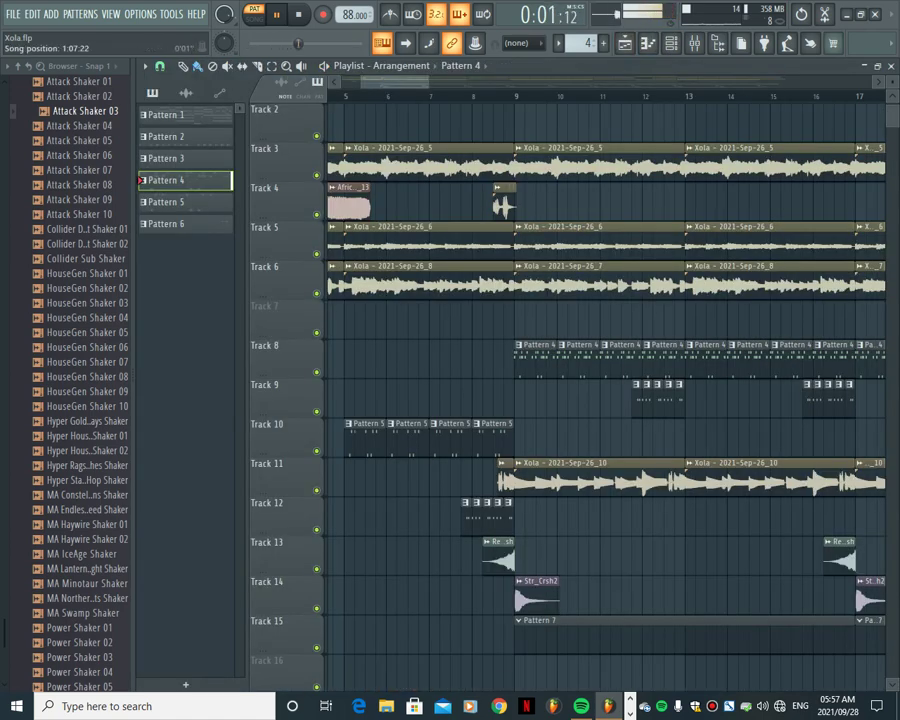
pyautogui.click(299, 14)
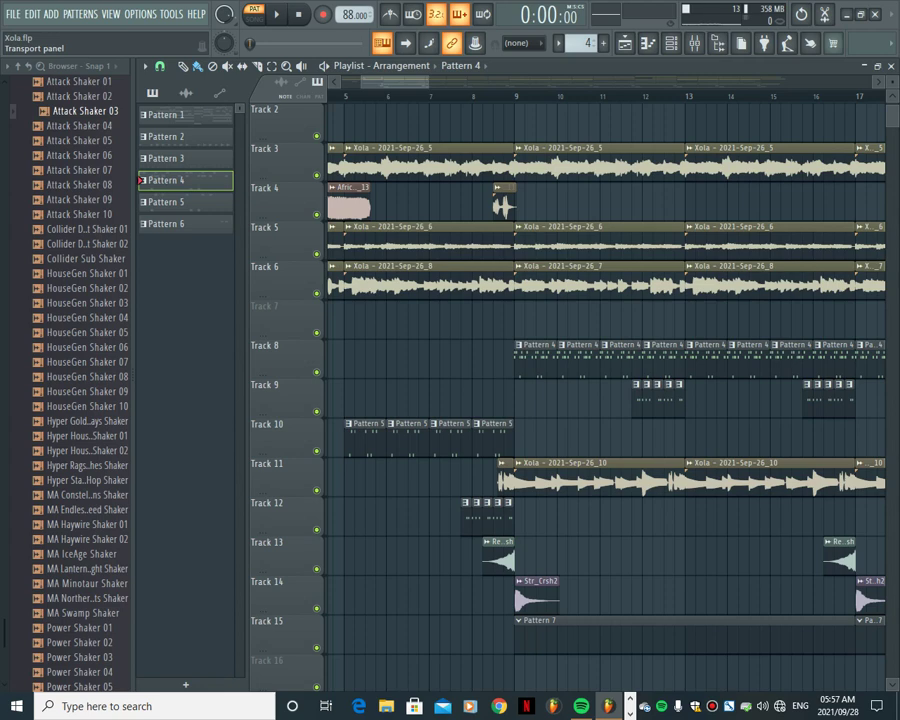
pyautogui.moveTo(402, 82); pyautogui.dragTo(376, 82)
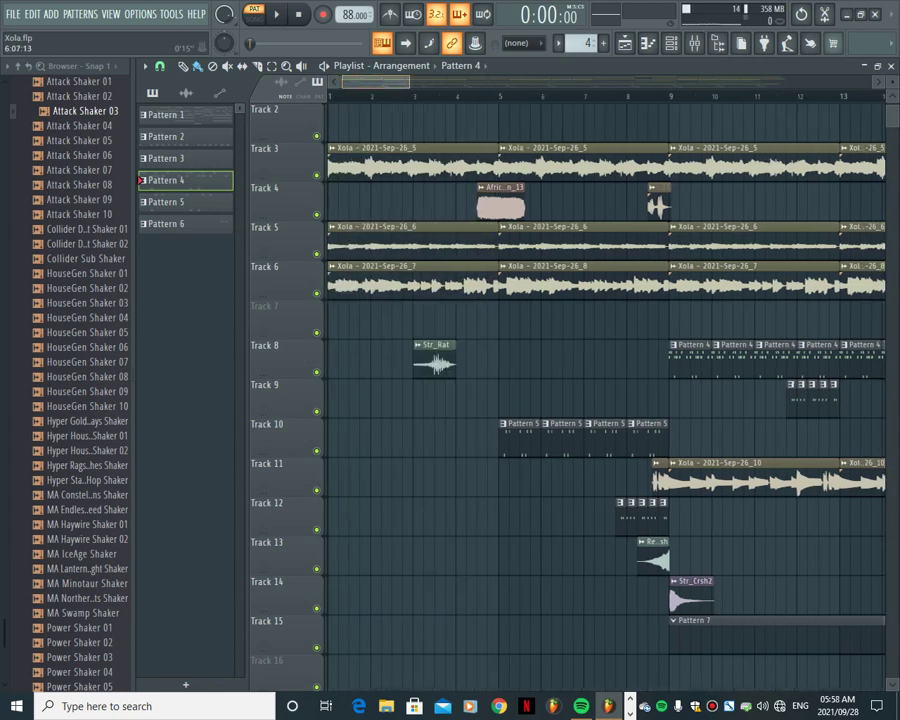
pyautogui.rightClick(317, 175)
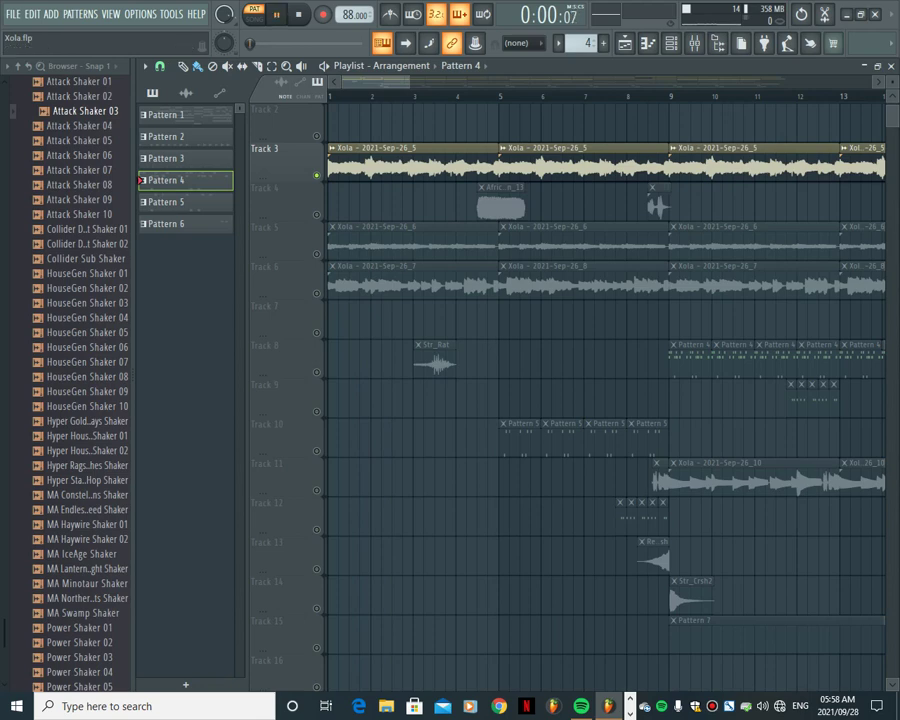
pyautogui.click(254, 14)
pyautogui.press('space')
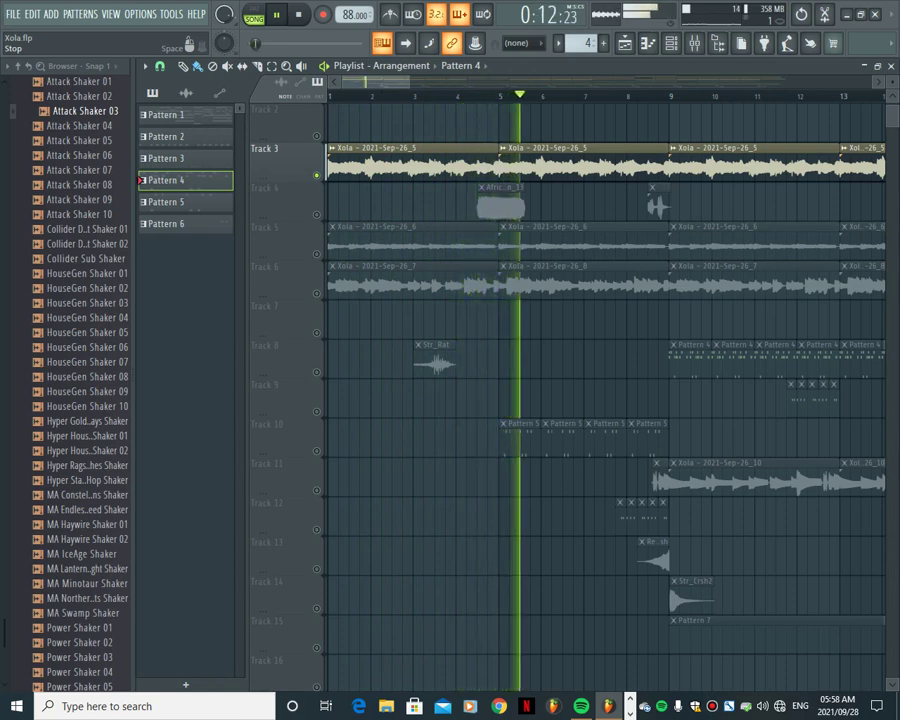
pyautogui.press('space')
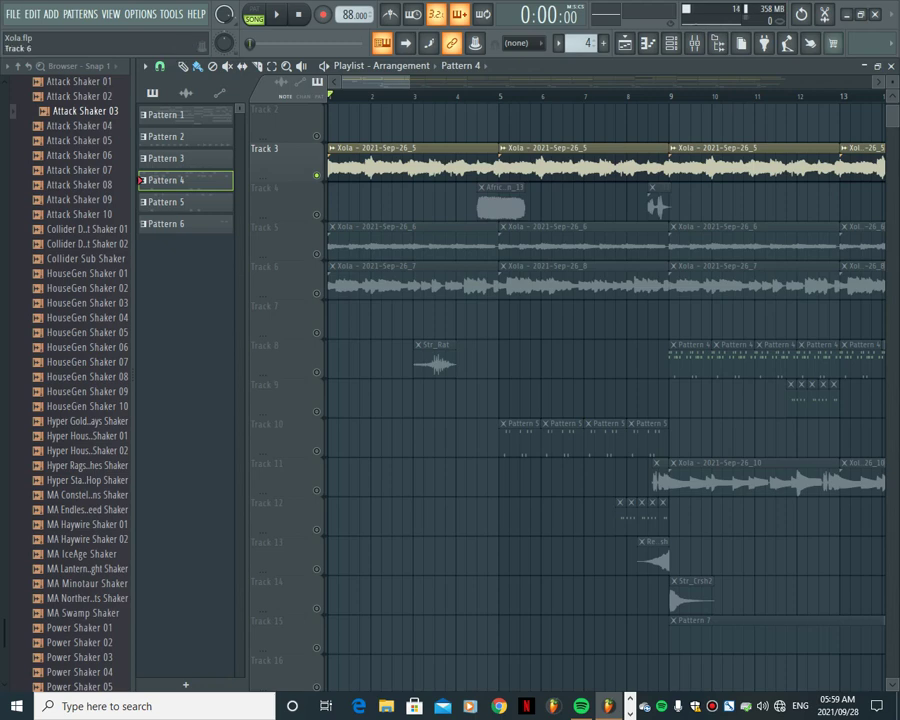
# Play Track 6 on its own from bar 1, then unmute Track 3 alongside it in bar 5 and stop playback
pyautogui.click(317, 293)
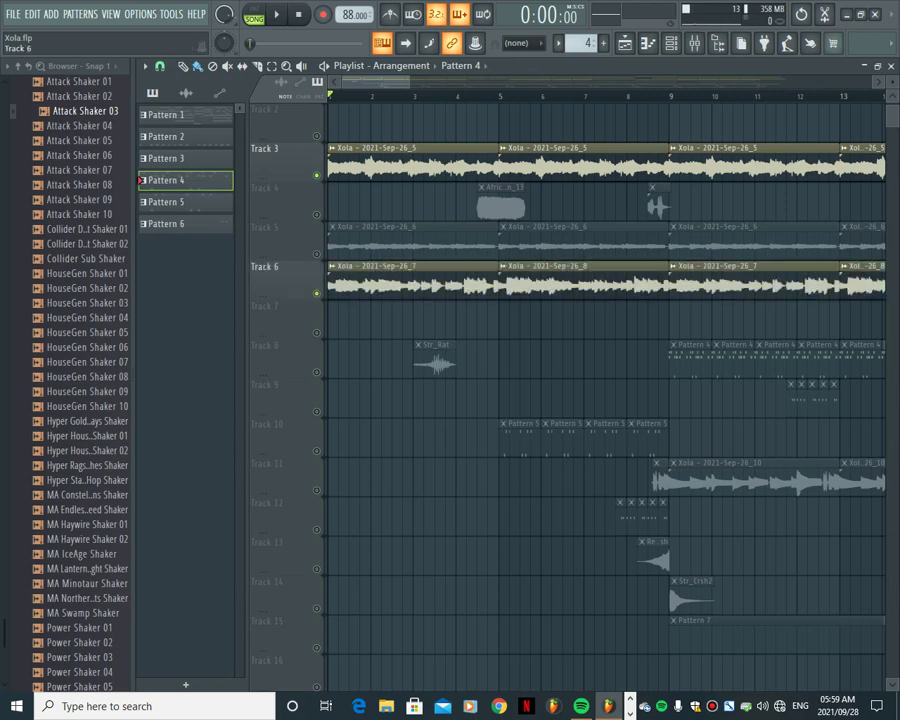
pyautogui.click(317, 175)
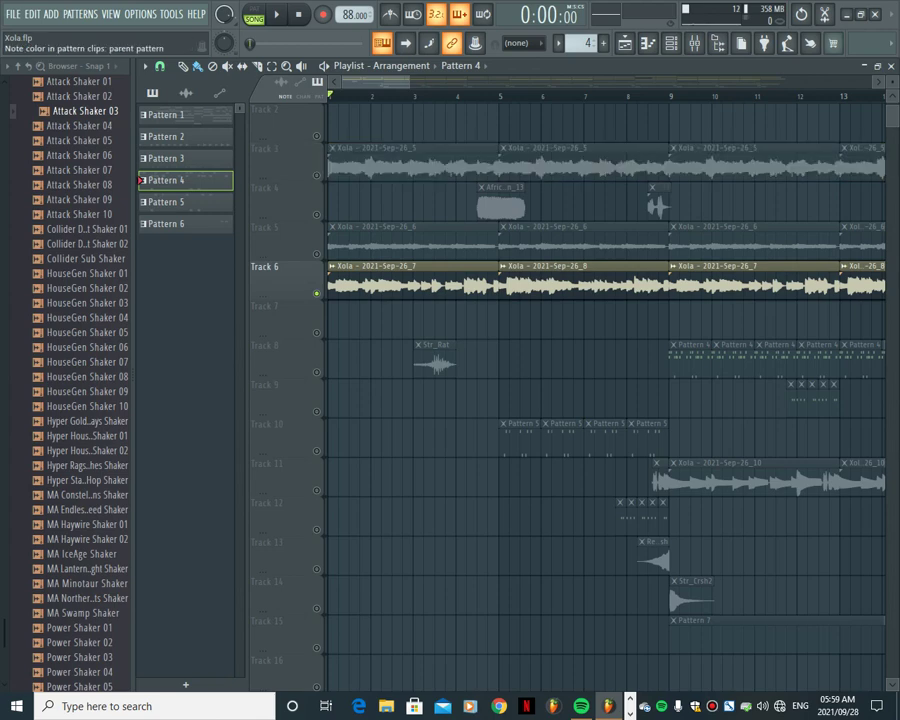
pyautogui.click(276, 14)
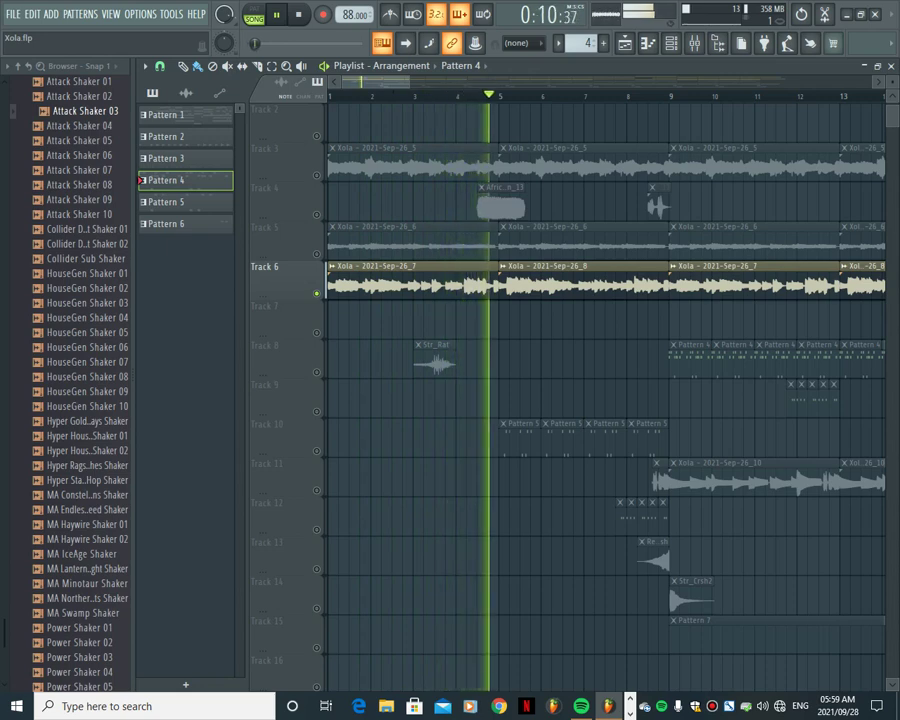
pyautogui.click(317, 175)
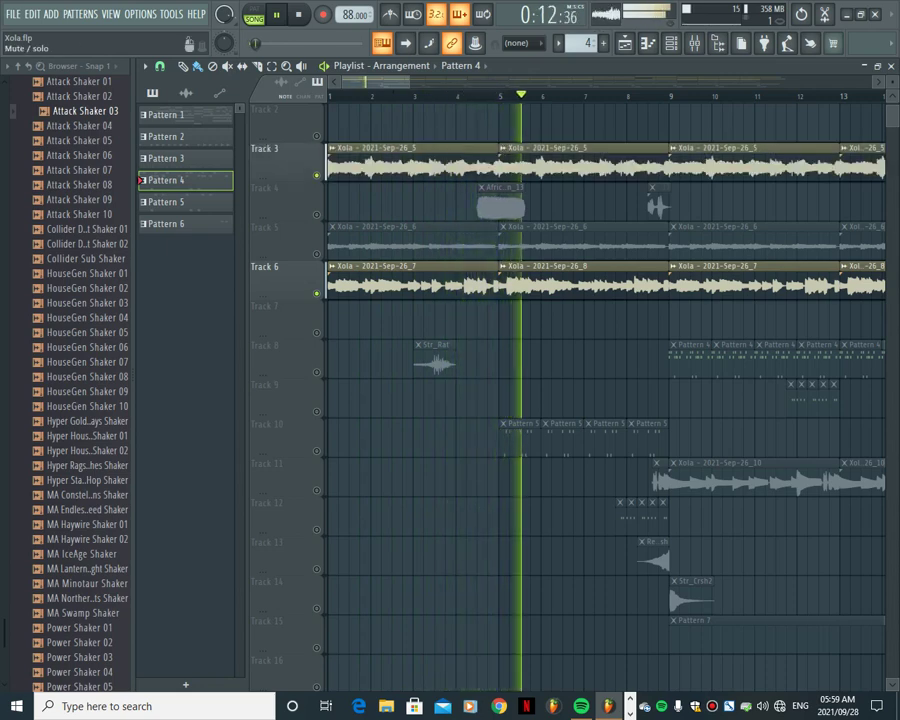
pyautogui.click(298, 14)
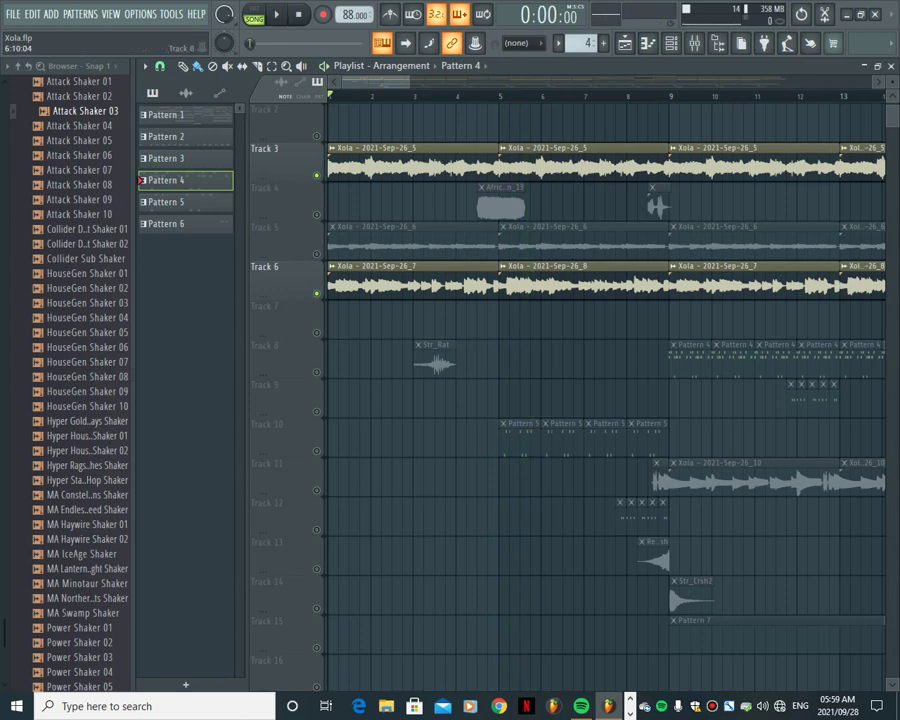
# Audition shaker samples in the browser, from HouseGen Shaker 05 through MA LanternLight Shaker to the MA Northern Lights shaker
pyautogui.hscroll(3, 605, 390)
pyautogui.hscroll(-1, 605, 390)
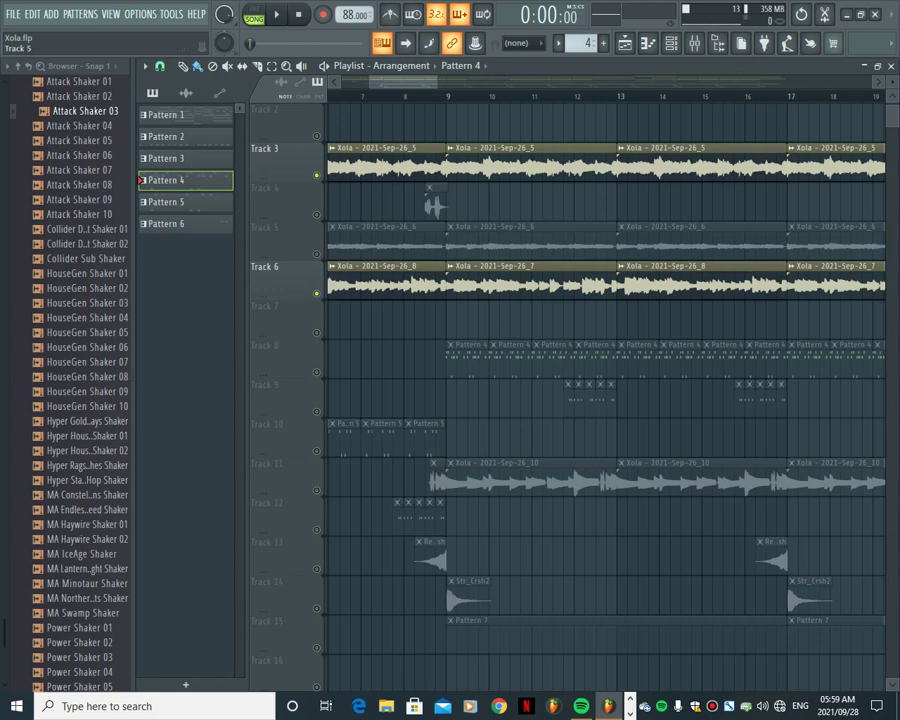
pyautogui.click(87, 332)
pyautogui.click(90, 391)
pyautogui.click(90, 465)
pyautogui.click(90, 524)
pyautogui.click(90, 569)
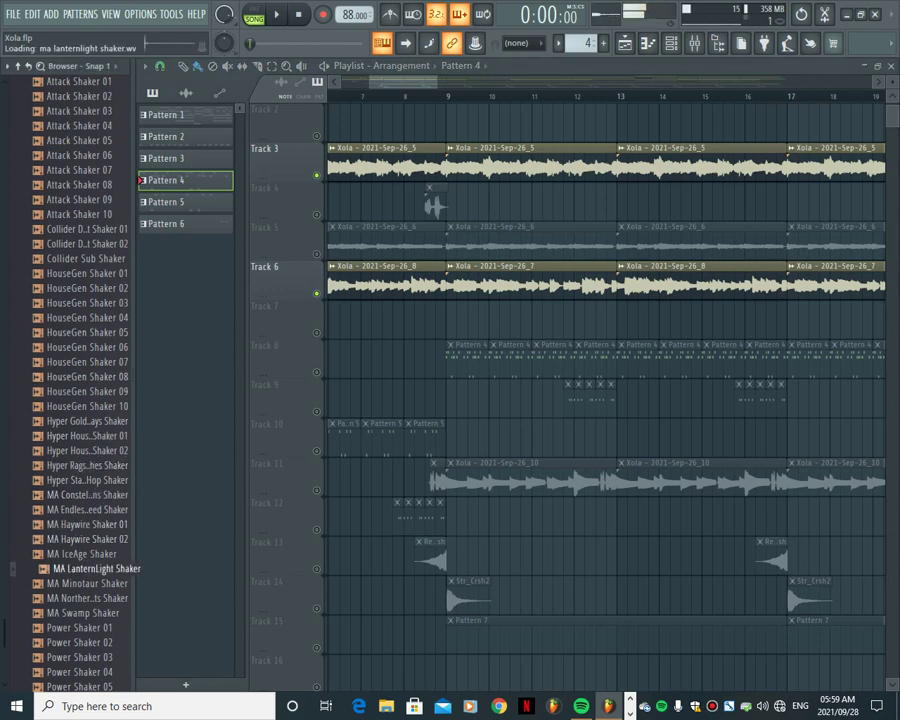
pyautogui.click(90, 598)
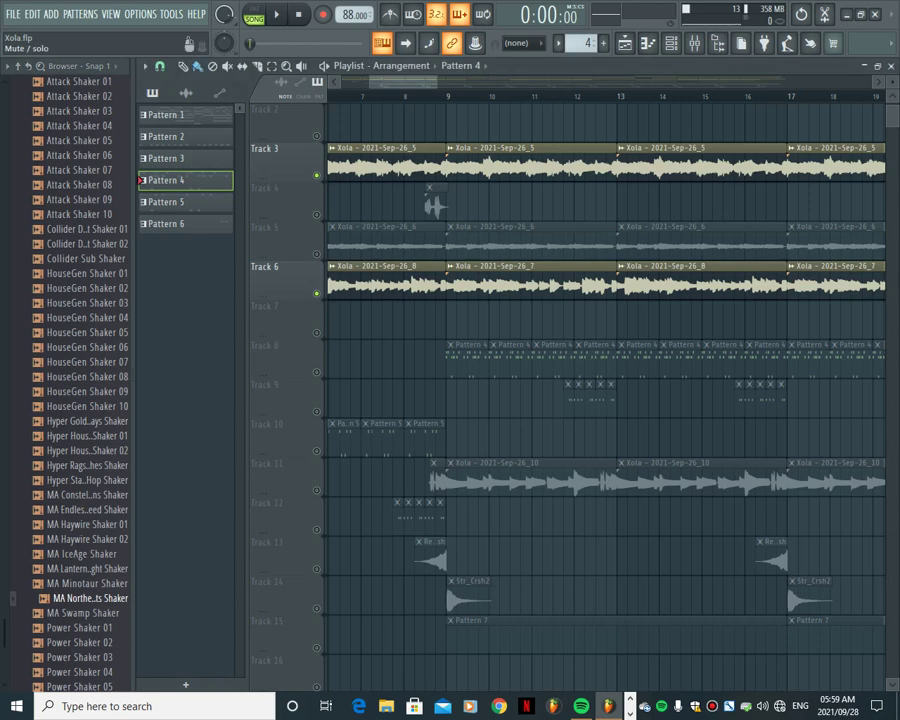
# Unmute playlist Tracks 7 through 14 so they sound together with Tracks 3 and 6
pyautogui.click(317, 333)
pyautogui.click(317, 451)
pyautogui.click(317, 412)
pyautogui.click(317, 373)
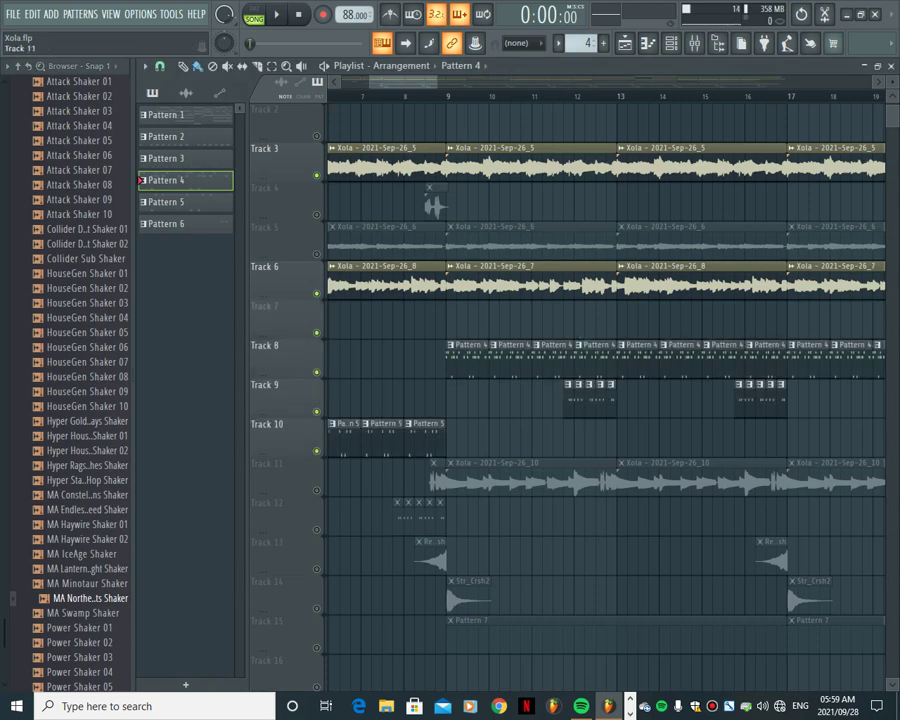
pyautogui.click(317, 490)
pyautogui.click(317, 529)
pyautogui.click(317, 569)
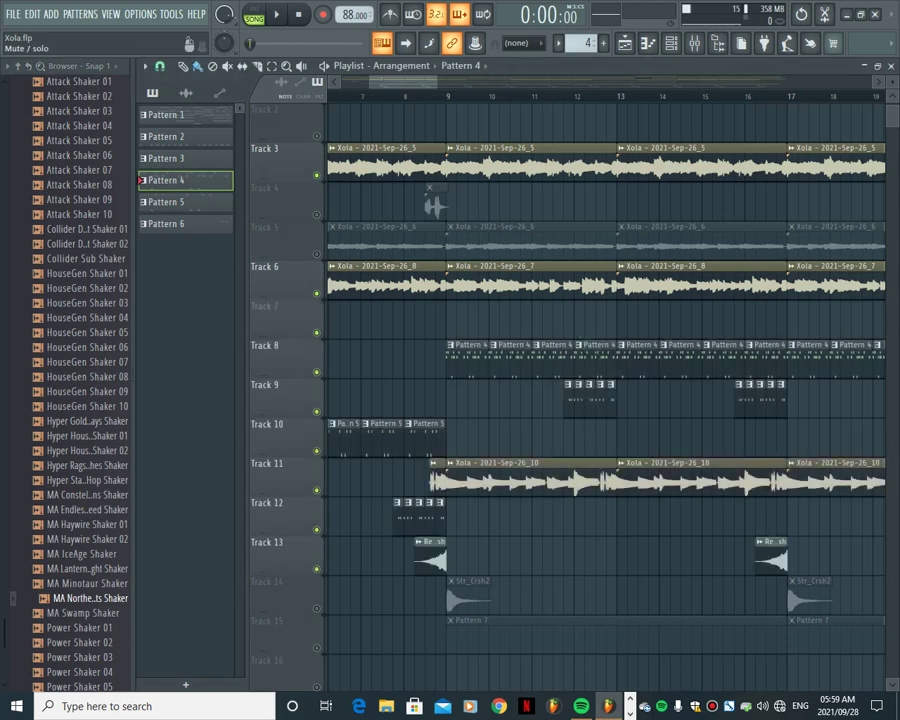
pyautogui.click(317, 608)
# Show the unsorted channels, switch to Pattern 1 and open the EZbass piano roll with bars 1 to 6 in view
pyautogui.click(497, 482)
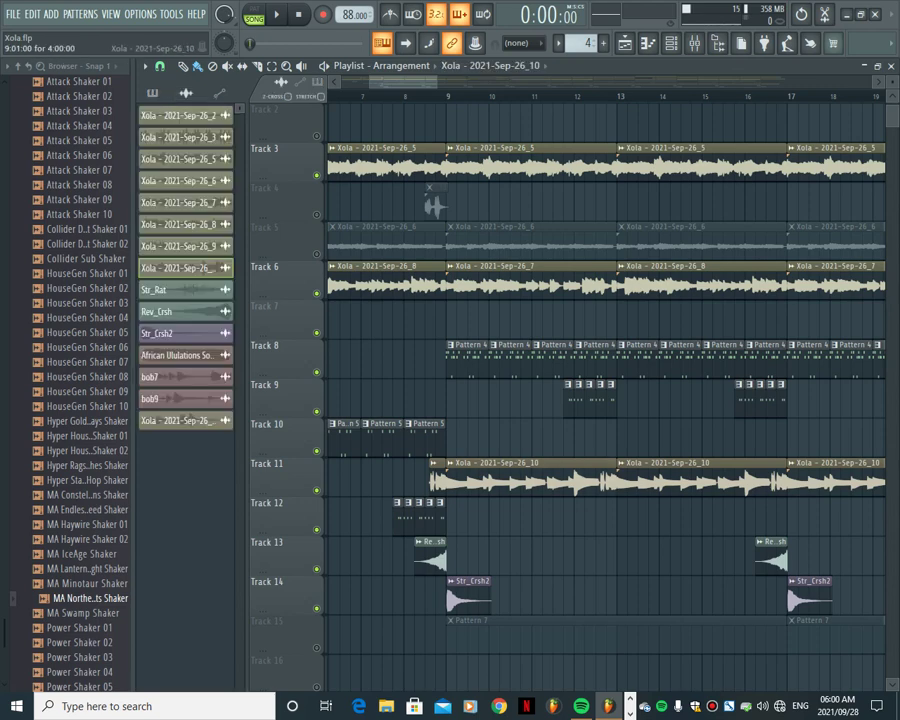
pyautogui.click(670, 43)
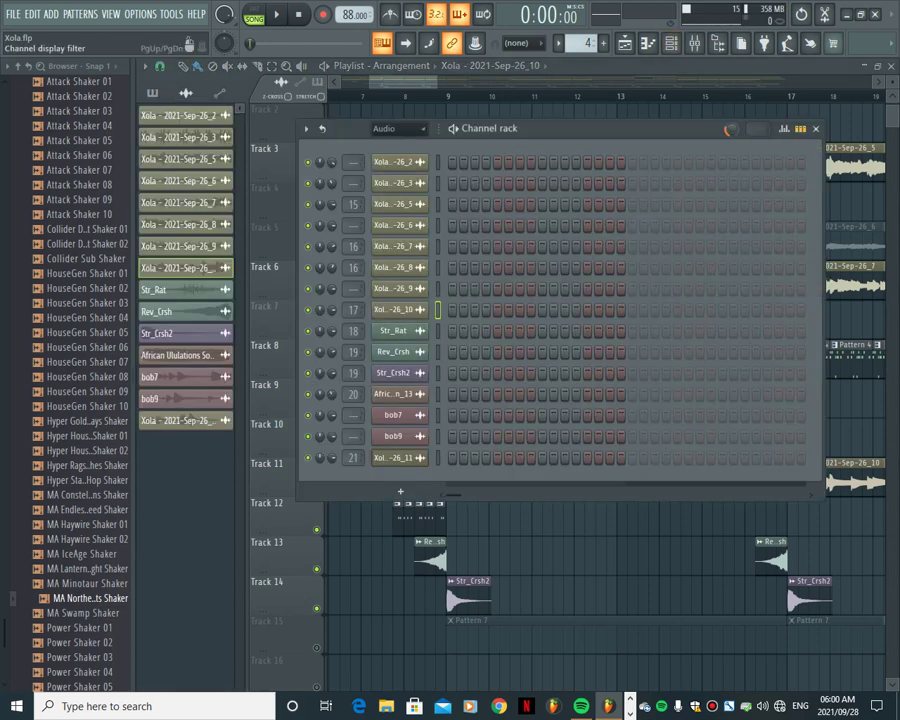
pyautogui.click(398, 129)
pyautogui.click(390, 176)
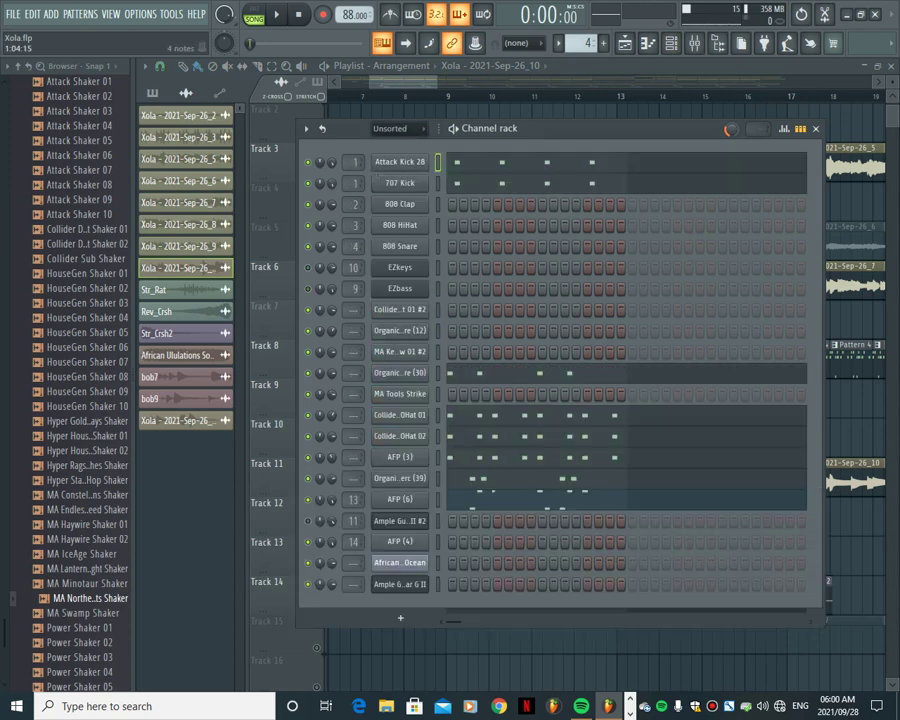
pyautogui.moveTo(587, 43); pyautogui.dragTo(587, 63)
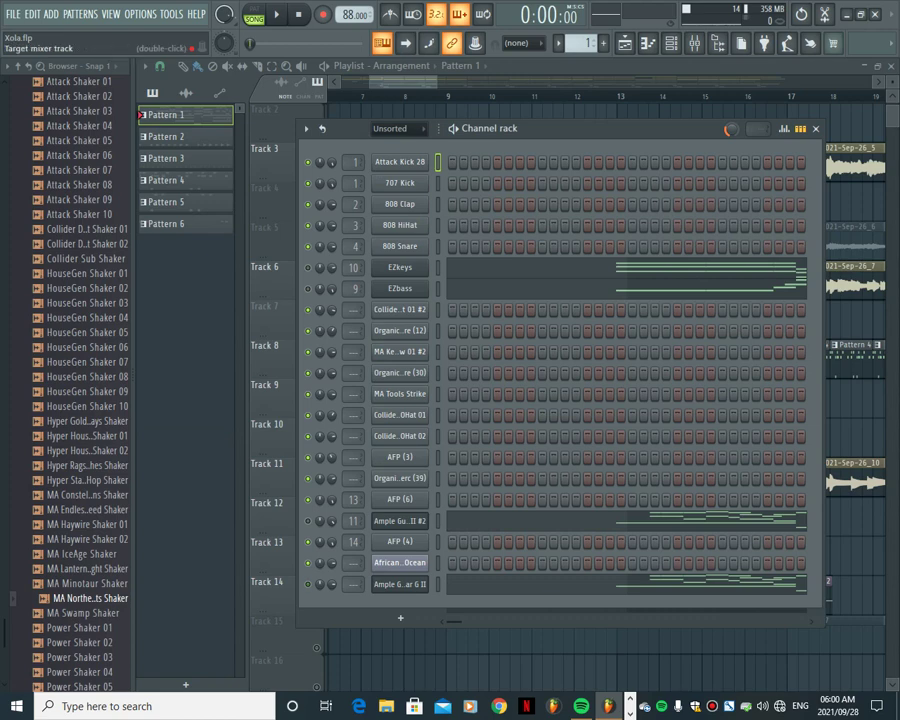
pyautogui.click(620, 288)
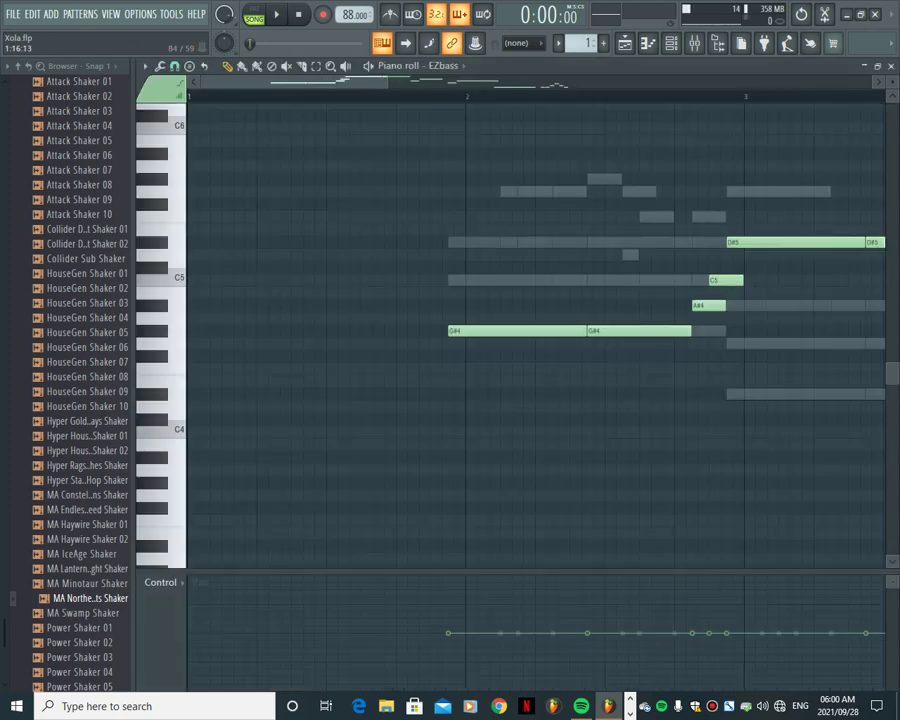
pyautogui.moveTo(387, 82); pyautogui.dragTo(618, 82)
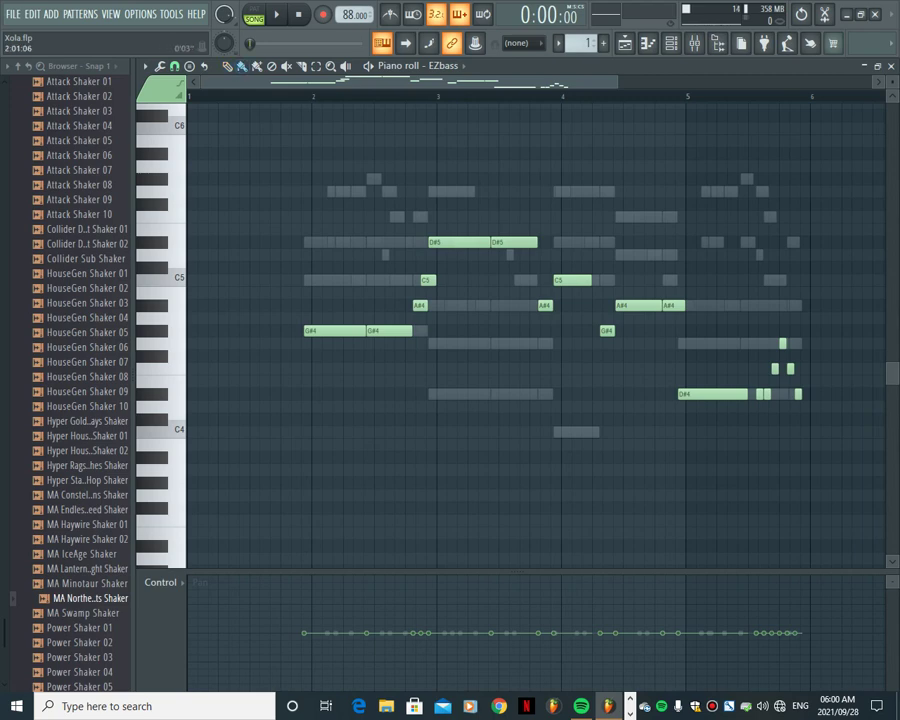
# Highlight the short EZbass passing notes around bars 3 and 4 and the closing run of notes before bar 6
pyautogui.moveTo(432, 274); pyautogui.dragTo(414, 310)
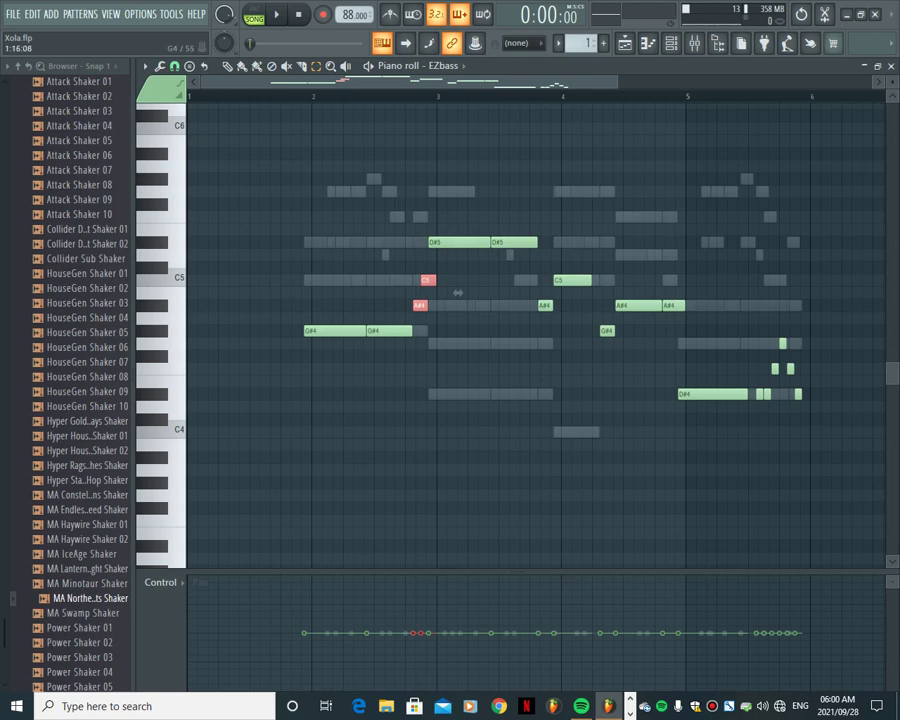
pyautogui.moveTo(428, 275); pyautogui.dragTo(416, 322)
pyautogui.moveTo(535, 332); pyautogui.dragTo(552, 292)
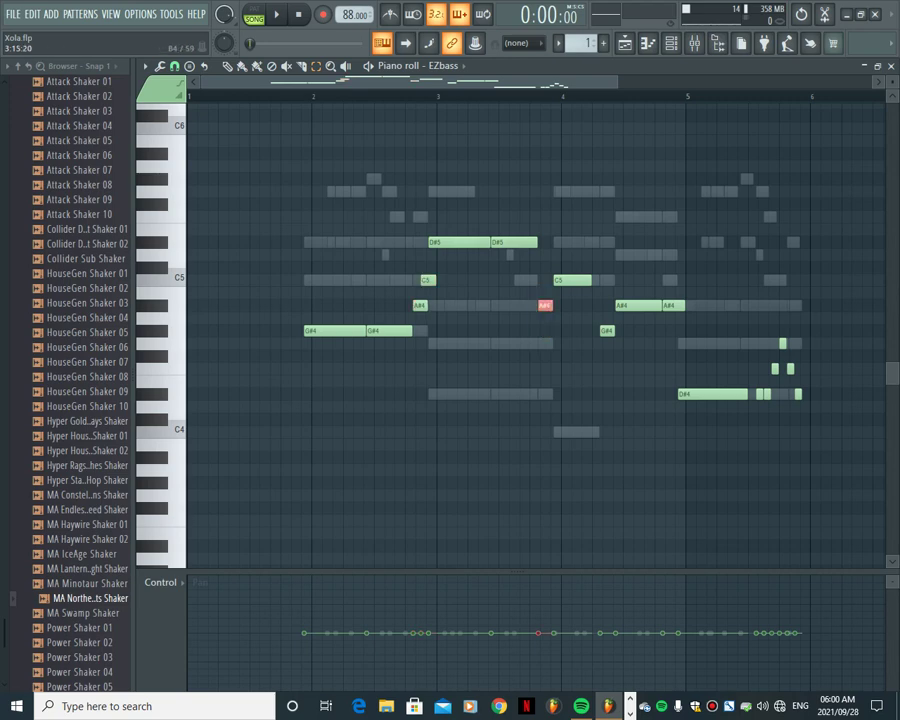
pyautogui.moveTo(598, 347); pyautogui.dragTo(604, 316)
pyautogui.moveTo(757, 327); pyautogui.dragTo(808, 424)
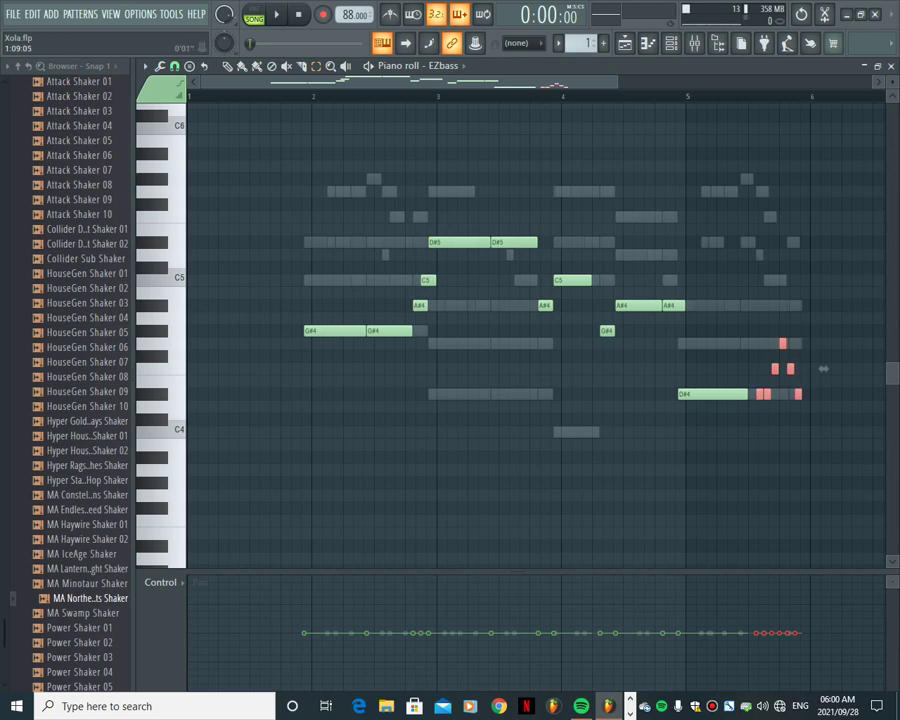
# Switch to pattern mode to play Pattern 1's bass line, and bring up the channel rack
pyautogui.click(254, 15)
pyautogui.press('space')
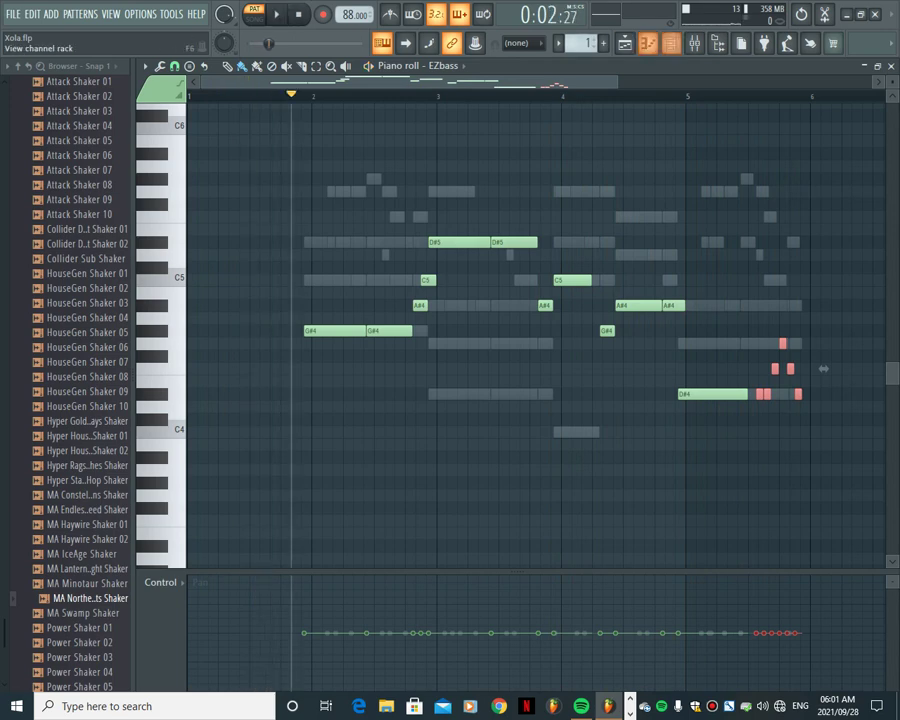
pyautogui.click(671, 43)
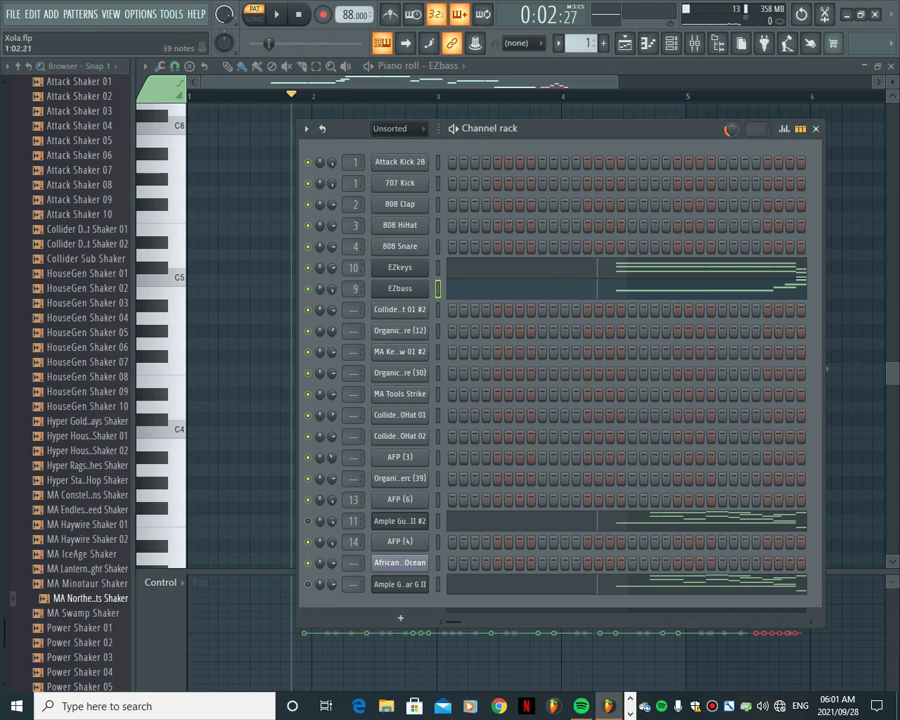
# Open the EZkeys piano roll in Pattern 1 and play its chord progression across bars 2 to 6
pyautogui.click(467, 268)
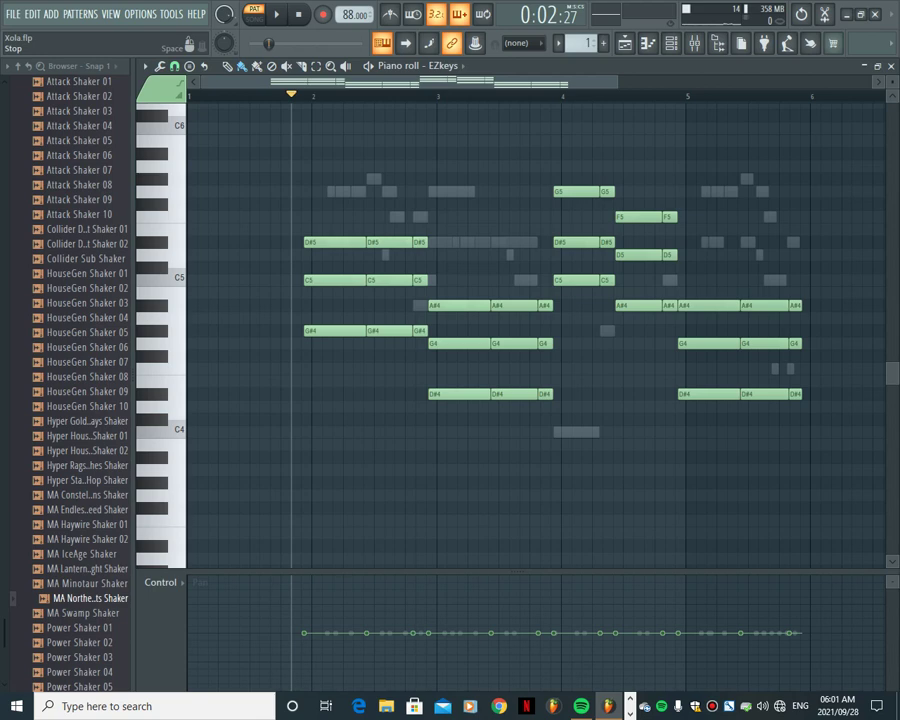
pyautogui.press('space')
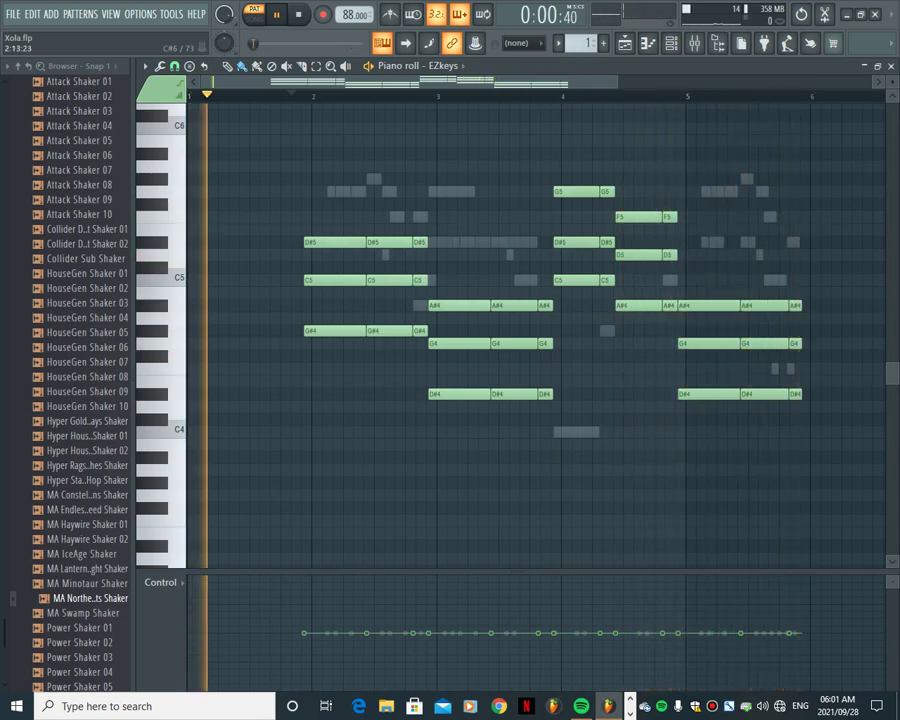
pyautogui.press('space')
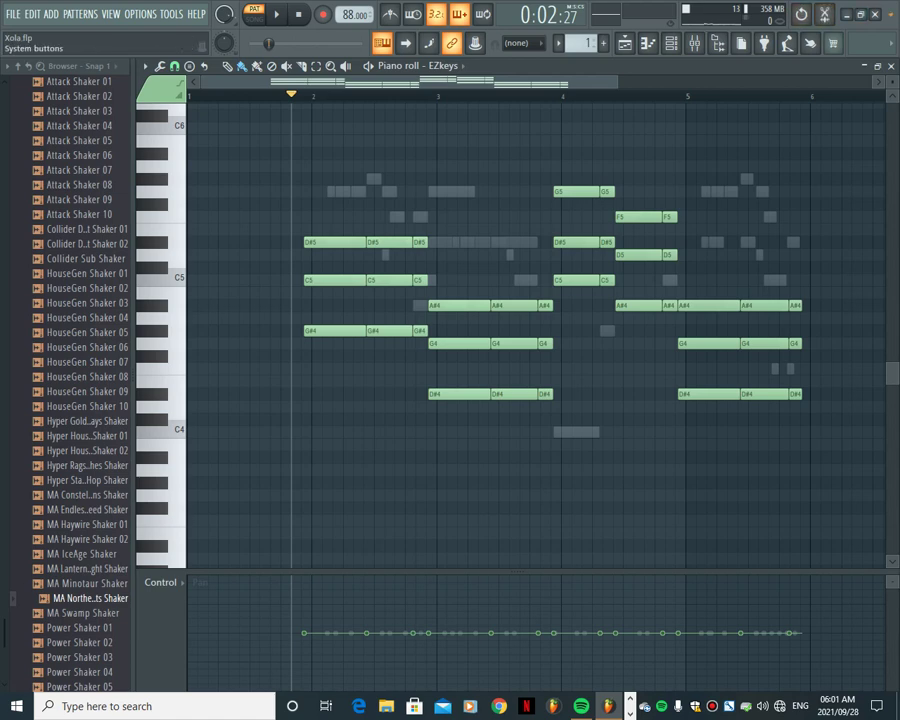
pyautogui.click(824, 13)
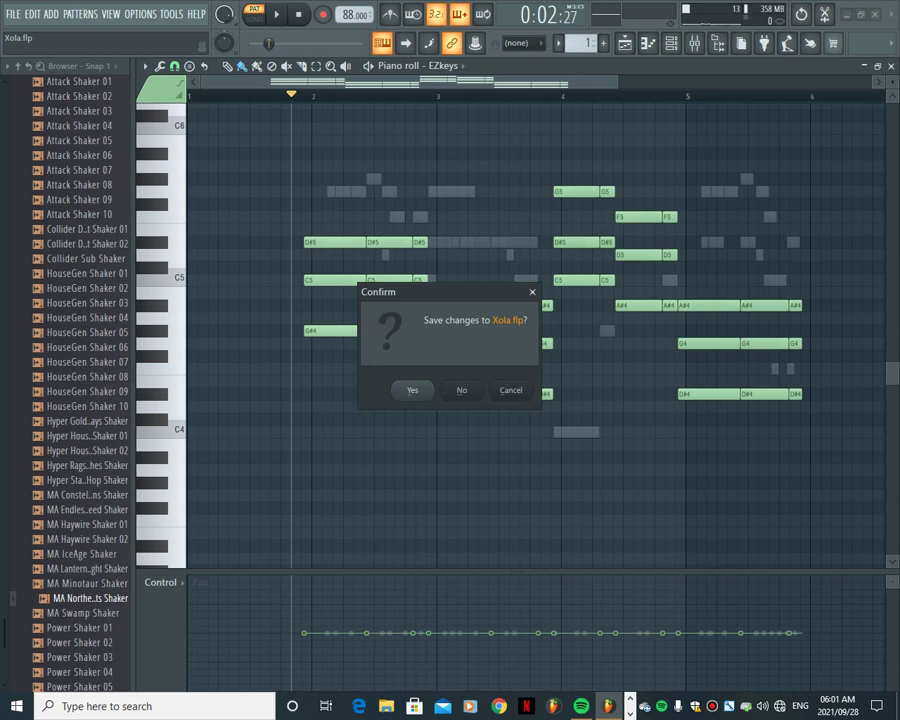
pyautogui.click(511, 390)
# Return to the playlist at the start of the arrangement and unmute Tracks 5 and 4
pyautogui.click(625, 43)
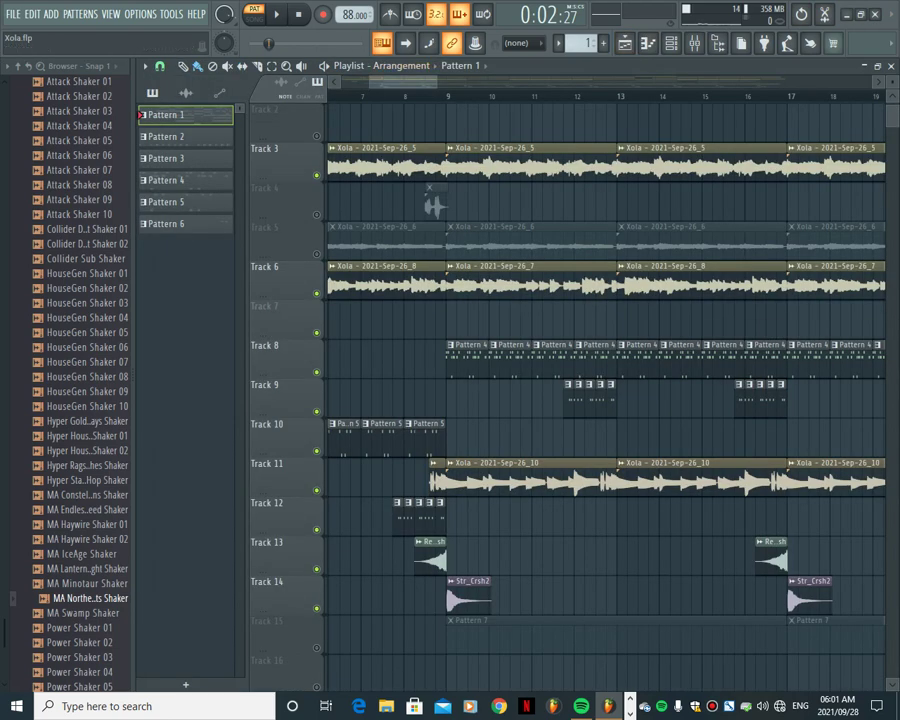
pyautogui.hscroll(-5, 375, 400)
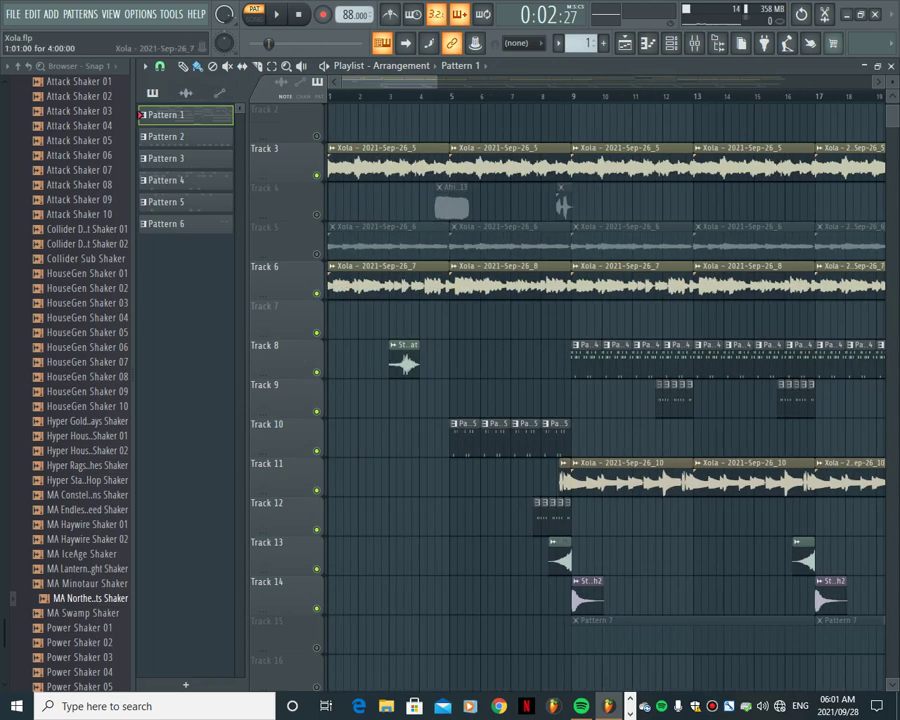
pyautogui.click(317, 254)
pyautogui.click(317, 215)
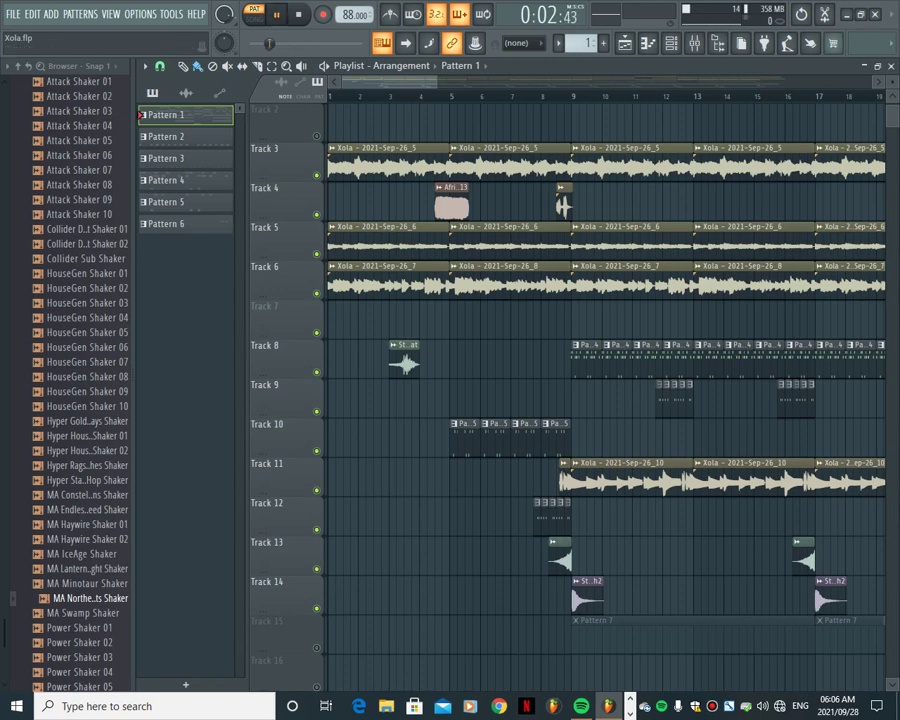
# Switch to song mode and play the full arrangement with Tracks 3 through 14 sounding together
pyautogui.click(255, 14)
pyautogui.press('space')
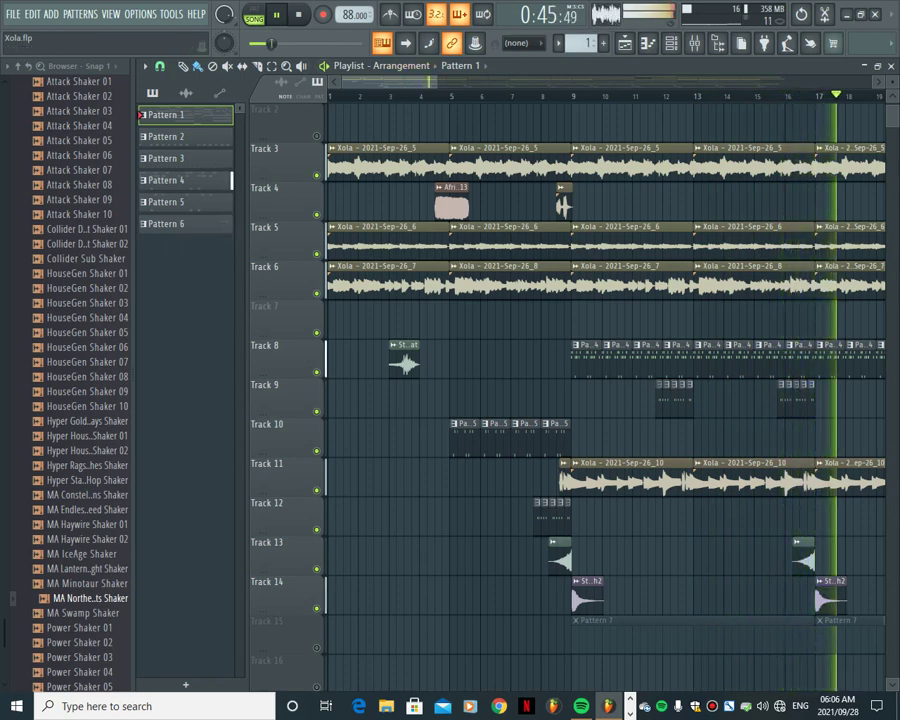
pyautogui.scroll(-5, 600, 380)
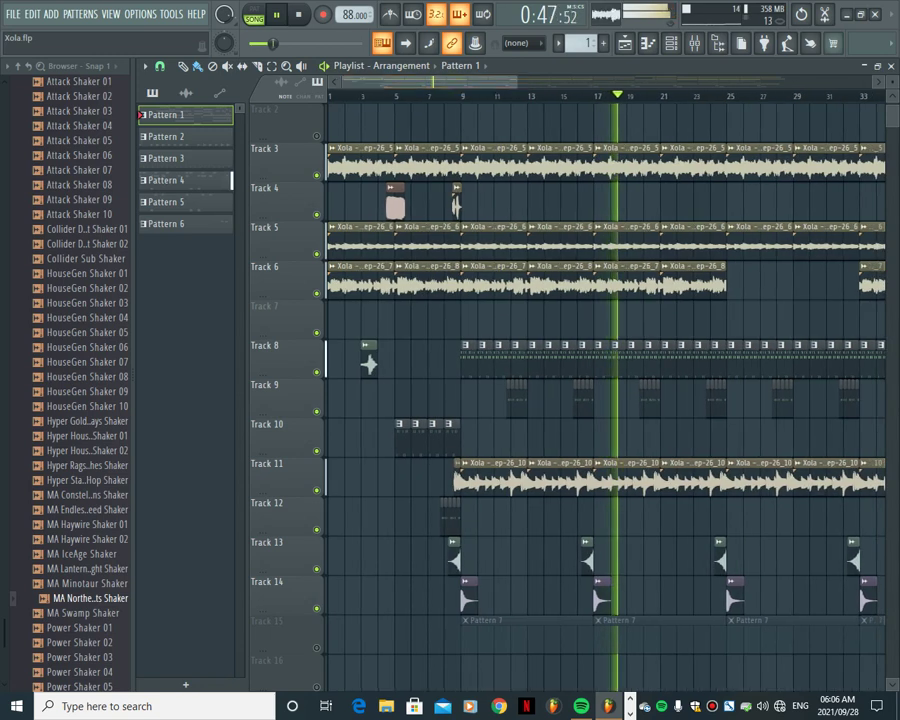